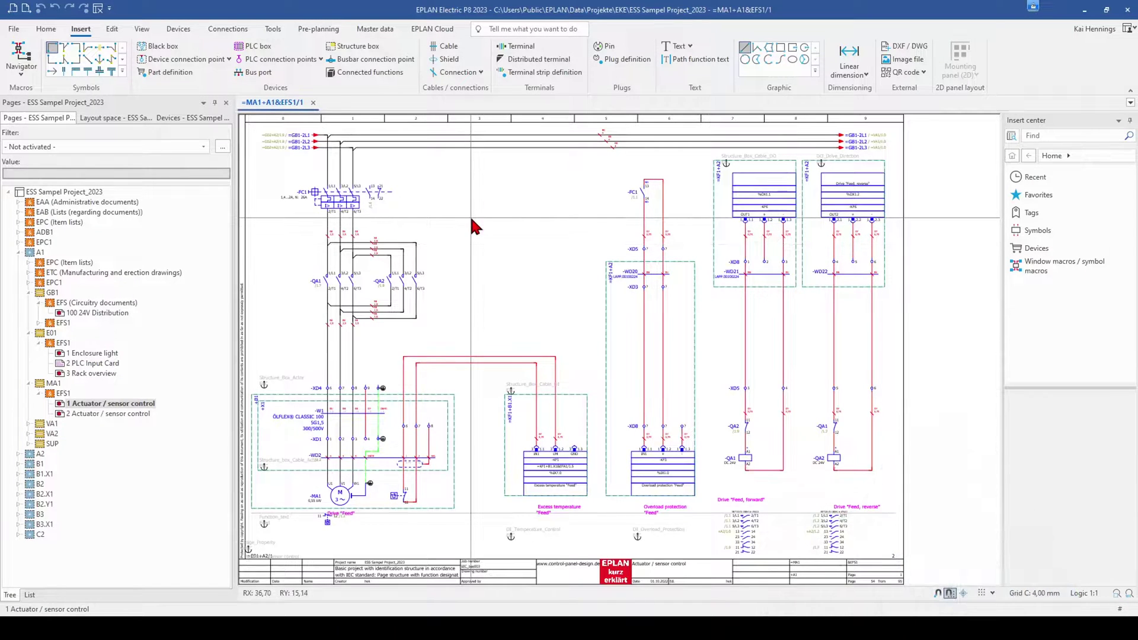
Place a part definition point on the schematic with displayed device tag -A1.
scroll(474, 227, up, 1)
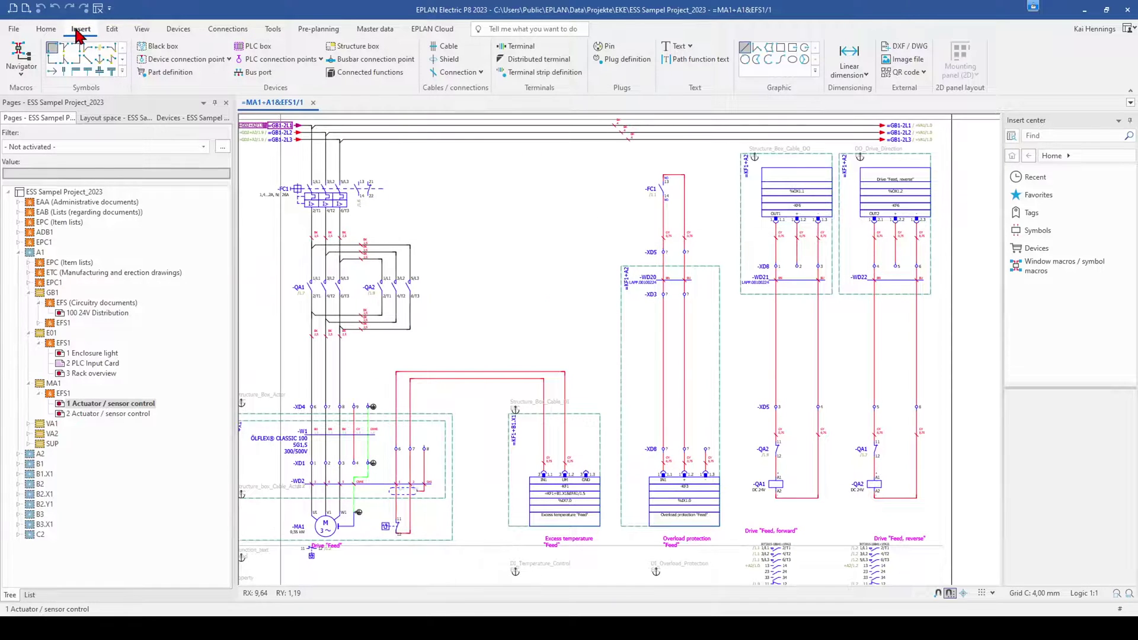
click(170, 72)
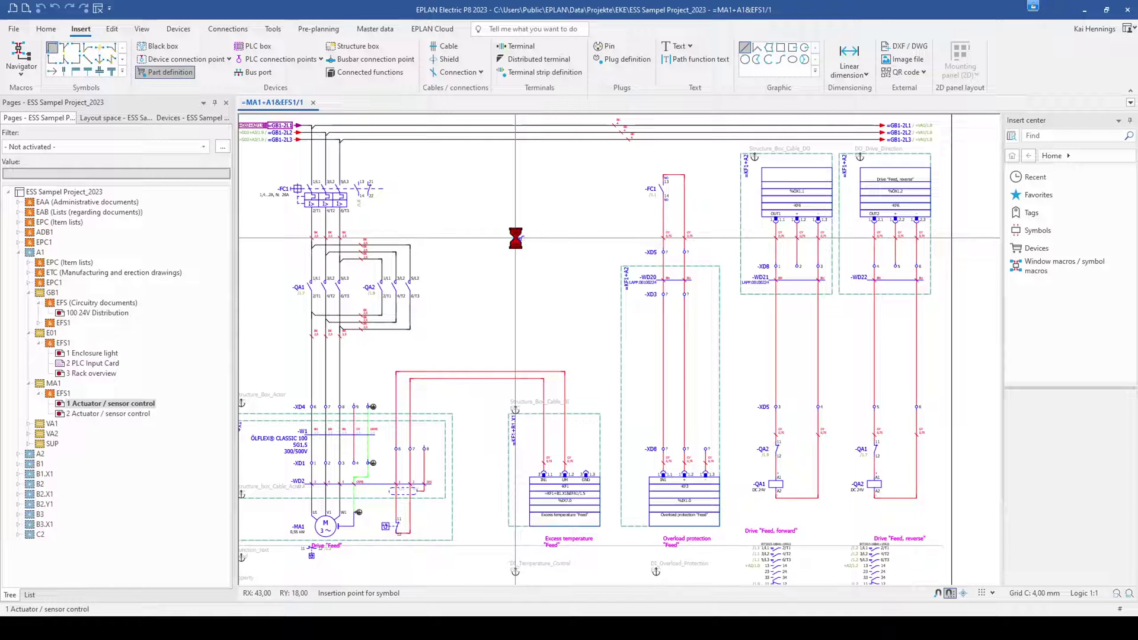
click(516, 255)
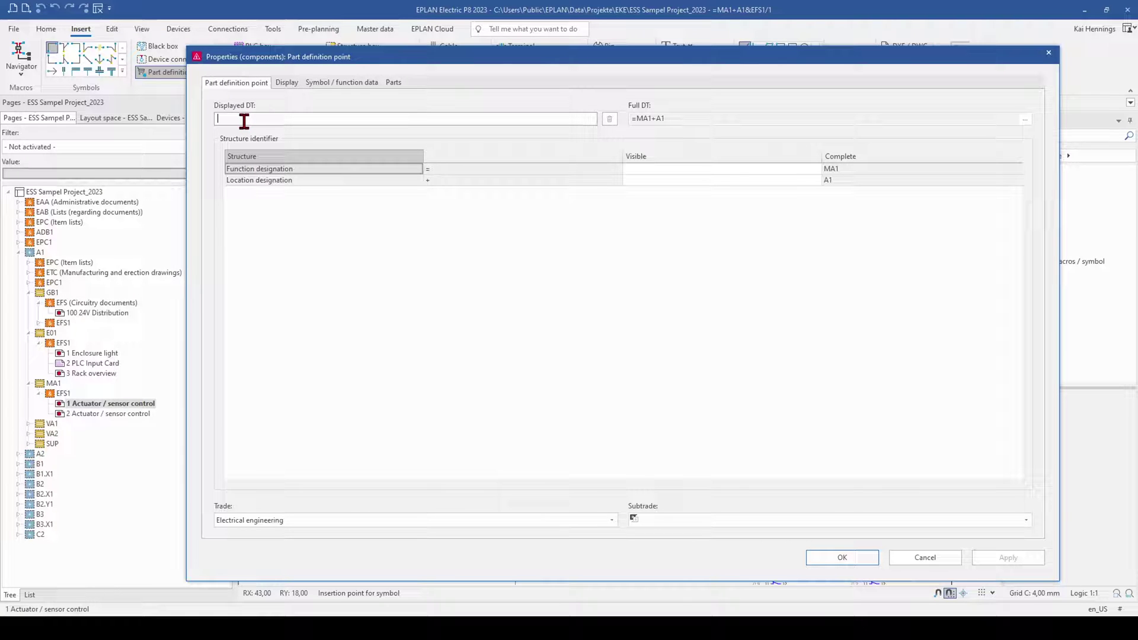
text(-A1)
Assign part LAPP.4150200 to it from the Electrical engineering > Component parts catalogue.
click(393, 83)
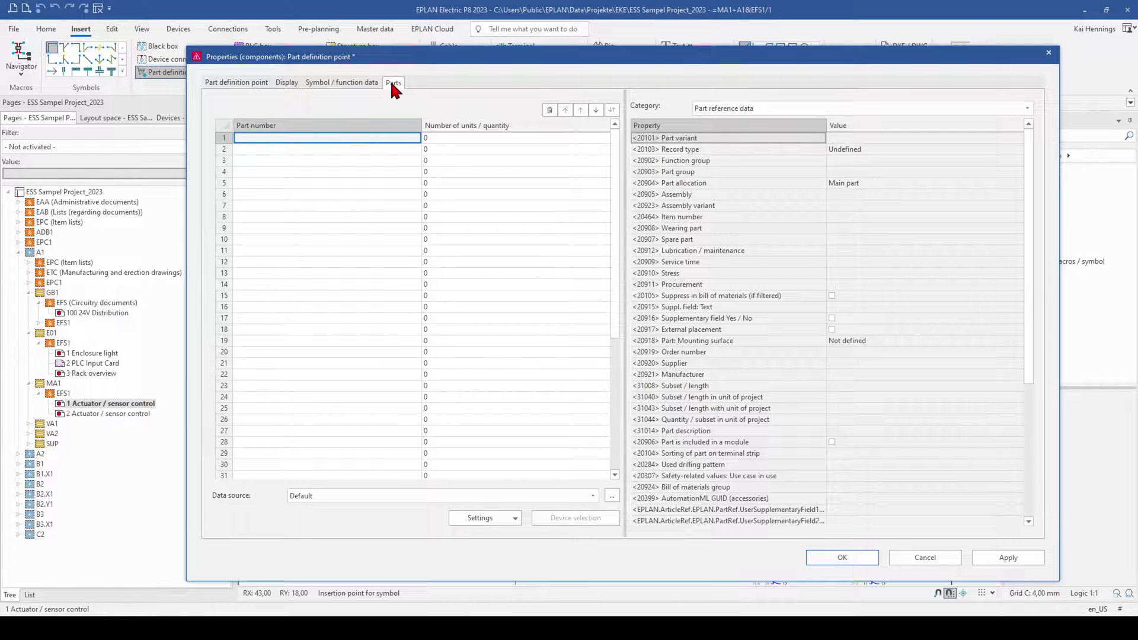
click(416, 138)
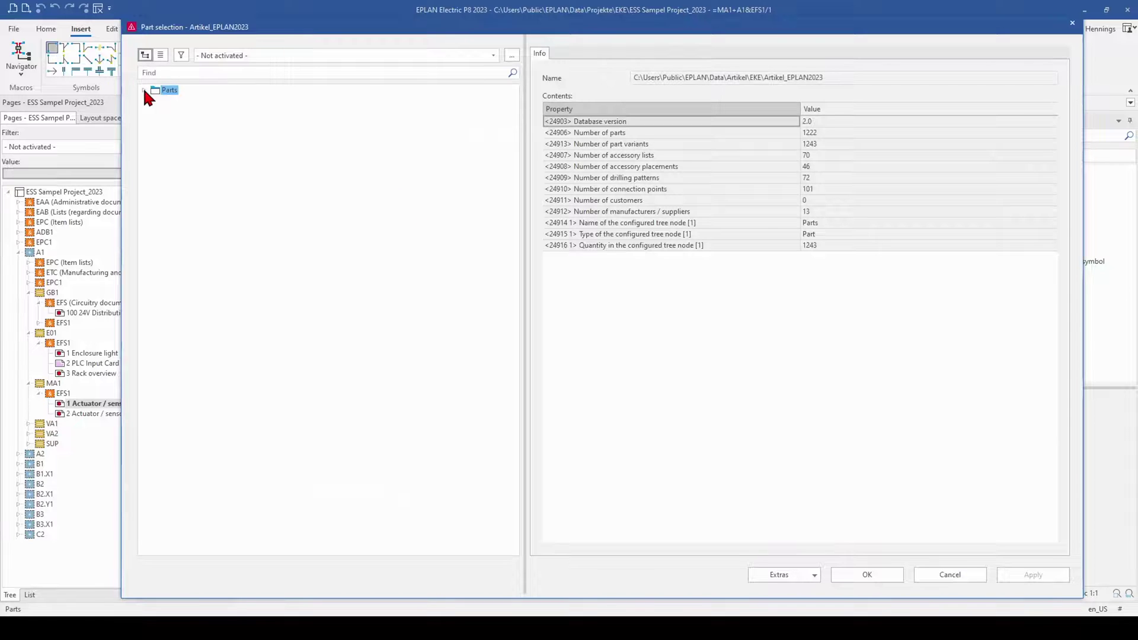
click(144, 89)
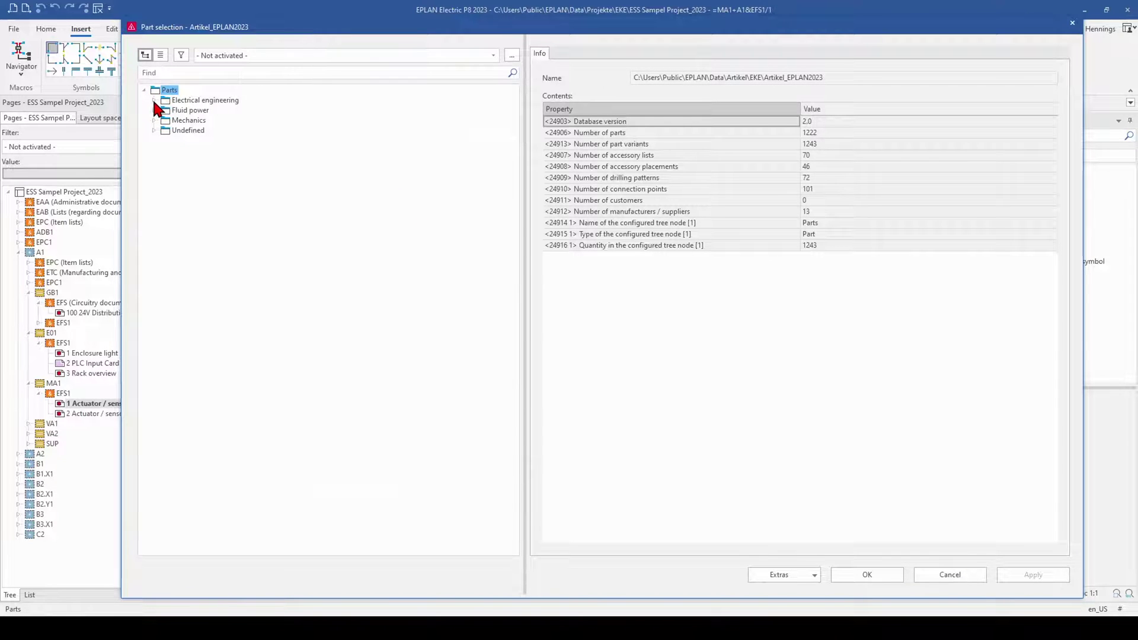
click(154, 101)
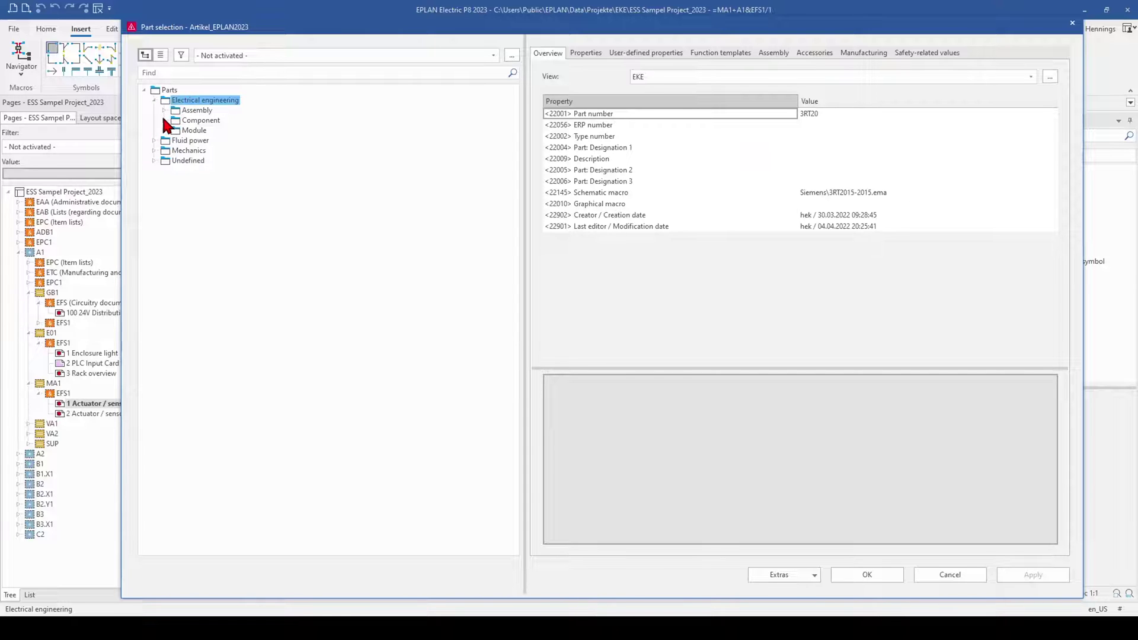
click(165, 121)
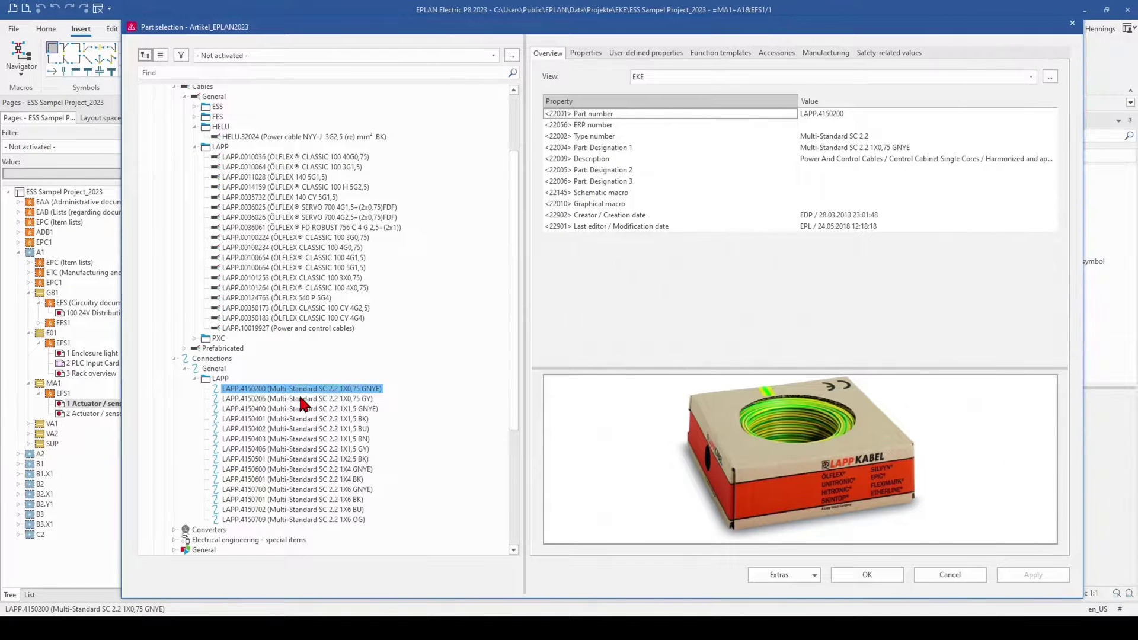
click(865, 575)
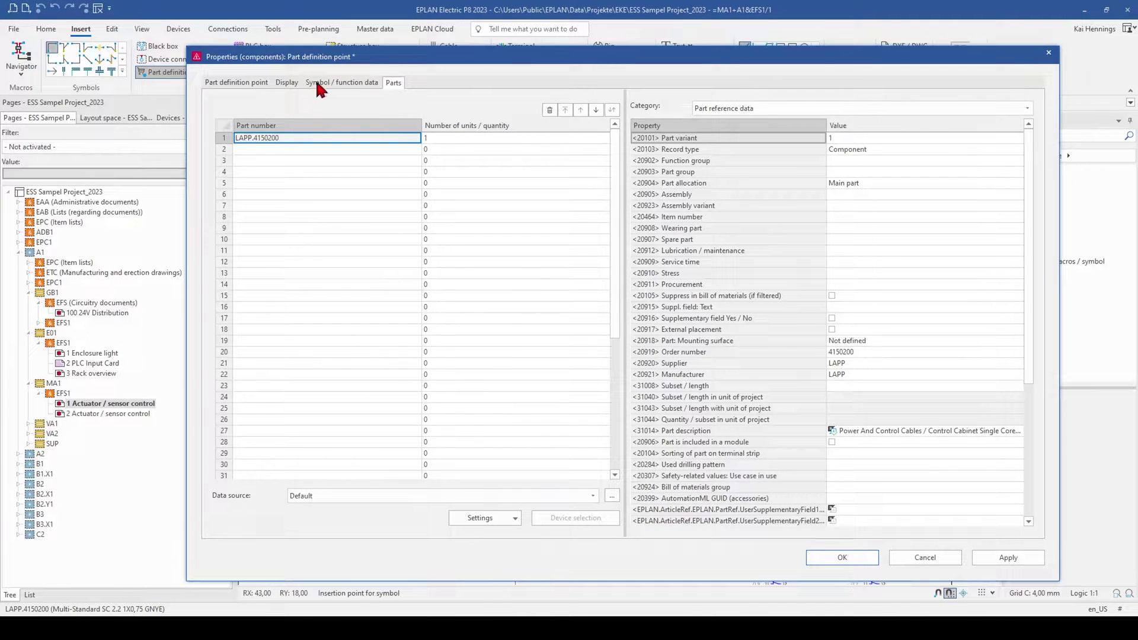
Check the -A1 and =MA1+A1-A1 designations, then apply and confirm the part definition point properties.
click(224, 84)
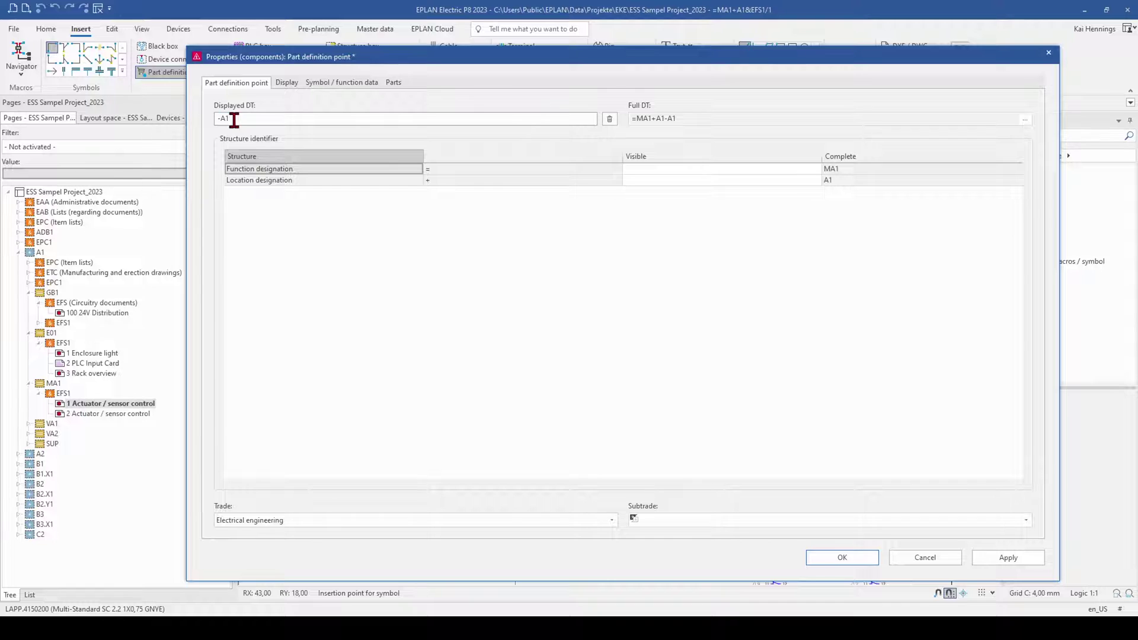
drag(234, 119, 184, 119)
drag(674, 119, 636, 122)
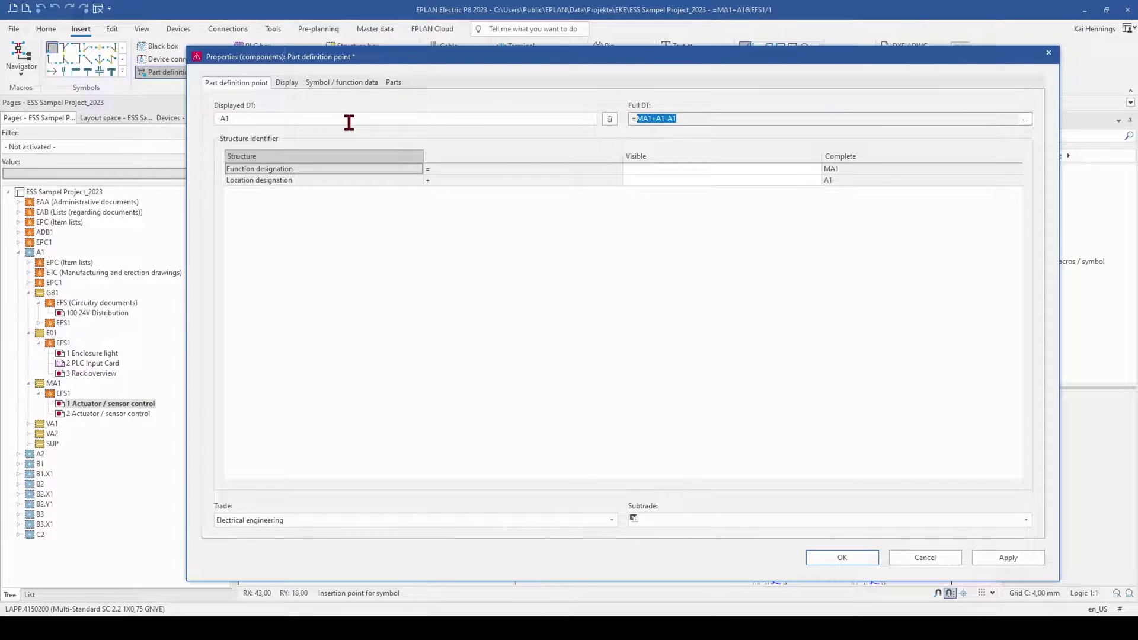
click(1011, 563)
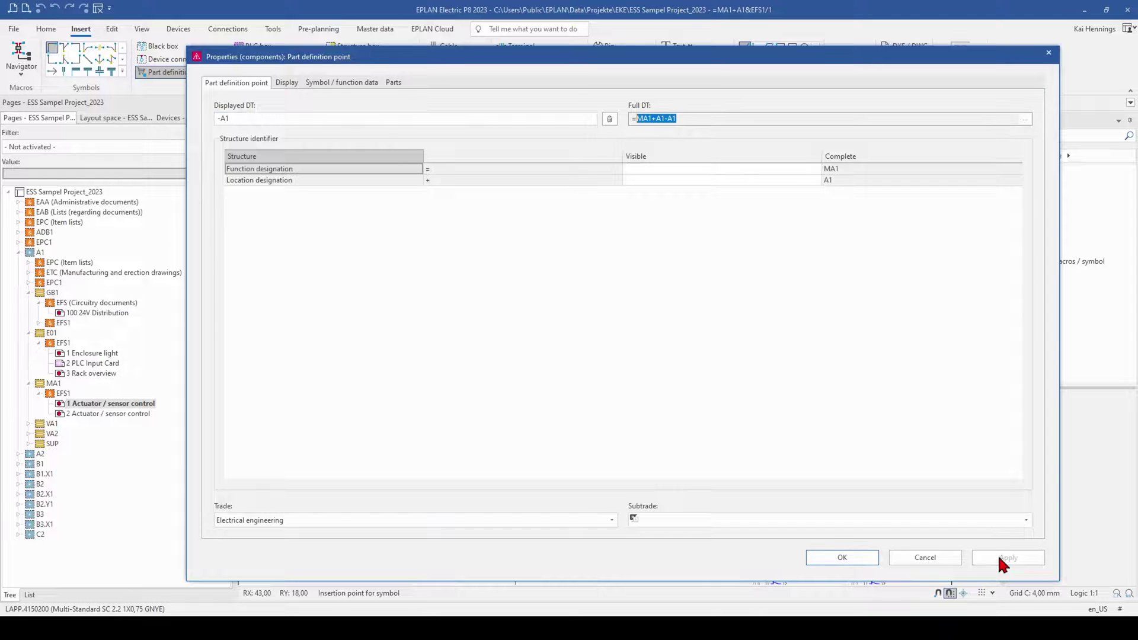
click(853, 560)
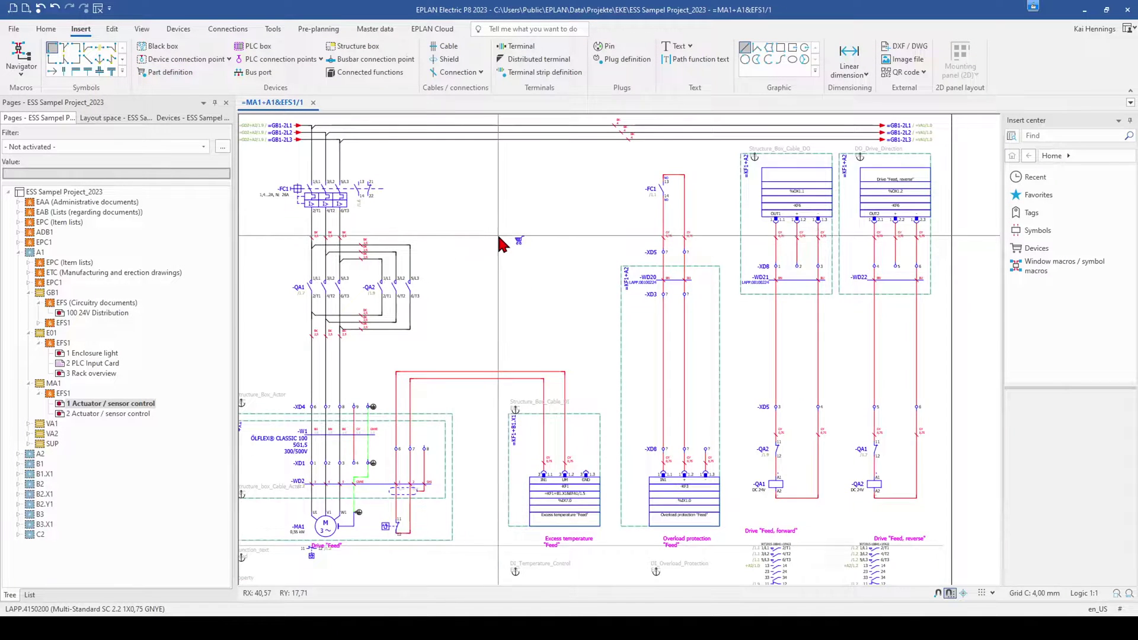
Open Layer management, enlarge its panel and expand the Symbol graphic layers.
scroll(535, 246, up, 3)
scroll(529, 295, down, 3)
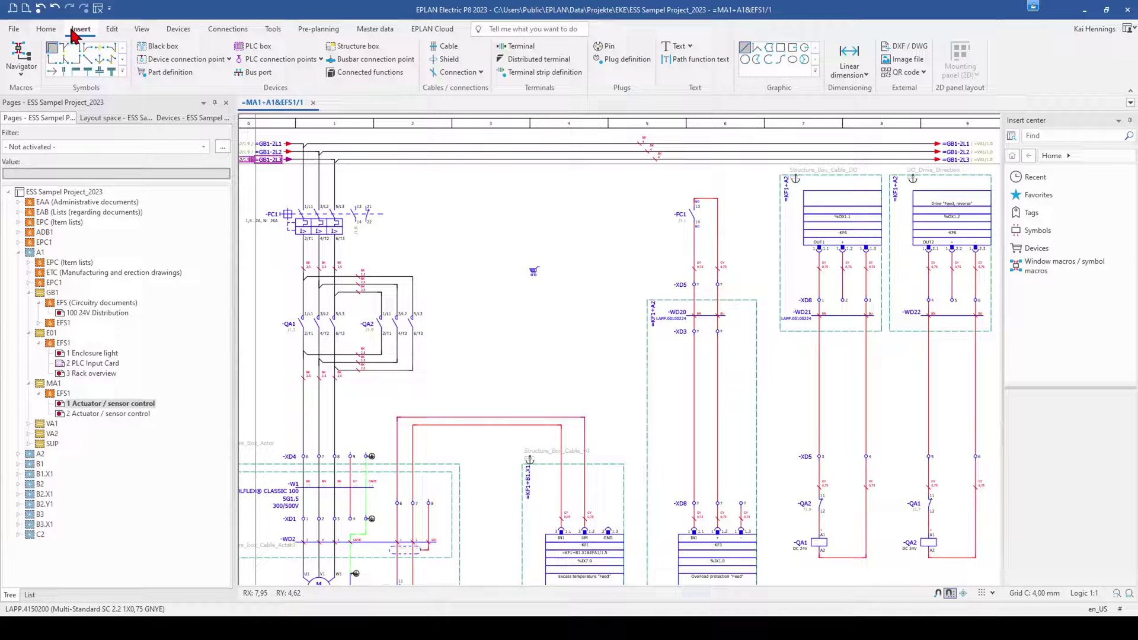
click(141, 30)
click(22, 70)
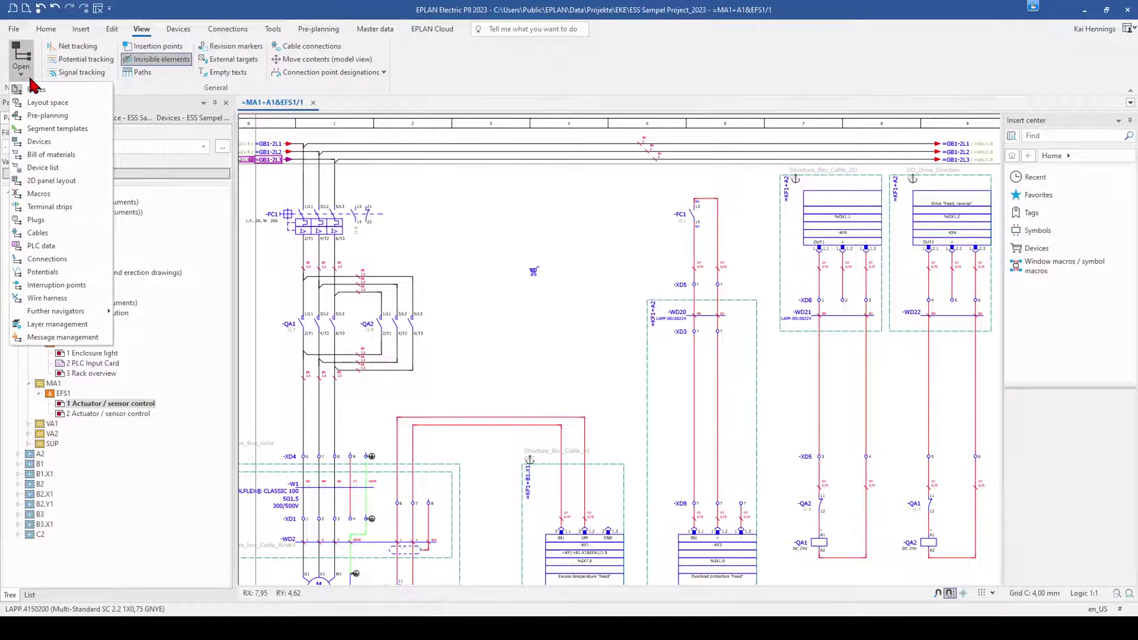
click(56, 324)
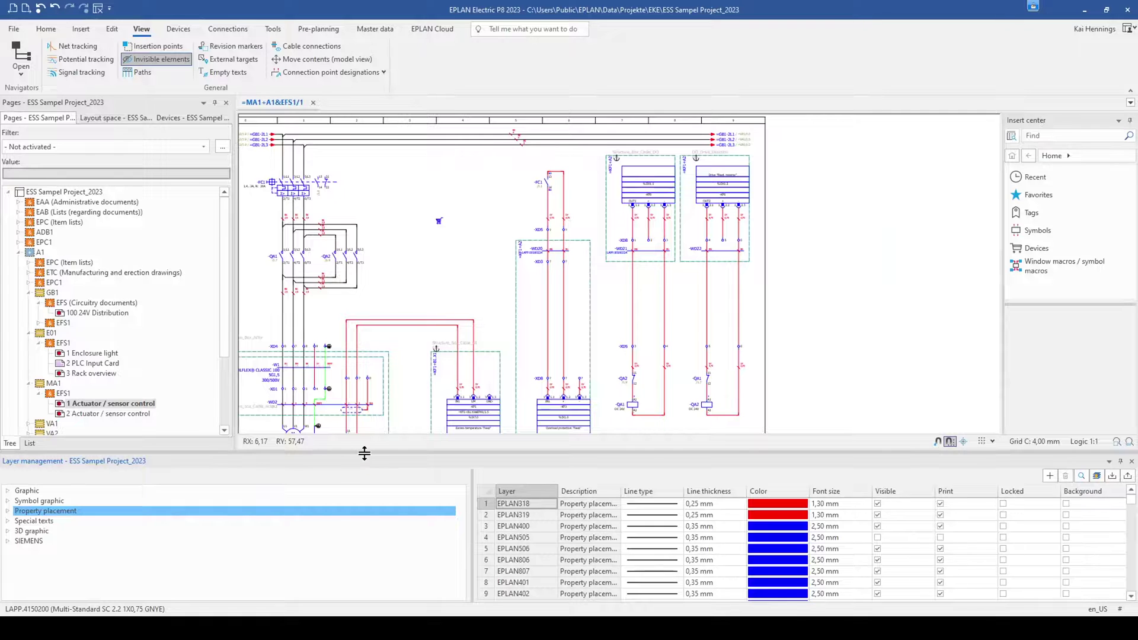
drag(363, 455, 373, 358)
double_click(21, 406)
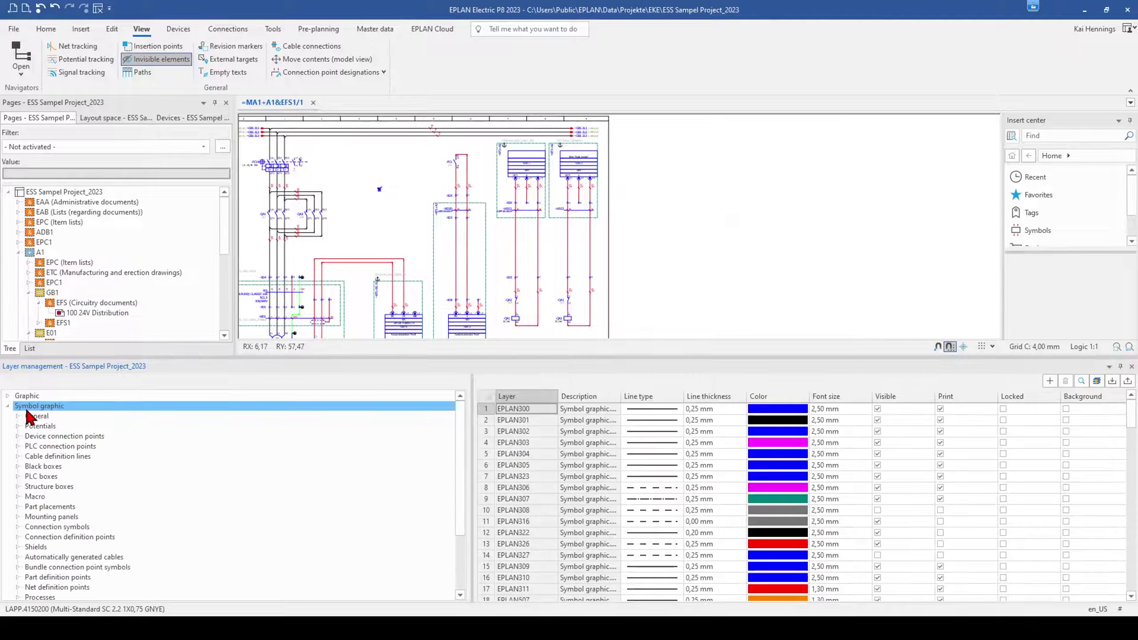
Turn off printing for Part definition points layer EPLAN321 and close Layer management.
scroll(28, 475, down, 3)
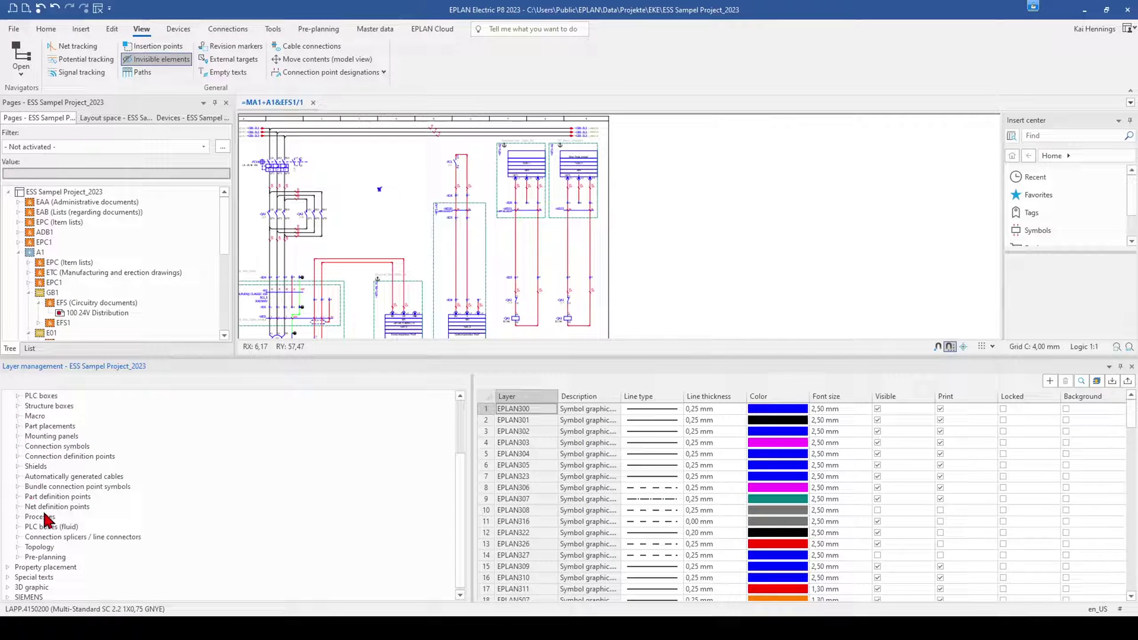
click(43, 498)
click(18, 496)
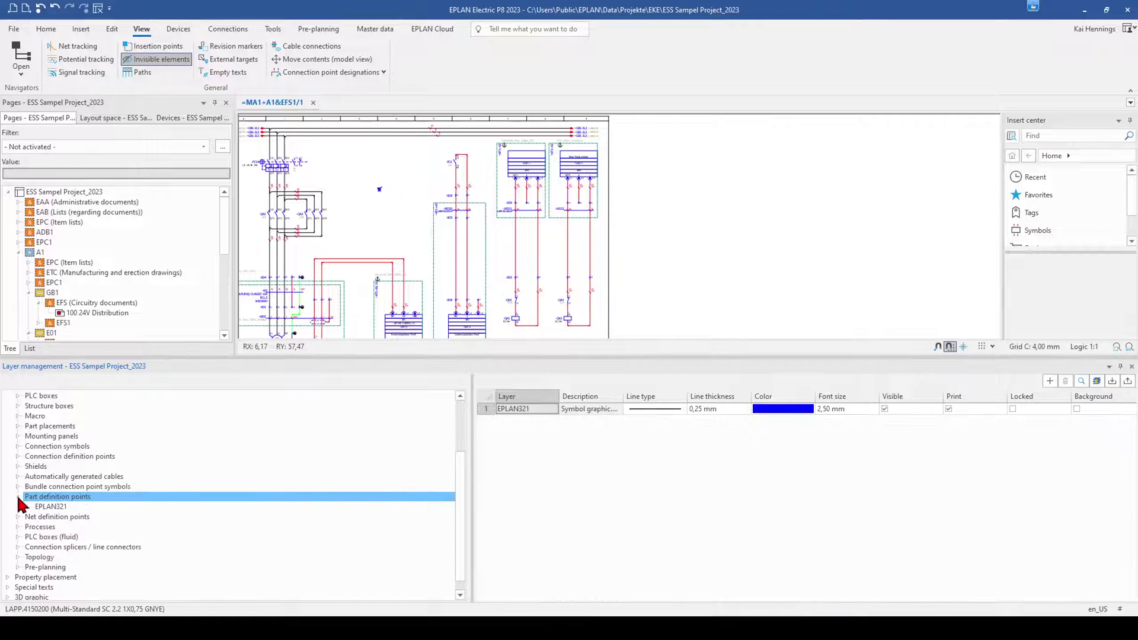
click(57, 508)
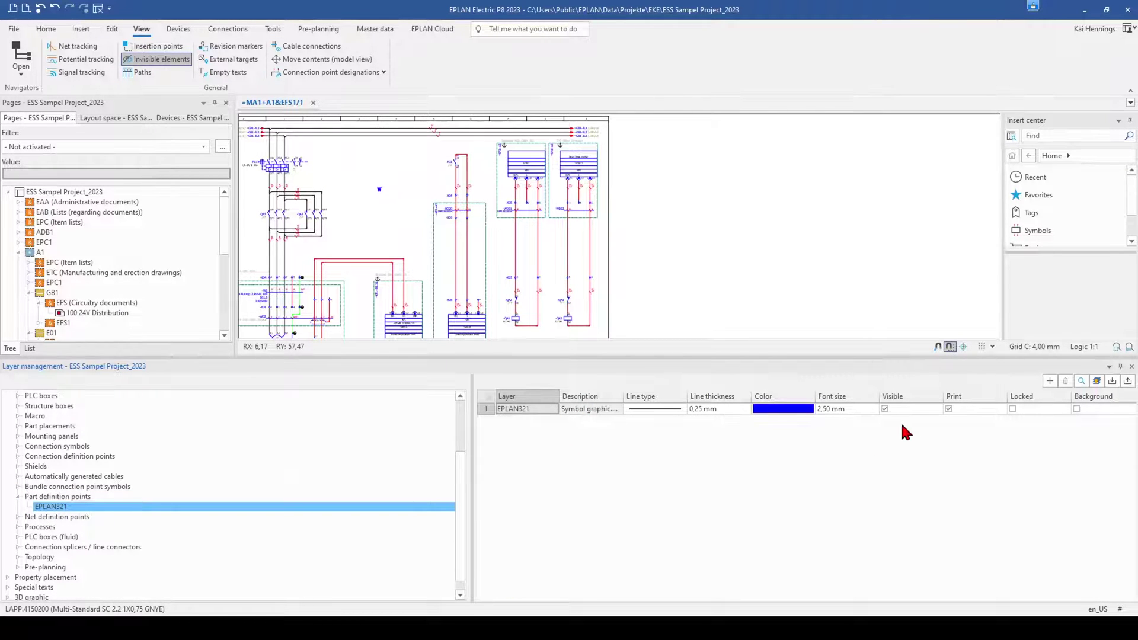
click(950, 413)
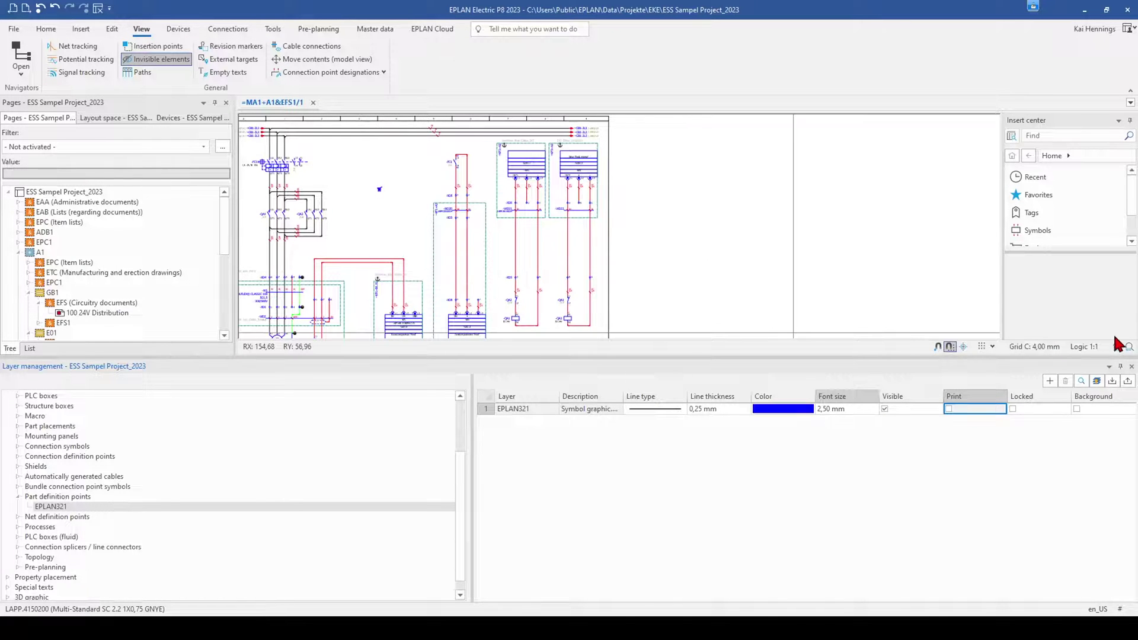
click(1131, 366)
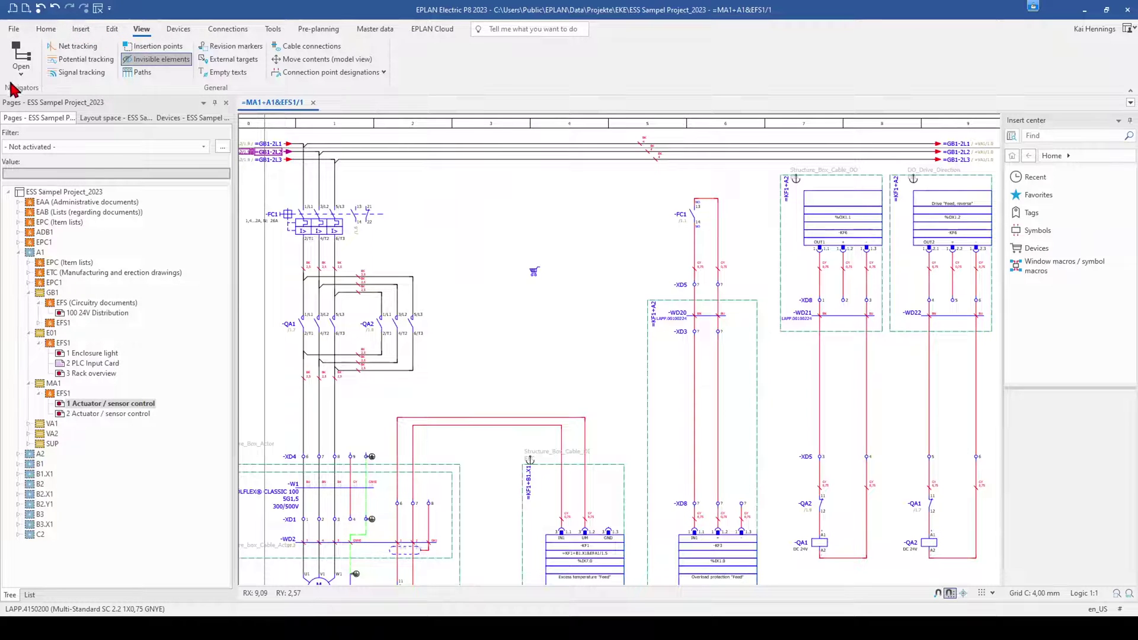
click(21, 66)
In the Bill of materials navigator, add a LAPP project part under the Without part number entry.
click(59, 157)
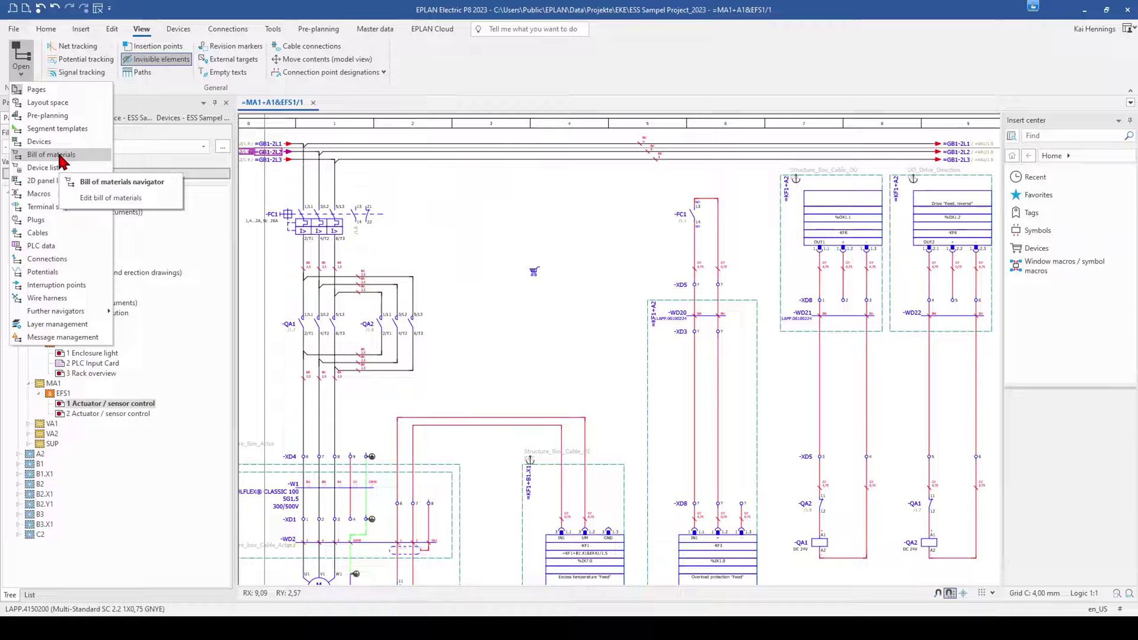
click(59, 157)
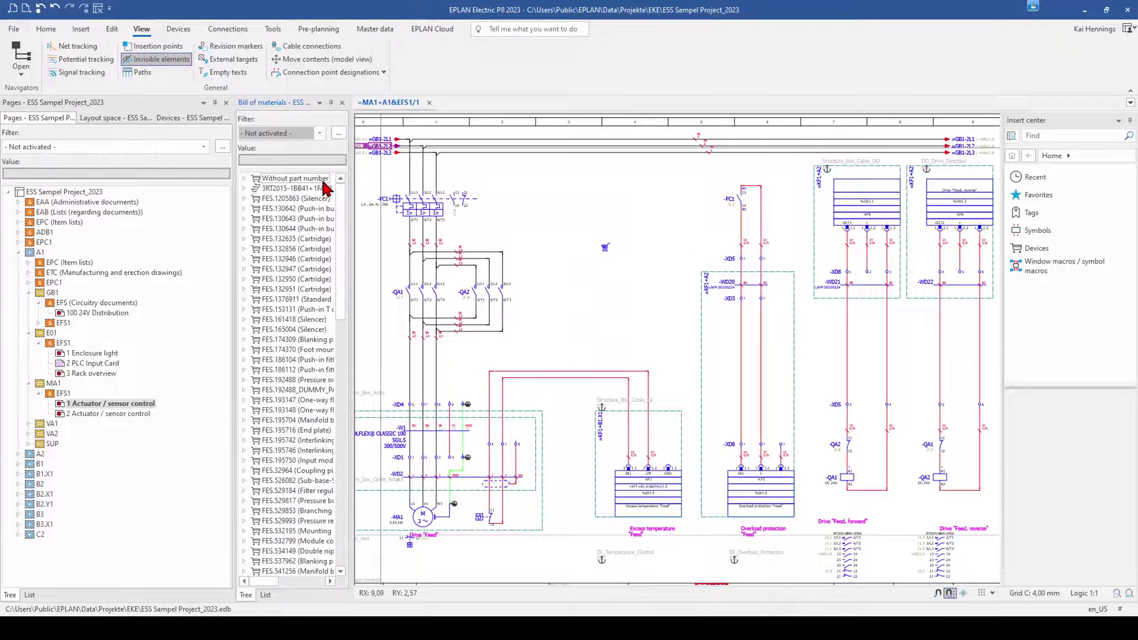
right_click(276, 179)
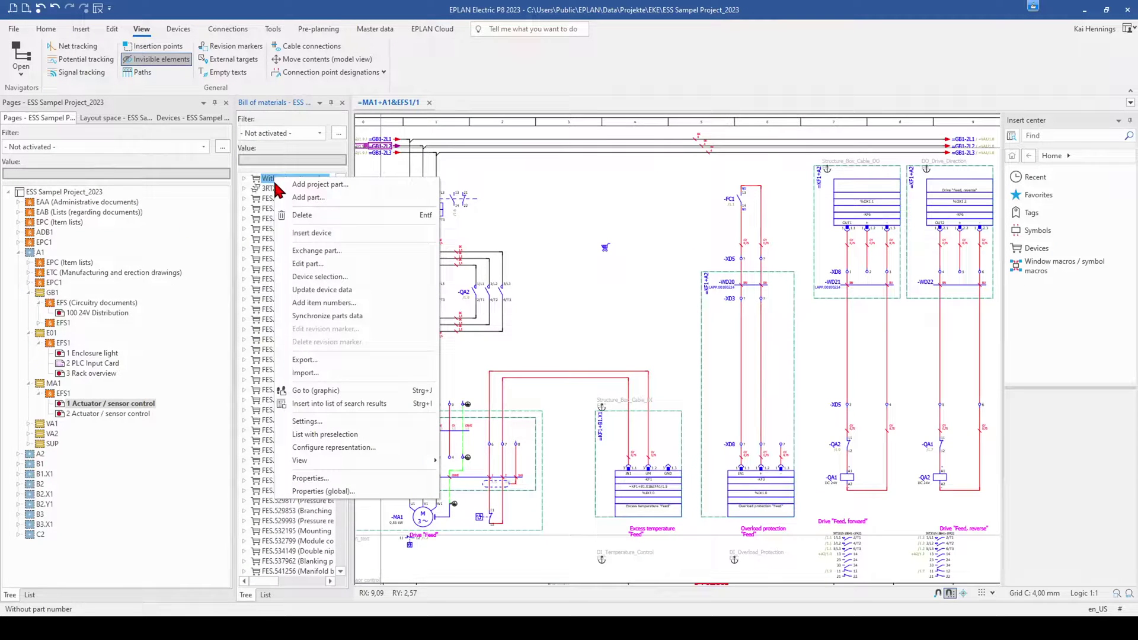
click(320, 187)
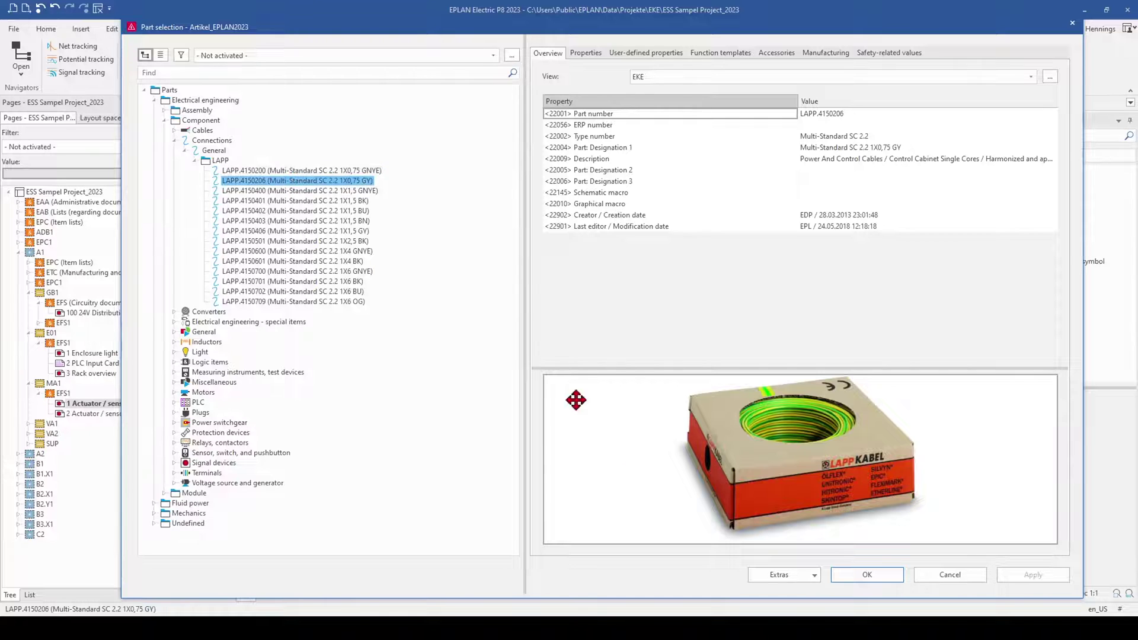
click(864, 579)
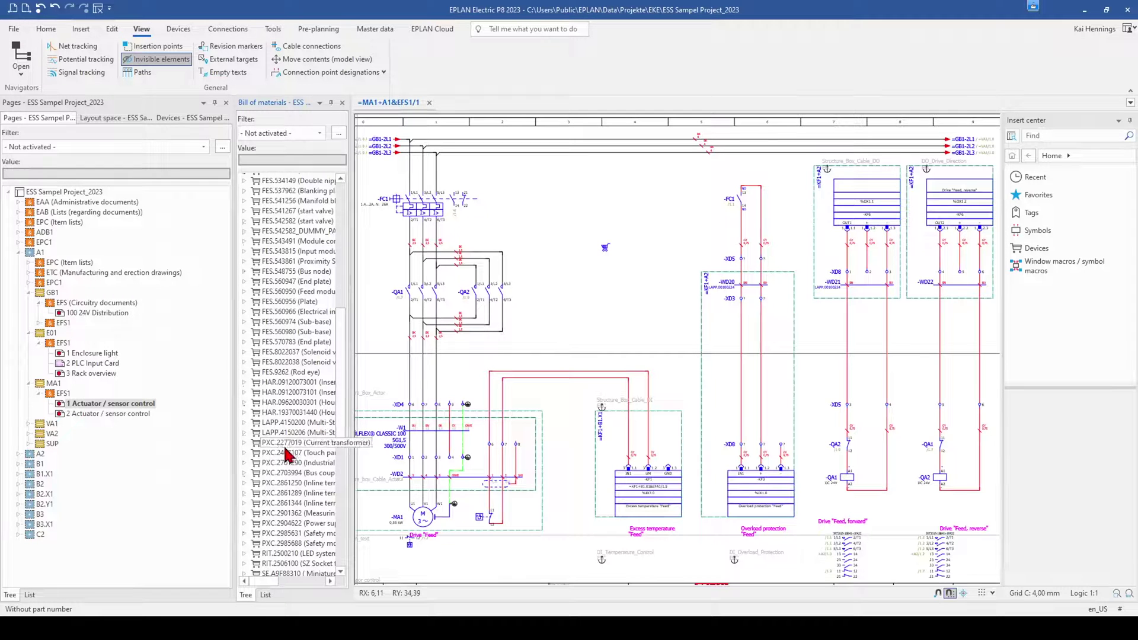
Expand LAPP.4150200 and its item A to show its use at =MA1+A1-A1.
double_click(255, 433)
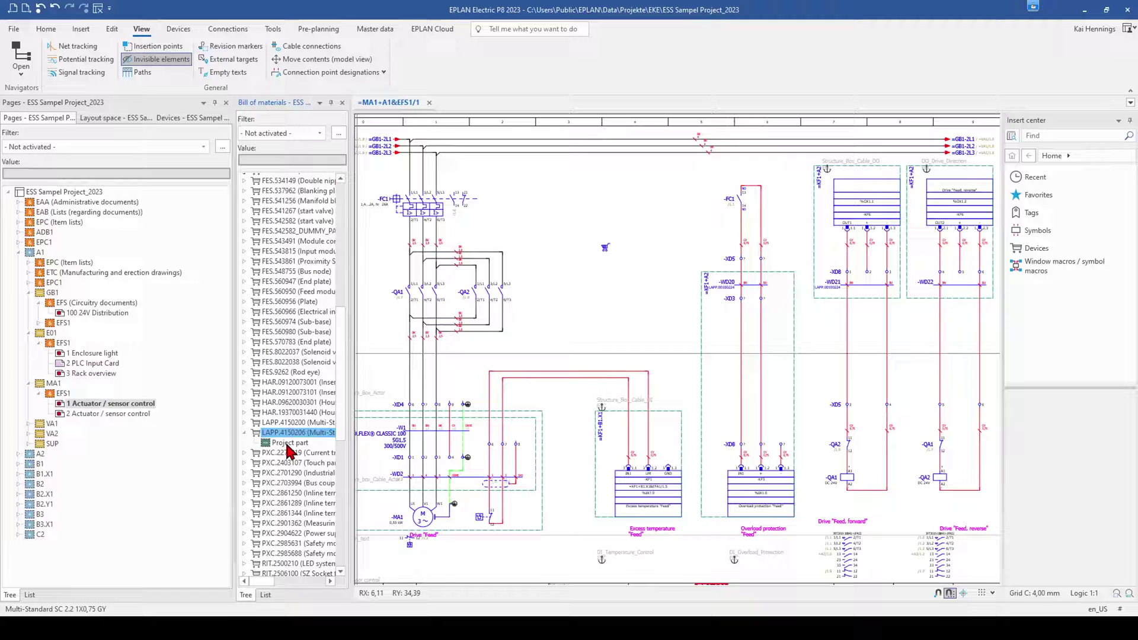
double_click(247, 423)
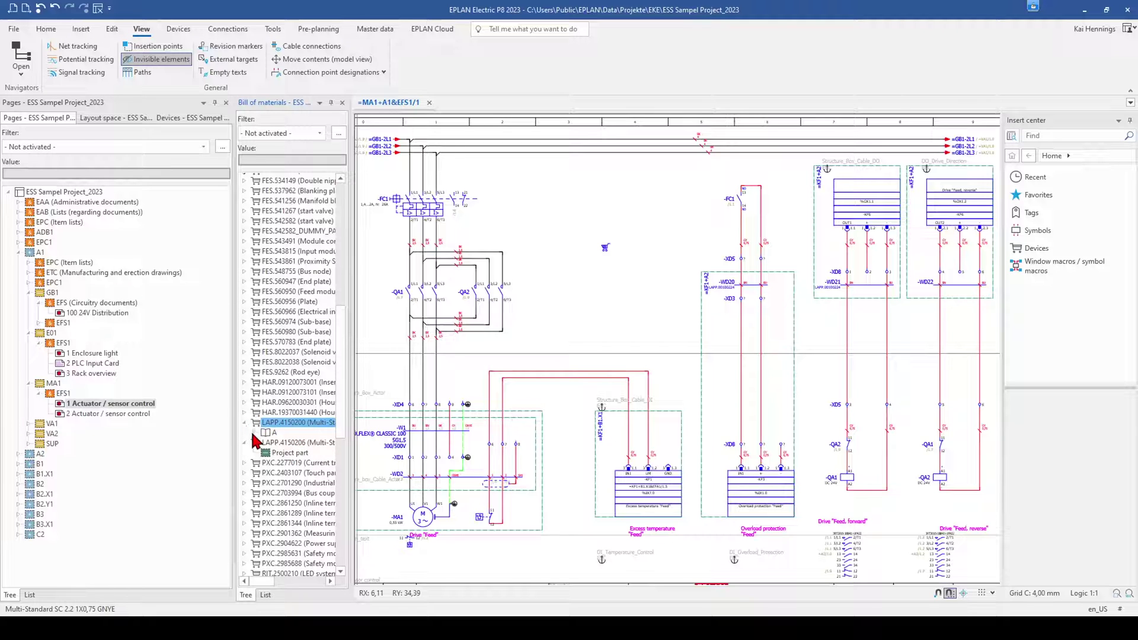
double_click(264, 433)
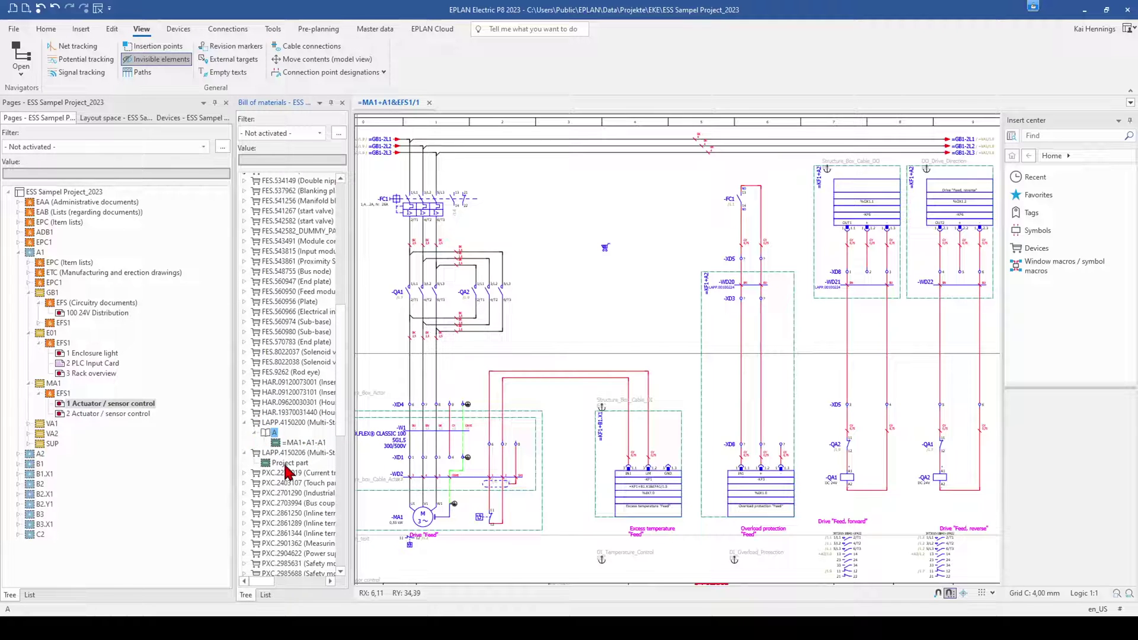
click(287, 463)
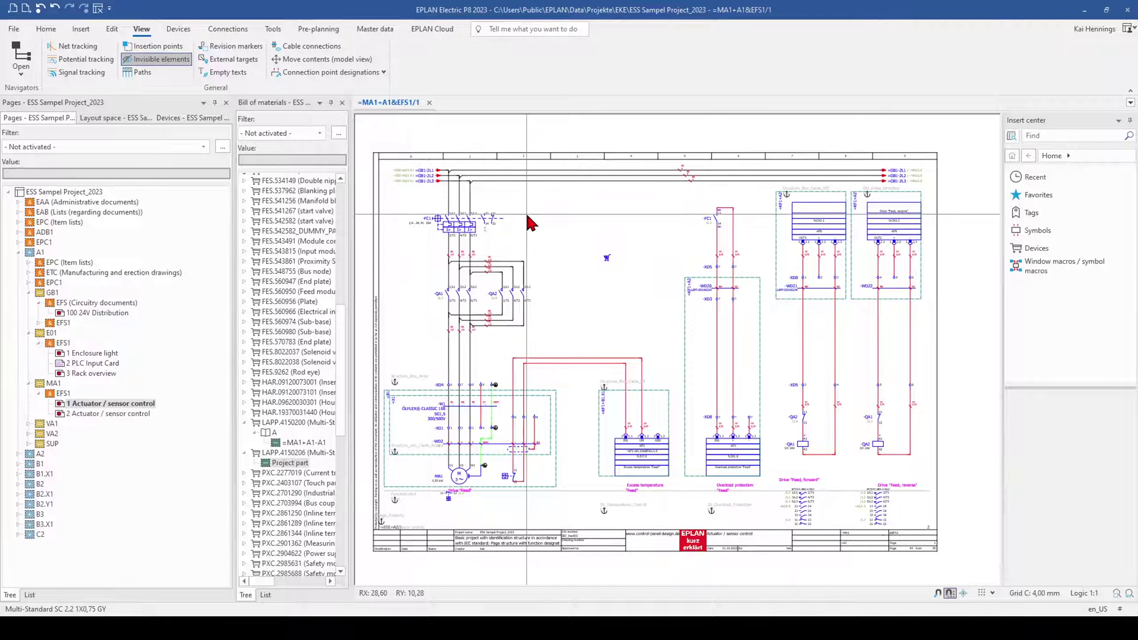
Duplicate the -FC1 breaker to its right, numbered as -FC2.
drag(409, 201, 498, 243)
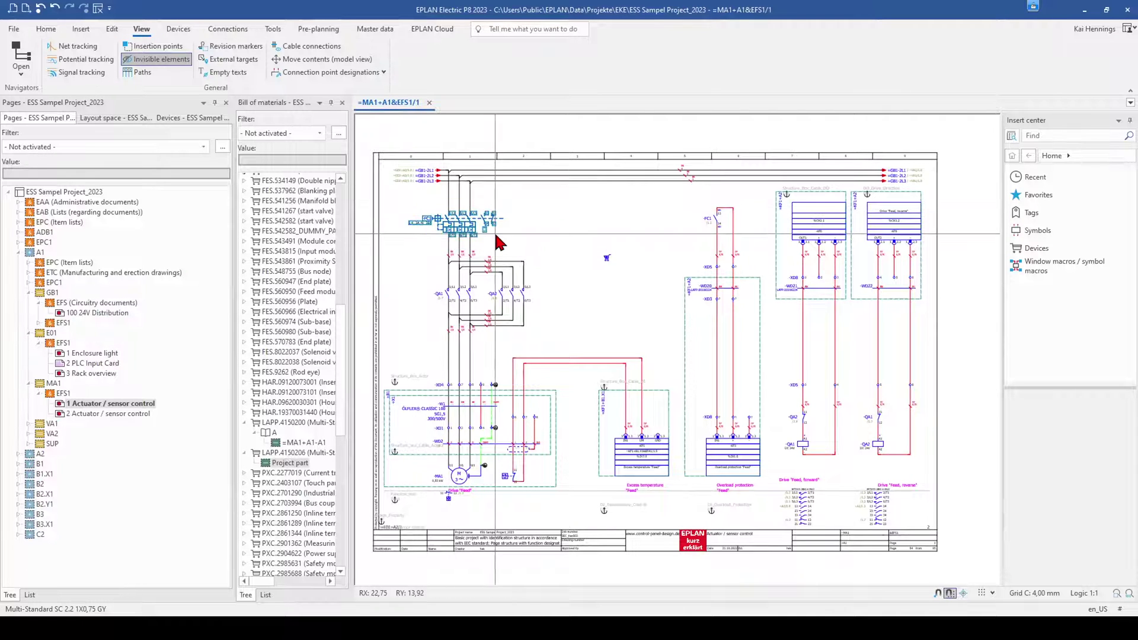
key(ctrl+m)
click(566, 212)
click(557, 333)
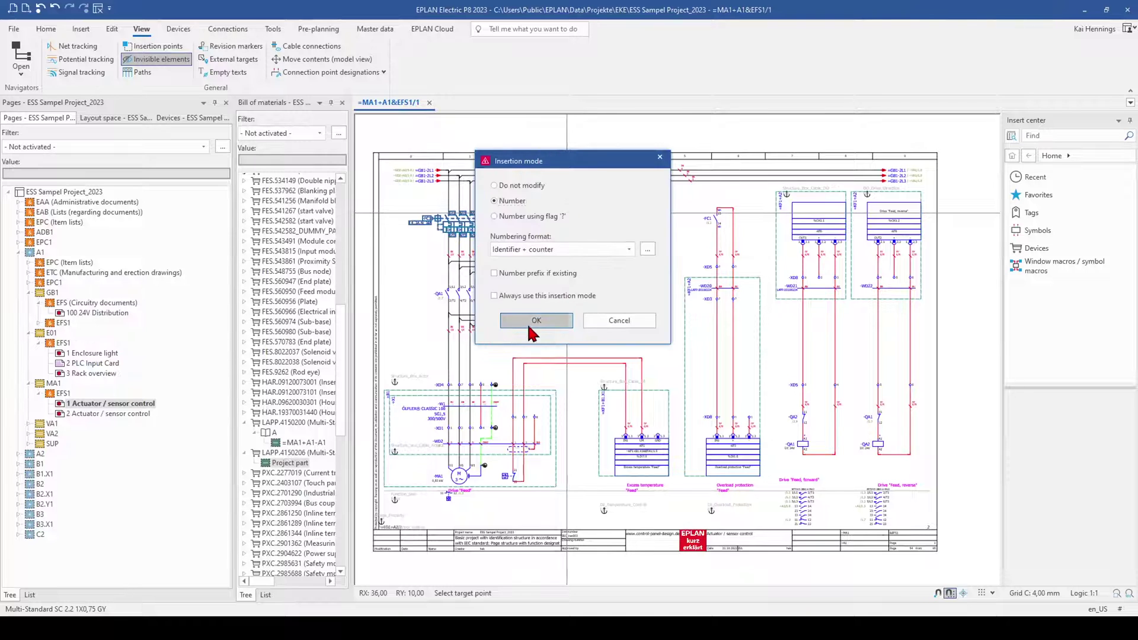
click(536, 321)
scroll(551, 220, up, 3)
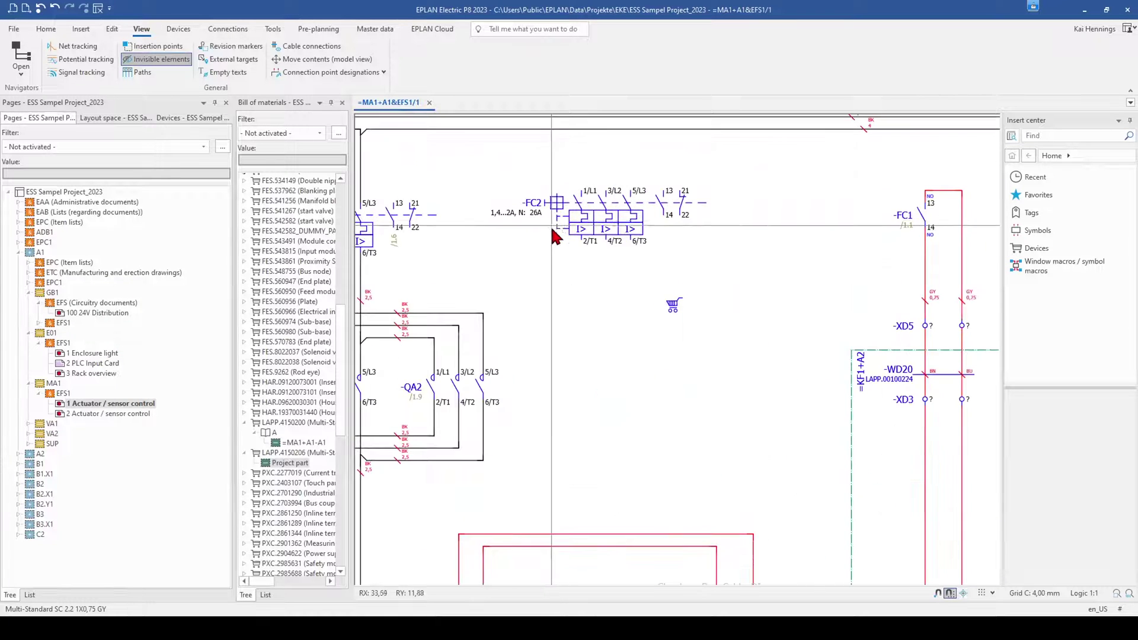
Replace the -FC2 part number with a new one starting SIE.KA.
double_click(609, 214)
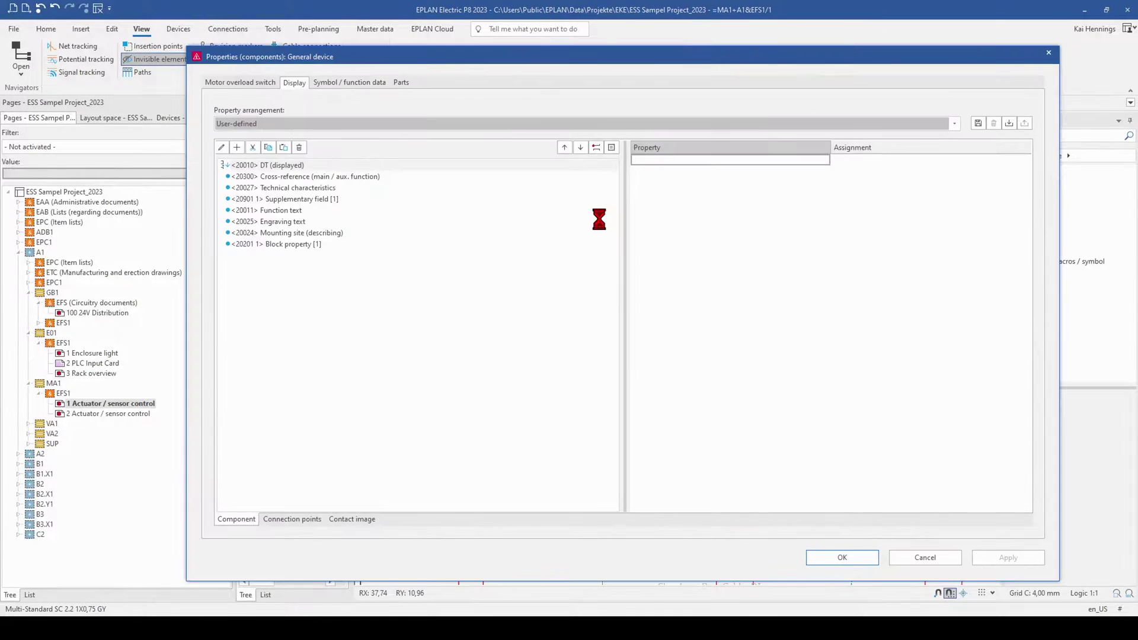
click(401, 82)
click(307, 138)
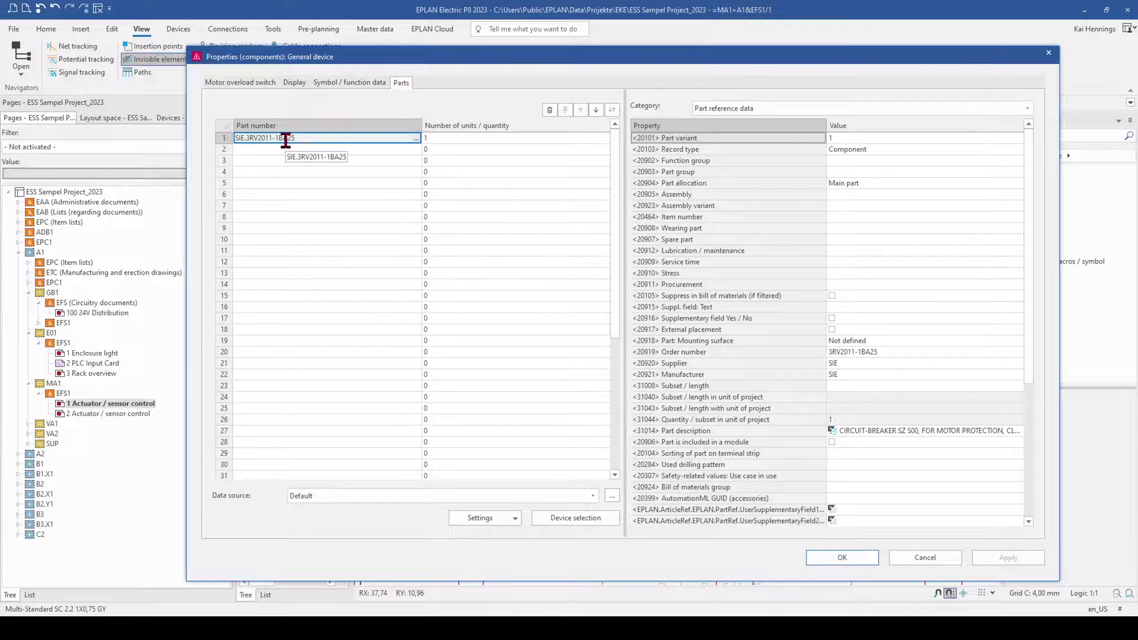
drag(307, 138, 204, 142)
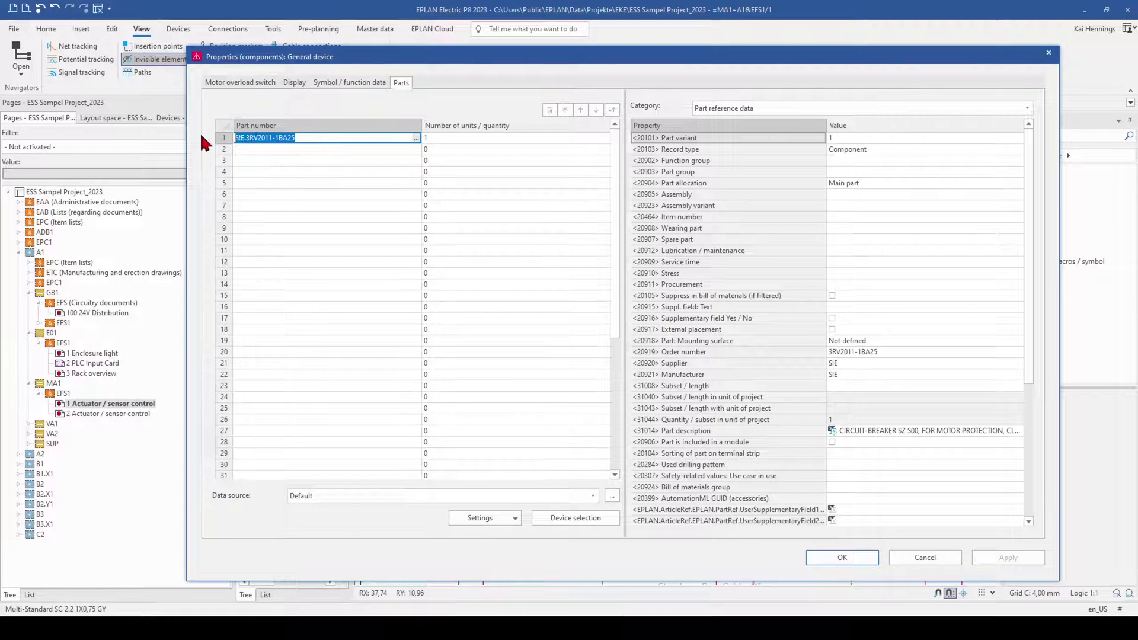
text(SIE)
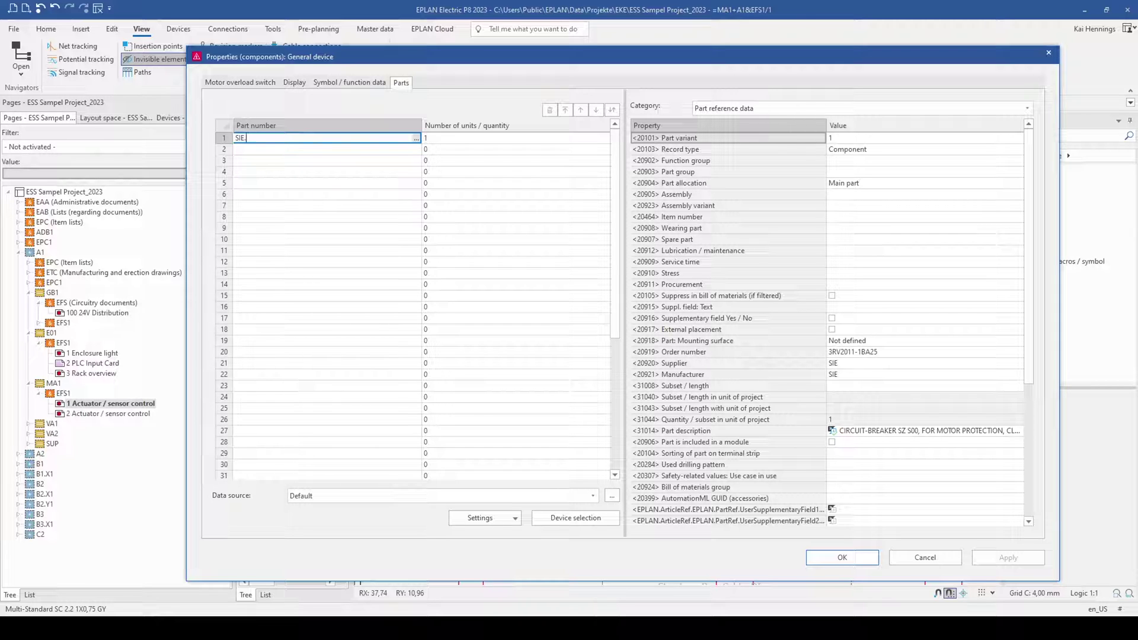
text(.KAI_TEST)
Set -FC2 technical characteristics to 13-100A and connection point designations to 1¶2¶3¶4¶5¶6.
click(228, 83)
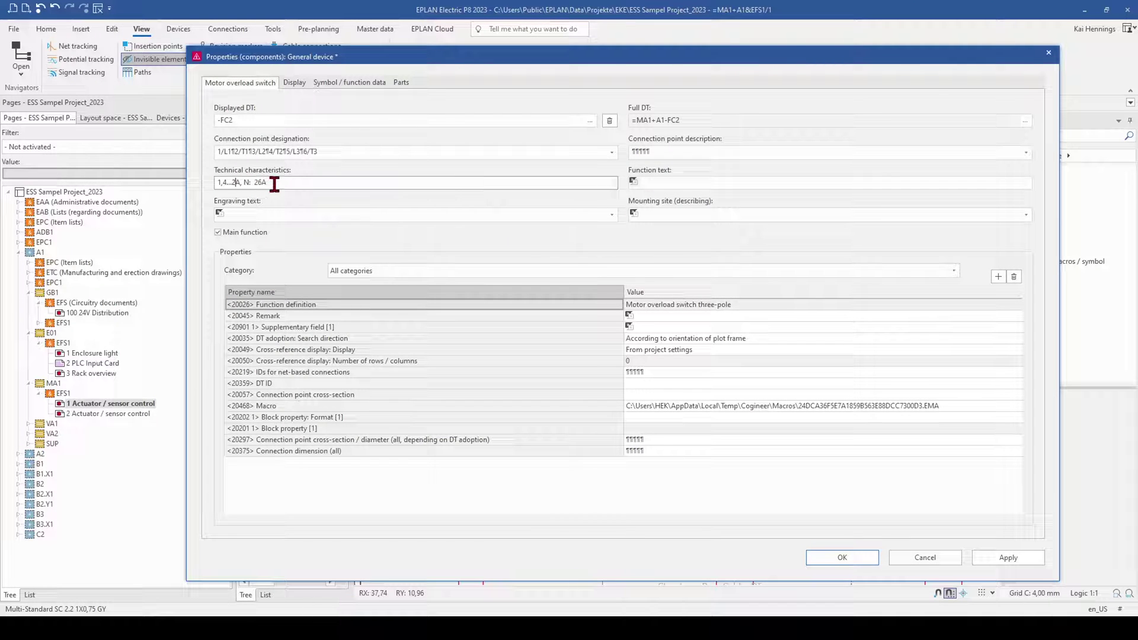
drag(278, 182, 178, 181)
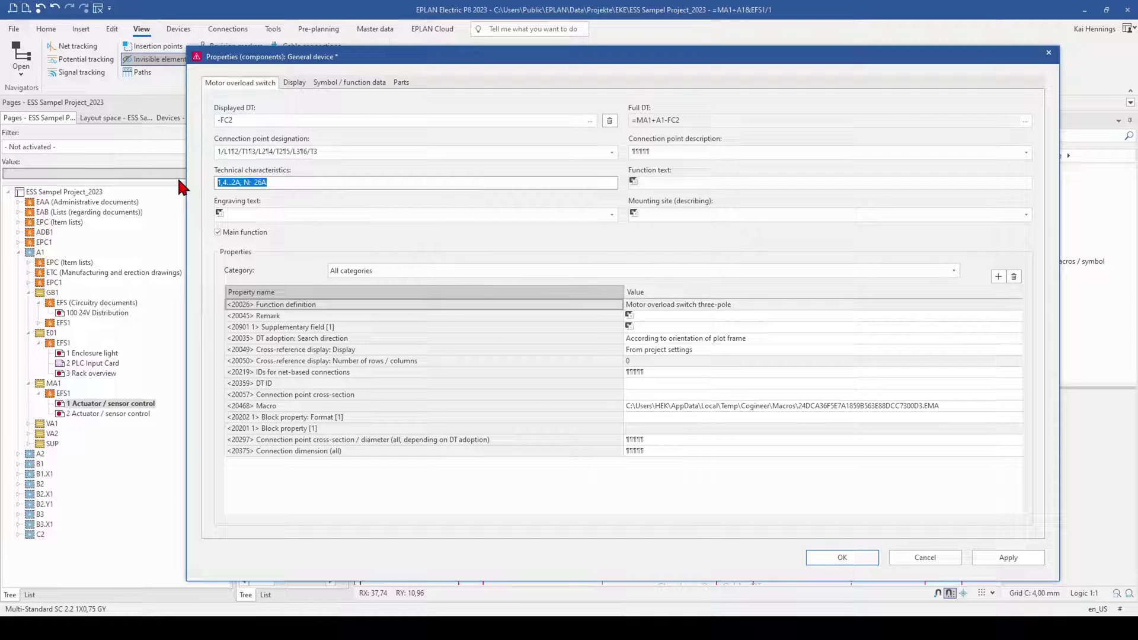
text(13-100A)
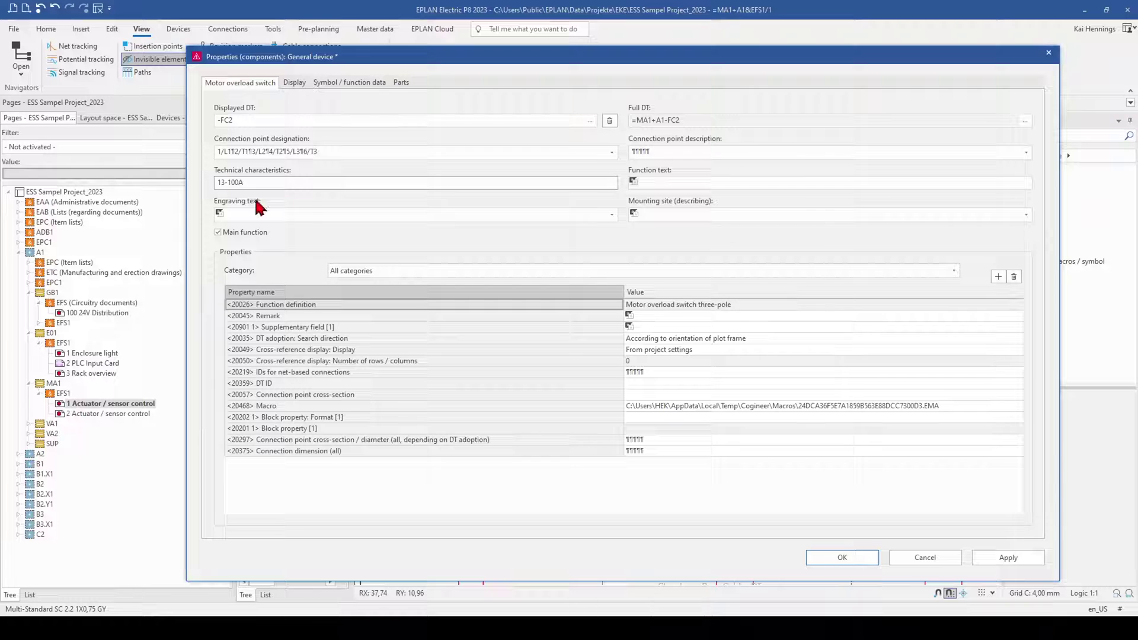
click(316, 152)
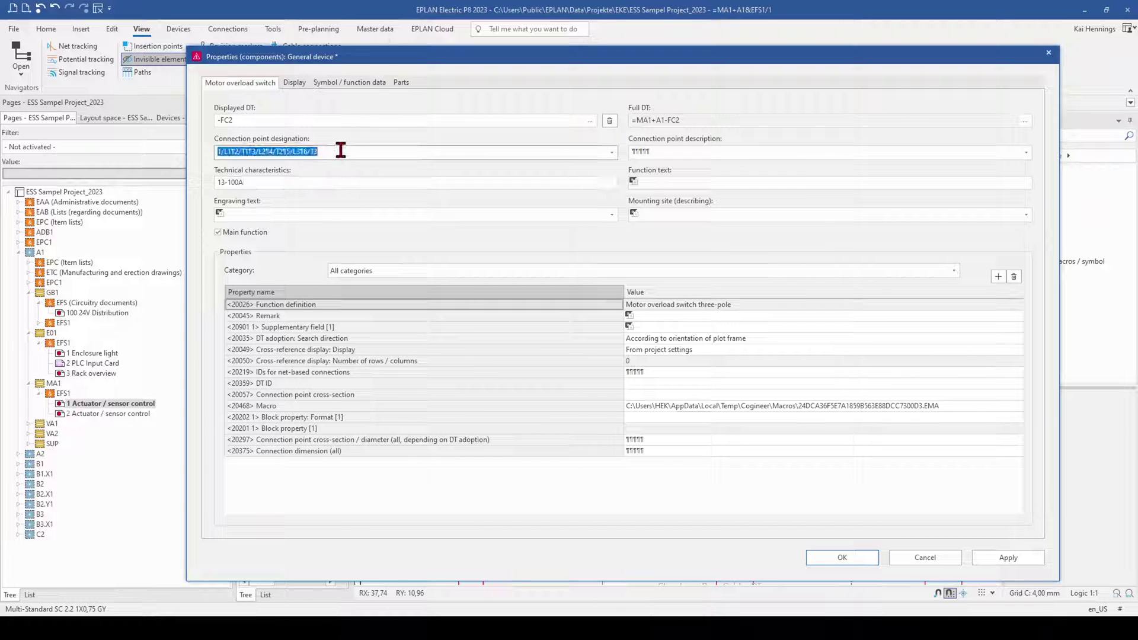
click(611, 153)
click(454, 168)
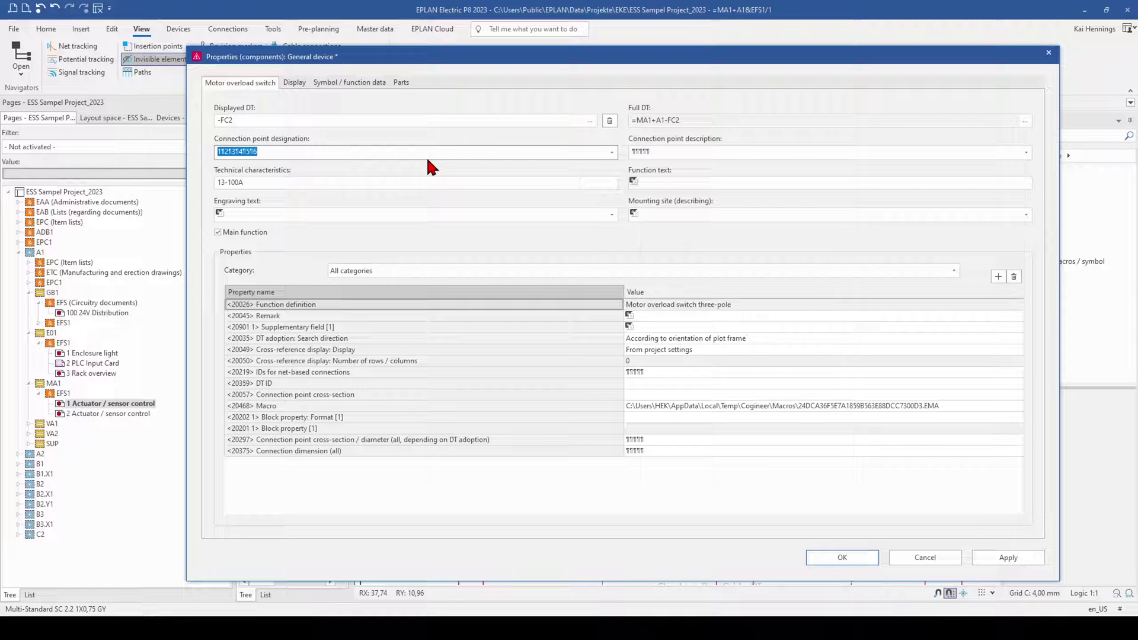
click(840, 557)
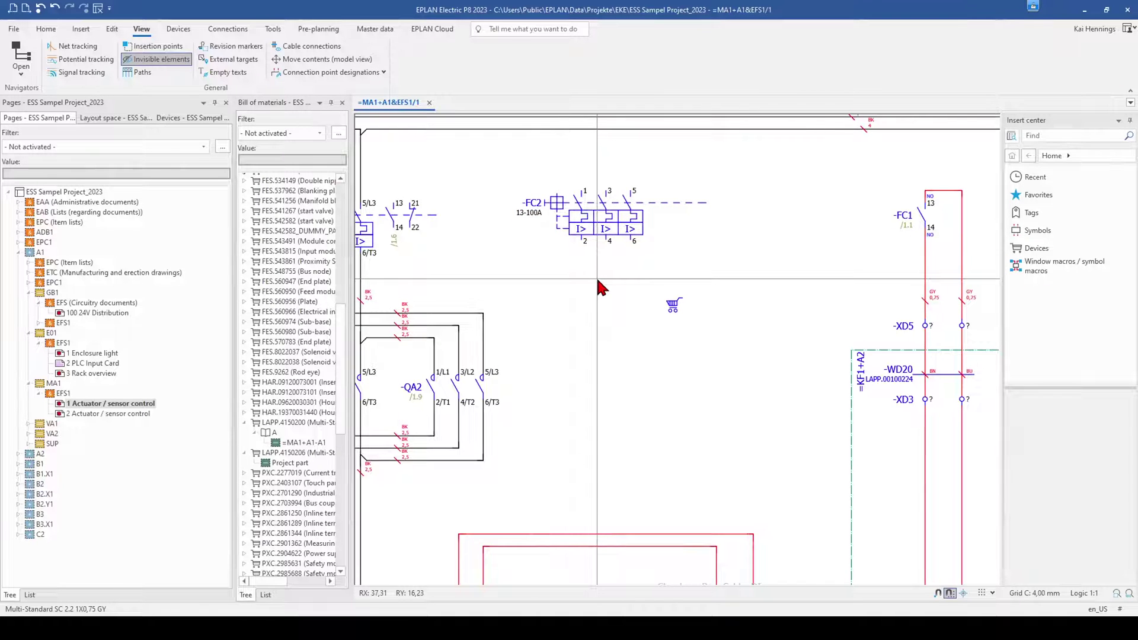
right_click(590, 206)
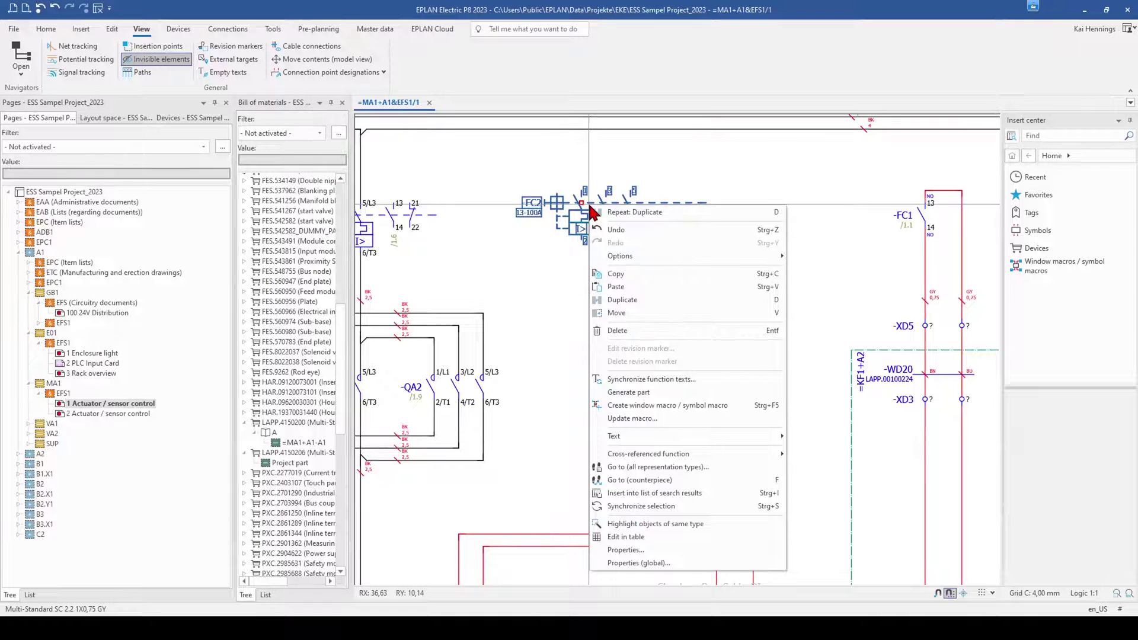
Generate part SIE.KAI_TEST from -FC2 and view its full property list.
click(640, 395)
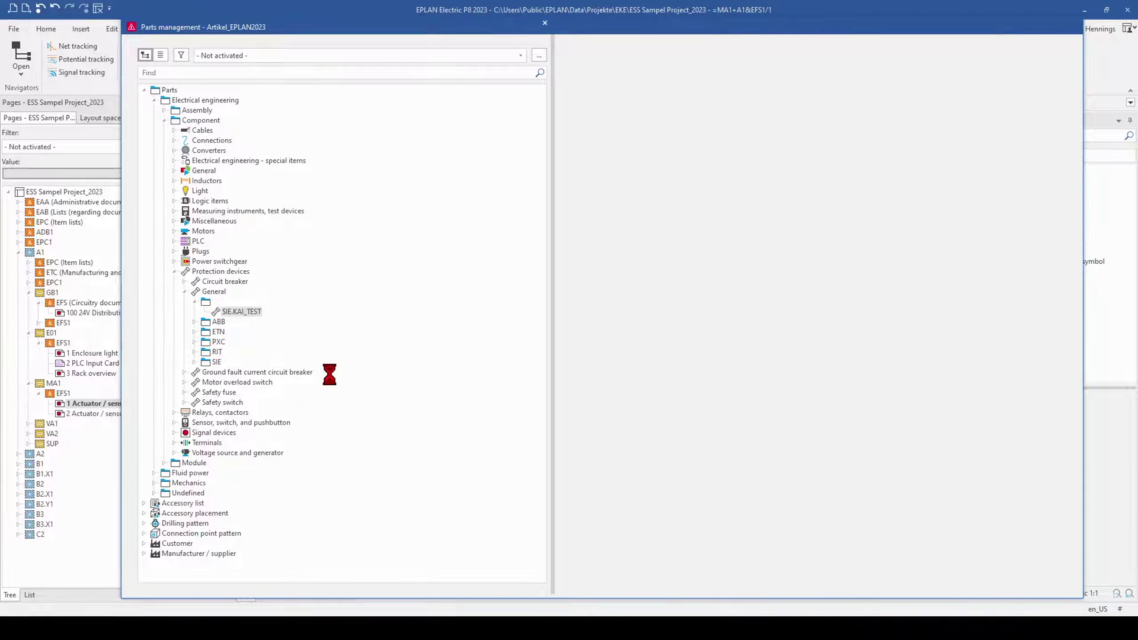
click(241, 312)
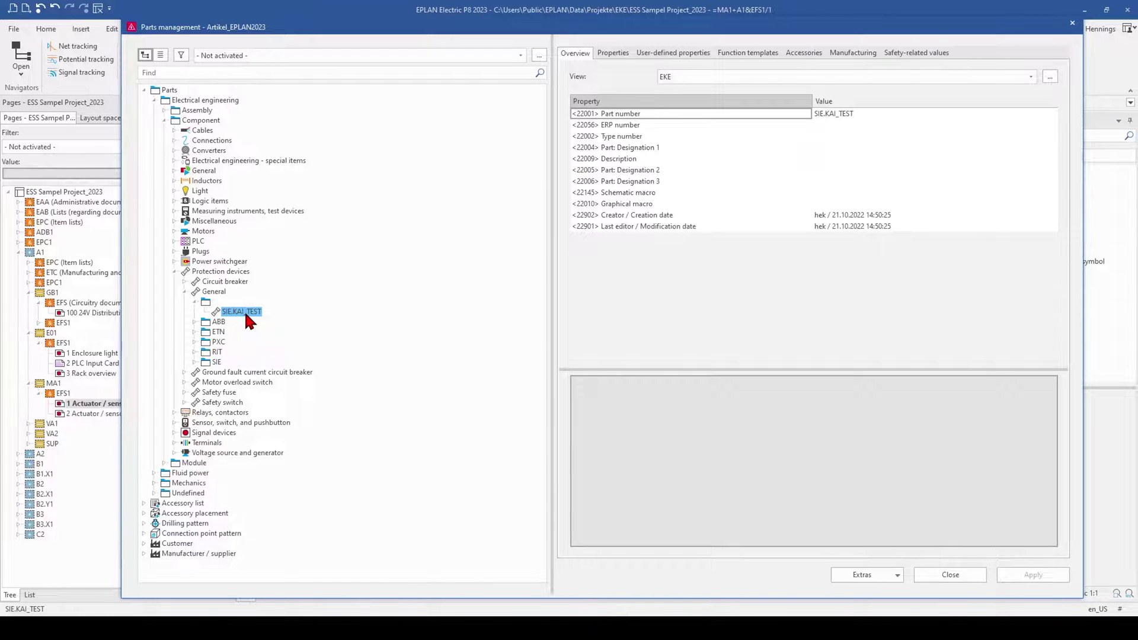
click(611, 53)
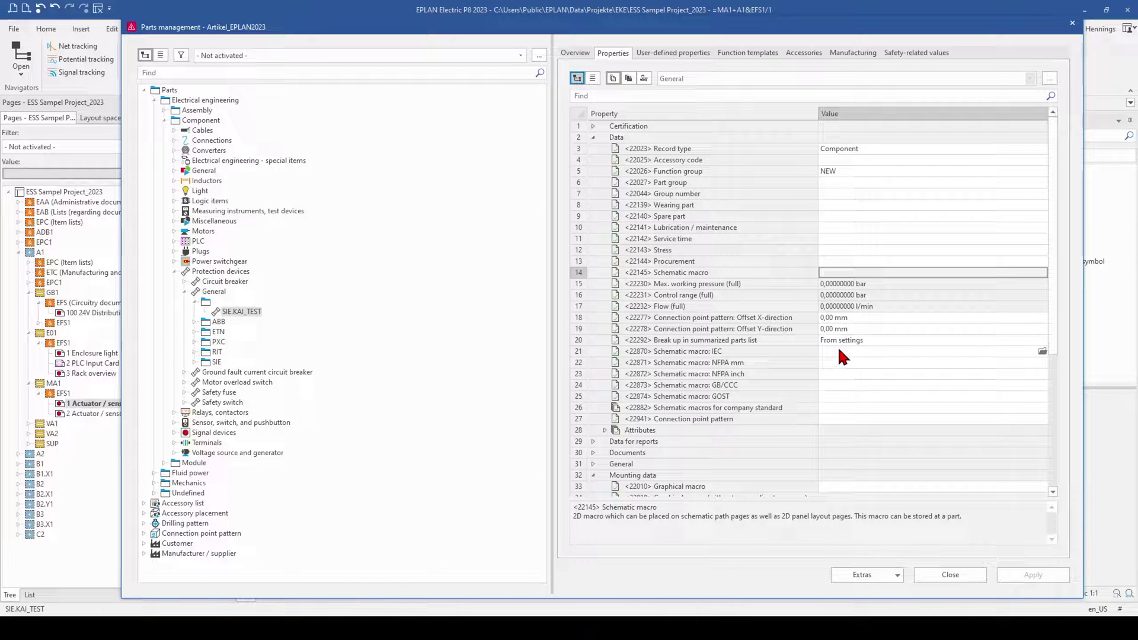
click(839, 170)
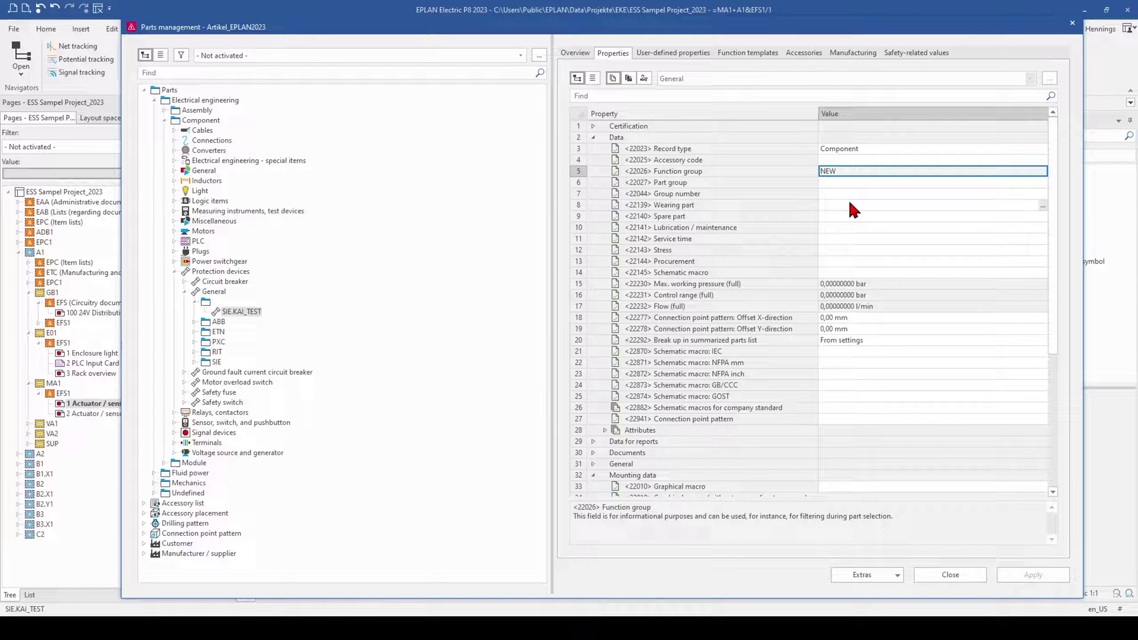
click(721, 204)
scroll(740, 311, down, 6)
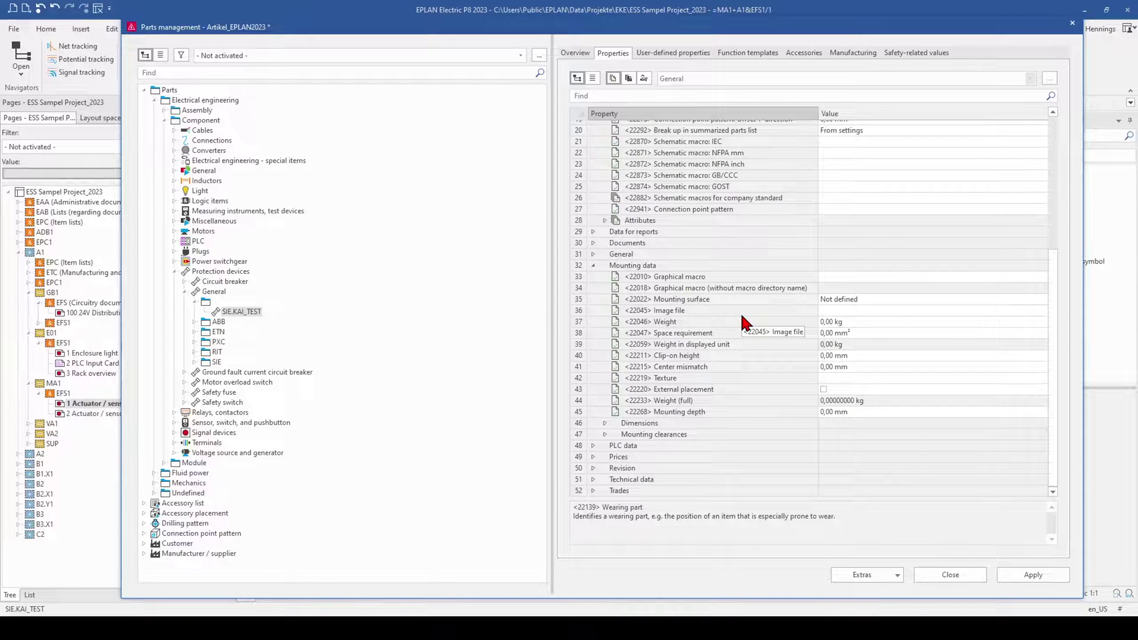
scroll(740, 311, up, 6)
Set the part's Product grouping to Motor overload switch.
click(592, 463)
scroll(594, 465, down, 8)
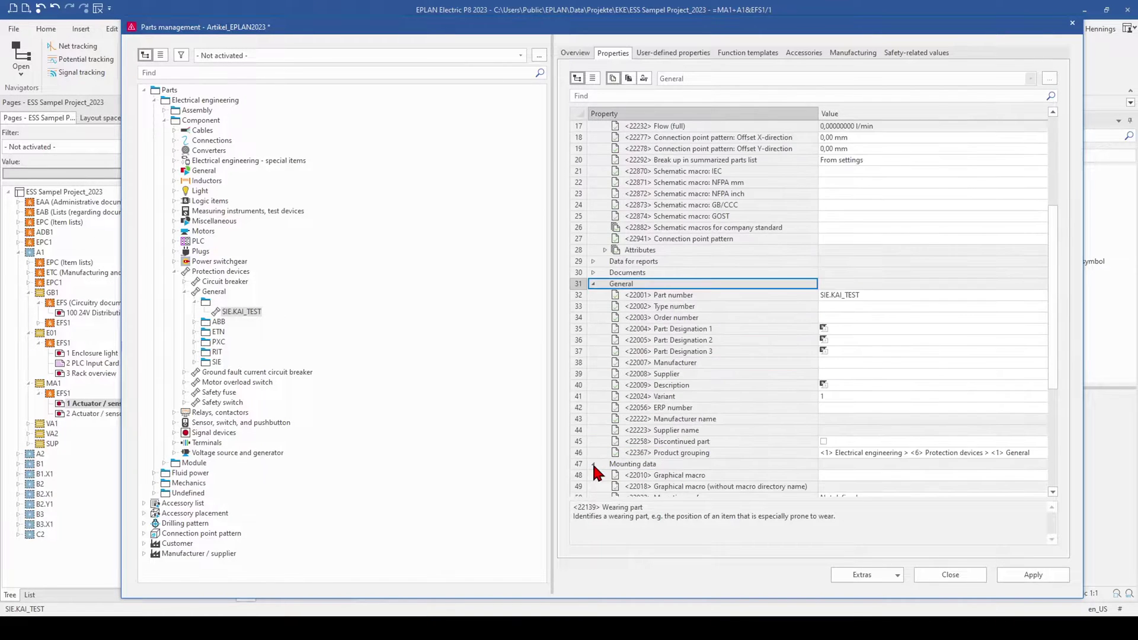
click(692, 362)
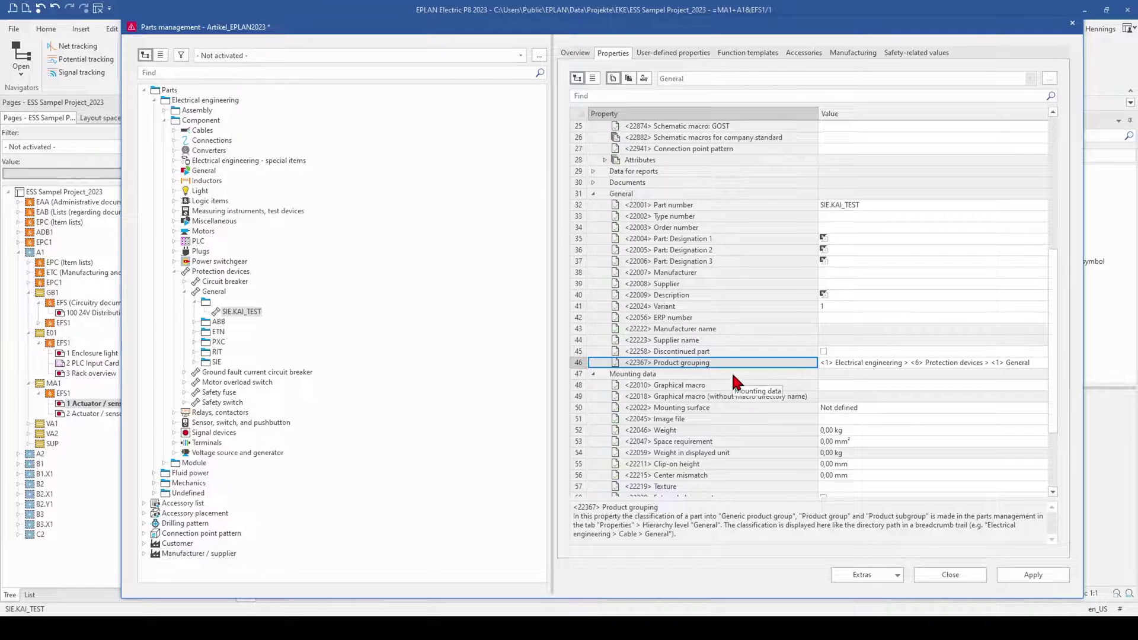
click(1039, 364)
click(1040, 363)
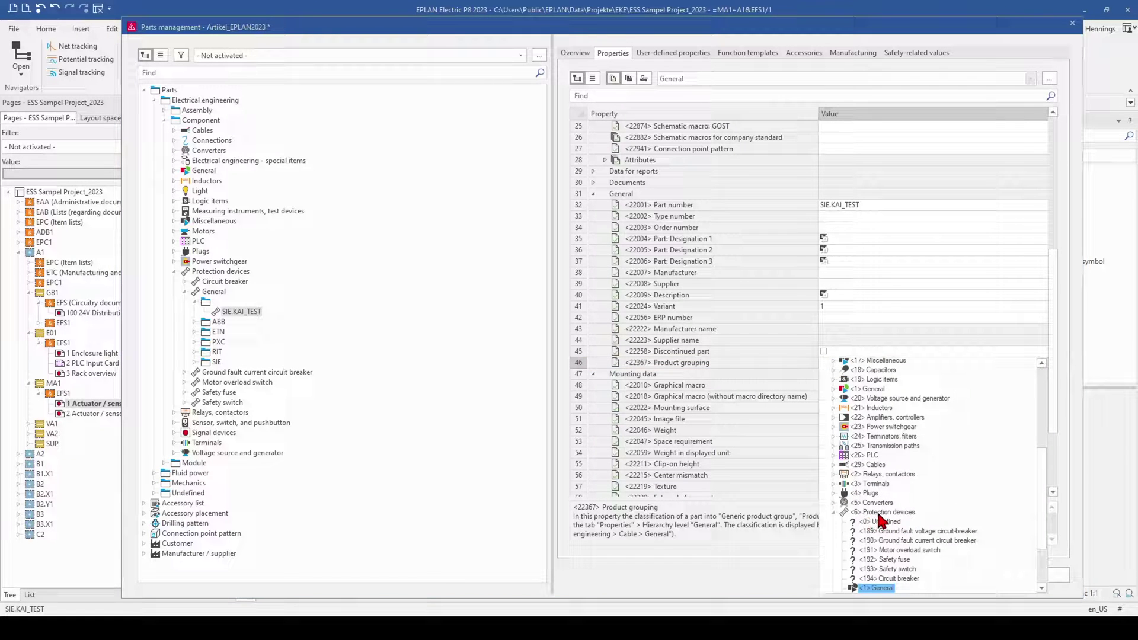
scroll(878, 515, down, 3)
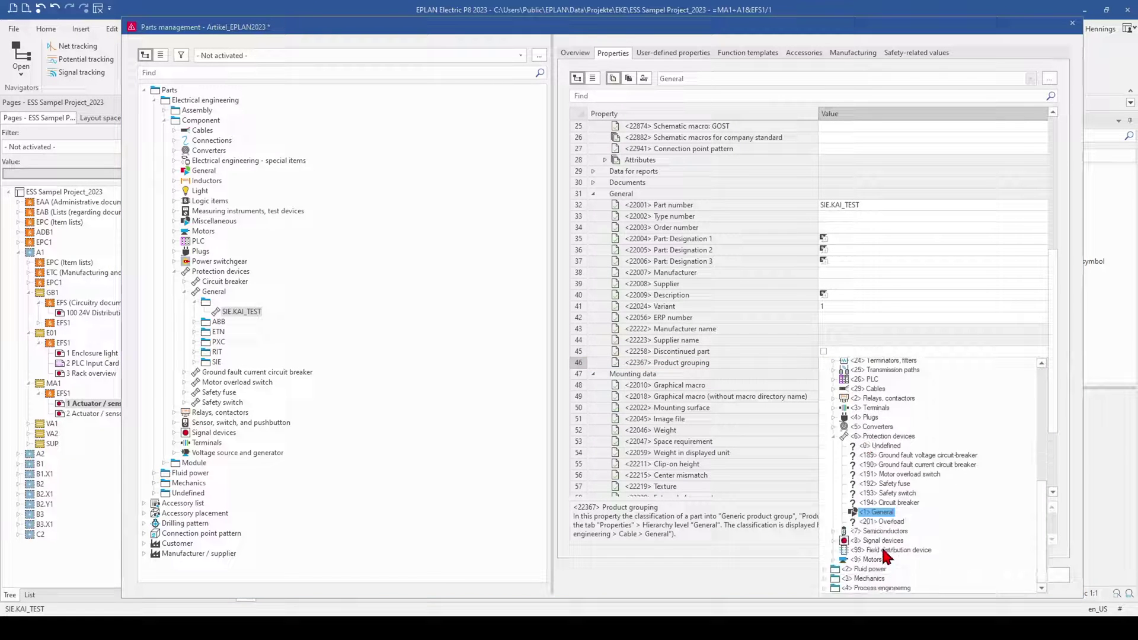
click(911, 475)
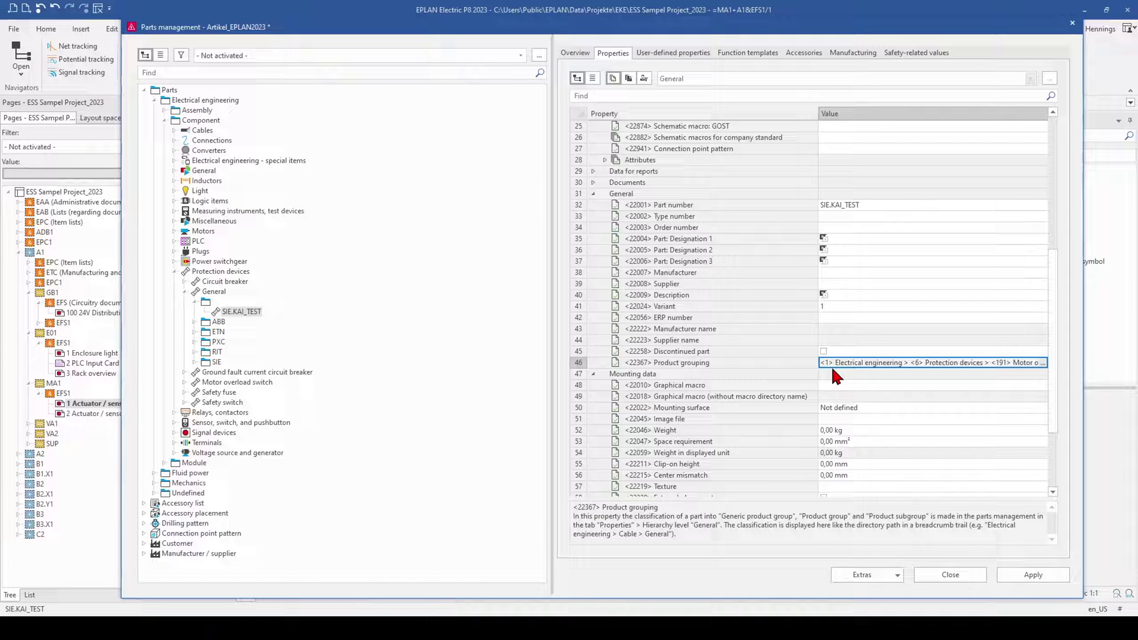
click(740, 52)
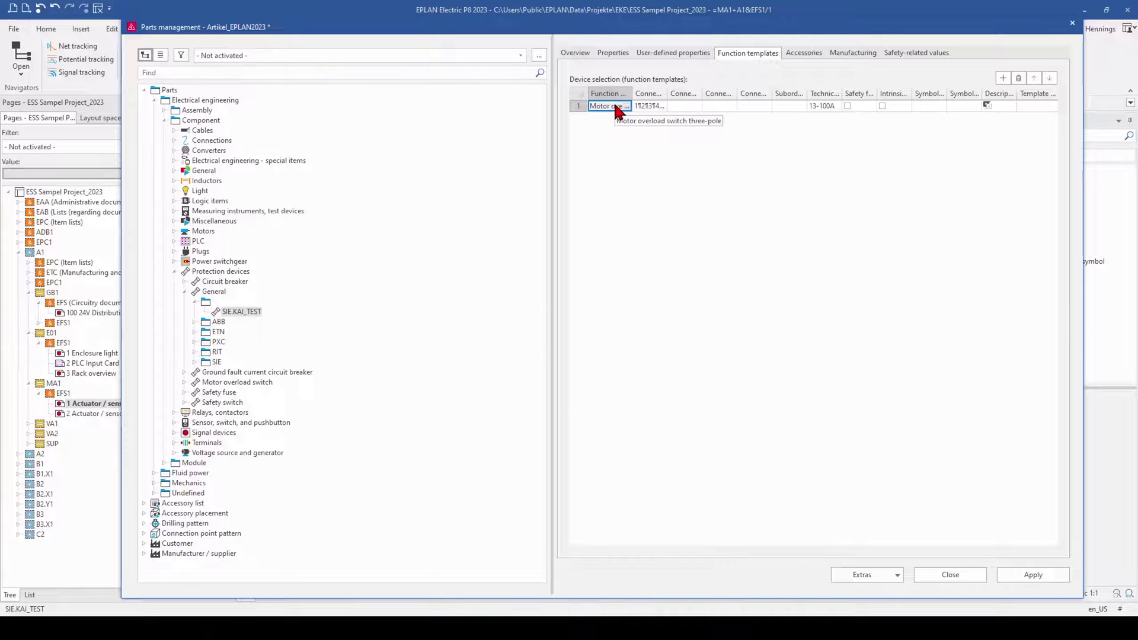
Widen the Connection point designation and Technical characteristics columns so the full designations and 13-100A show.
drag(668, 93, 731, 95)
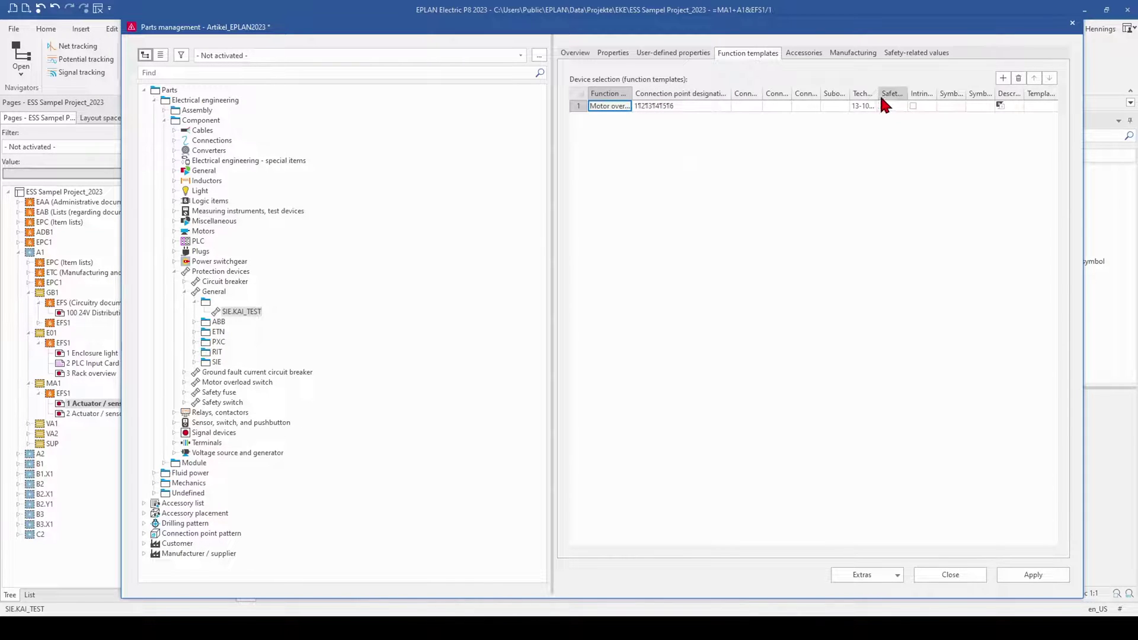
drag(880, 95, 928, 97)
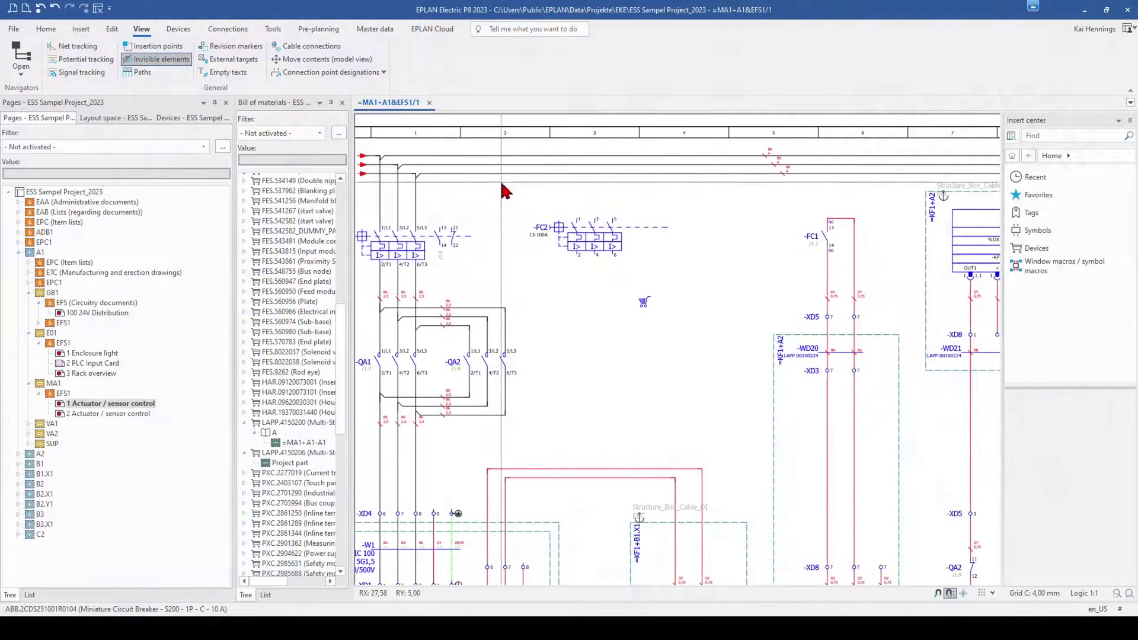
Delete FC2 and browse Insert center to IEC_symbol > Electrical engineering > Protection device.
drag(536, 200, 652, 245)
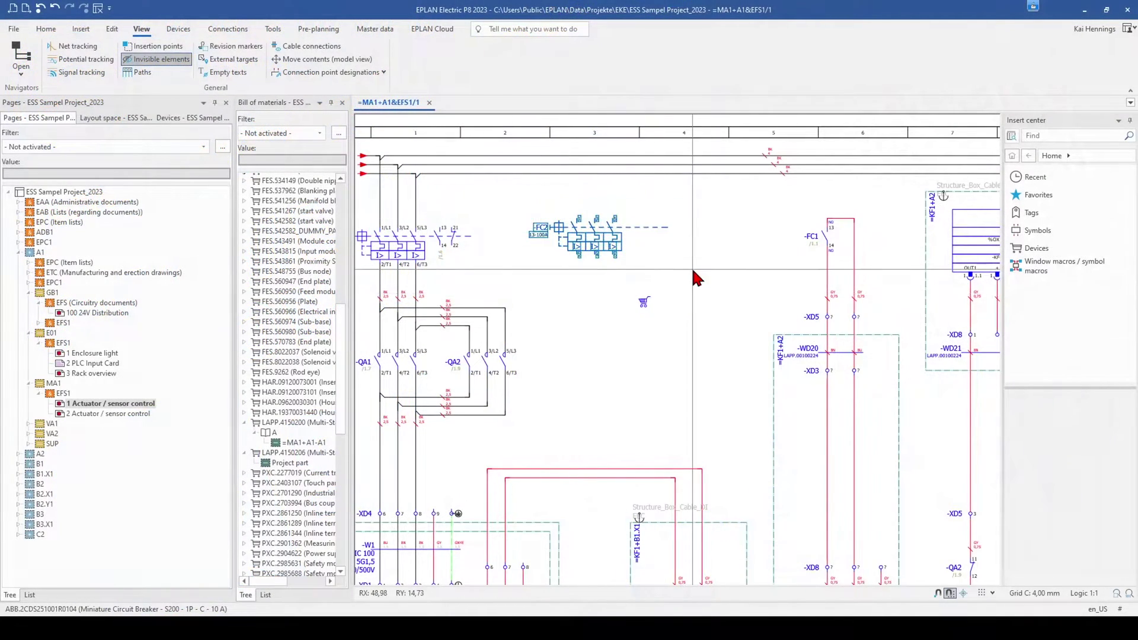
key(Delete)
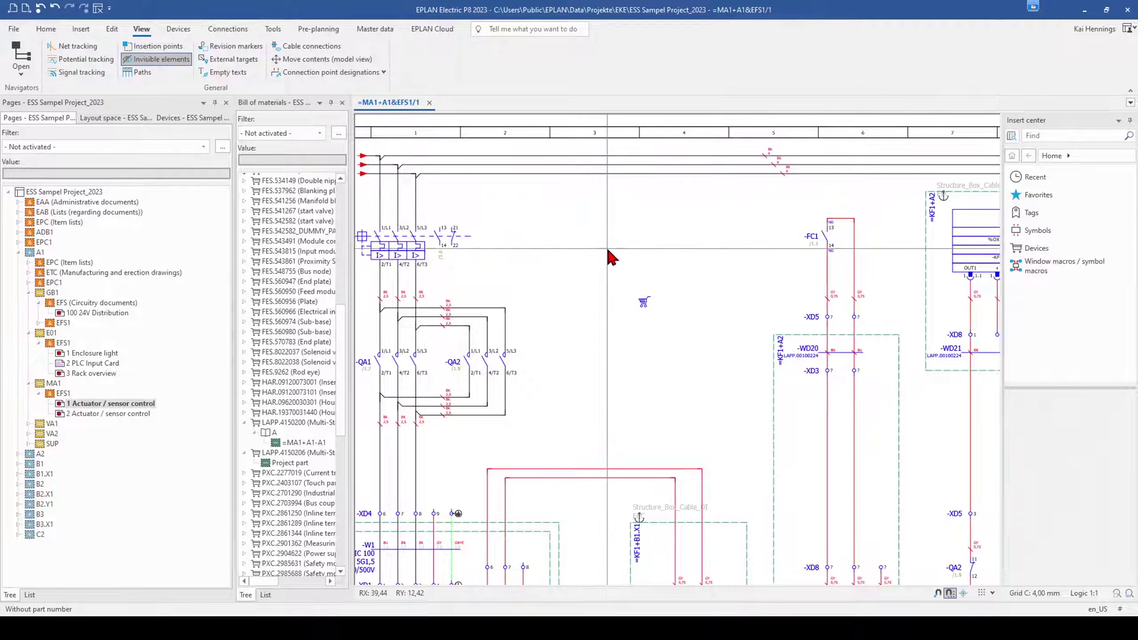
click(1058, 235)
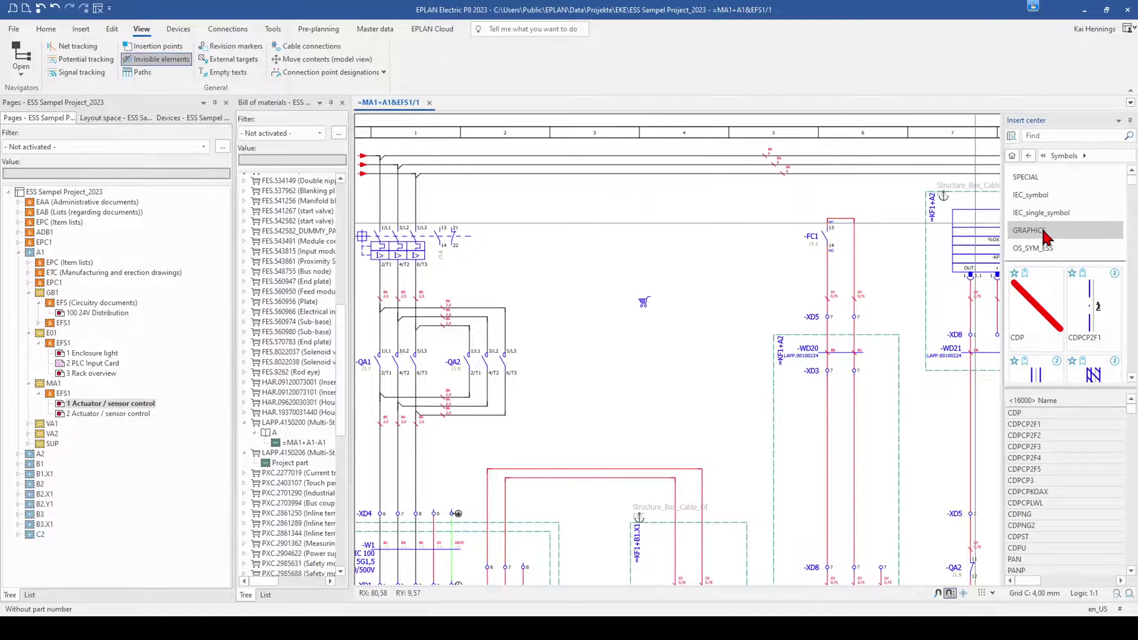
click(1039, 197)
click(1067, 179)
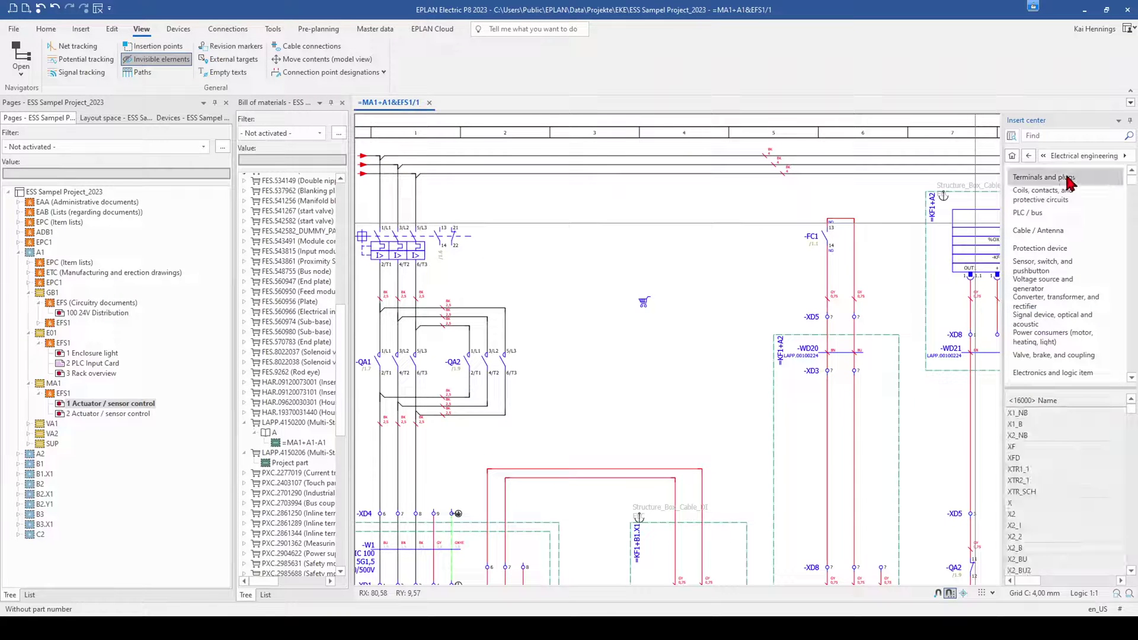
click(1059, 249)
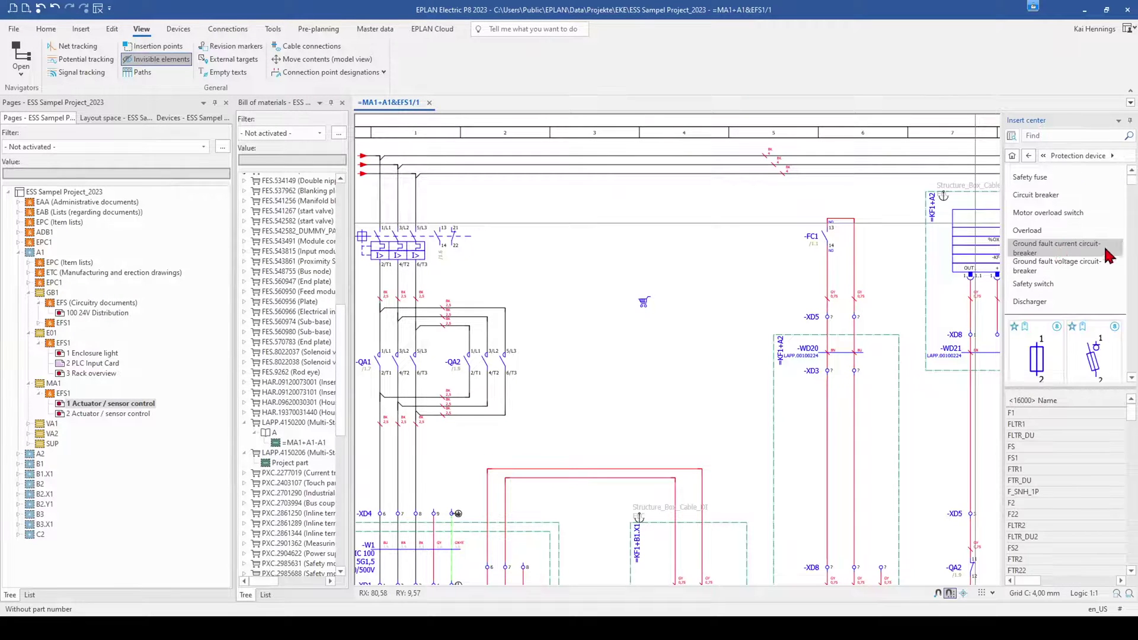
Try inserting the QL3 breaker symbol, then cancel its properties and abandon placement.
click(1131, 377)
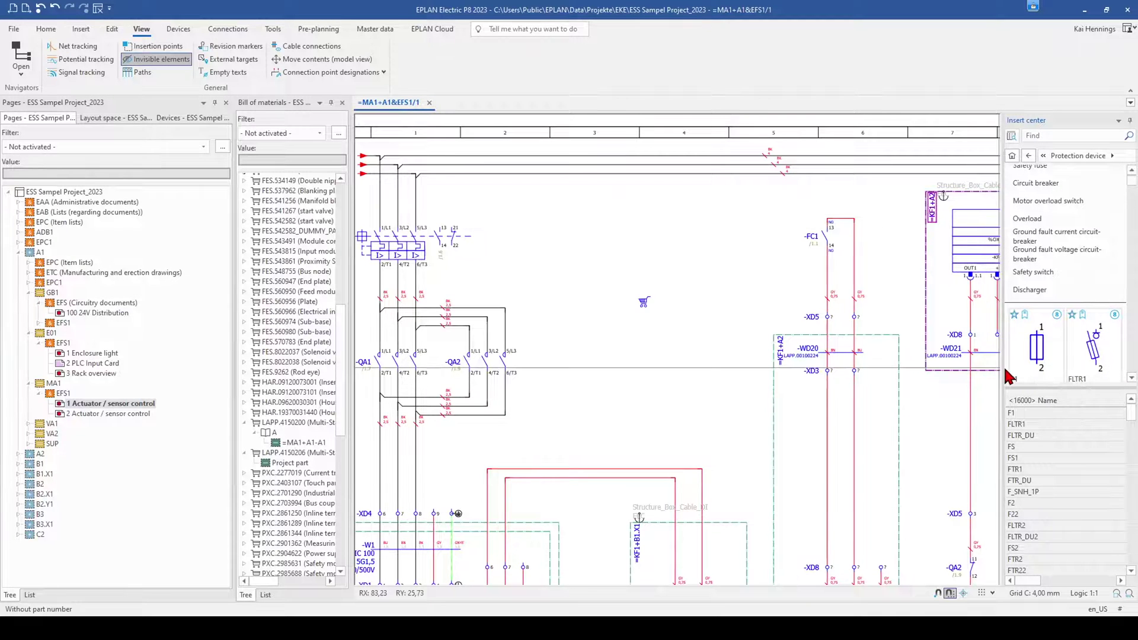
drag(1001, 374, 830, 373)
click(1131, 379)
click(1131, 382)
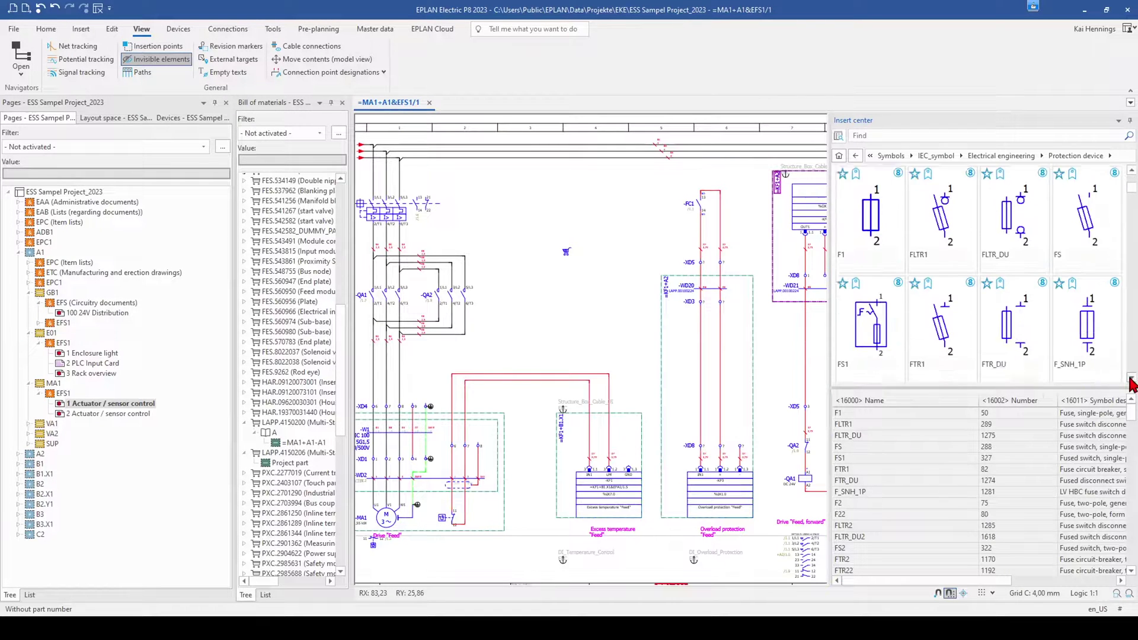
click(1131, 382)
click(1131, 382)
click(1131, 383)
click(1131, 382)
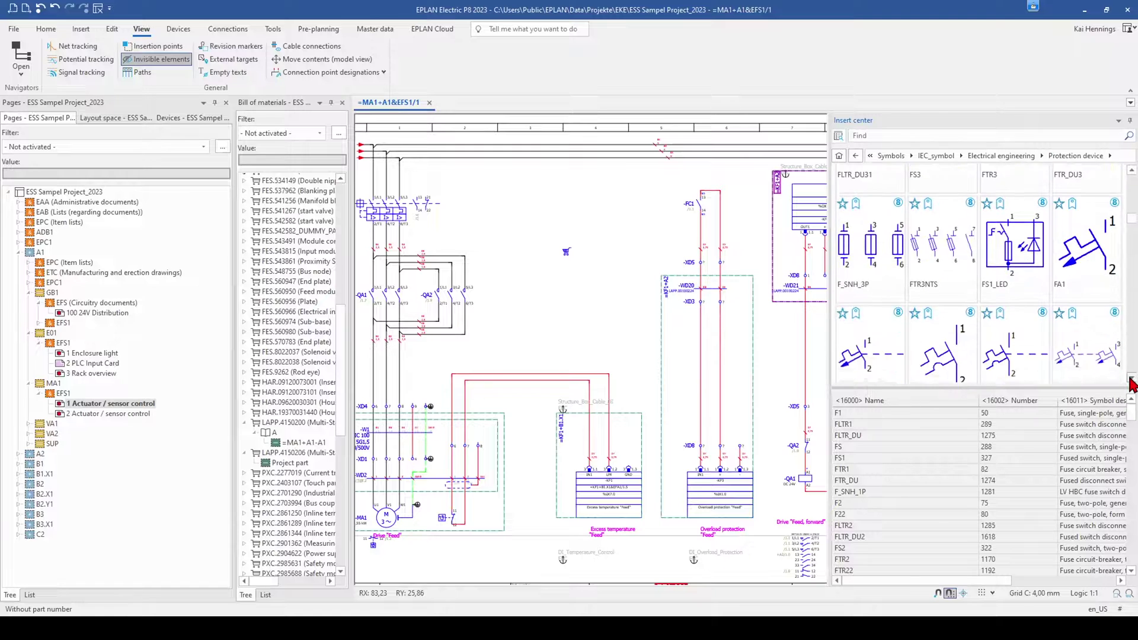
click(1131, 382)
click(1131, 382)
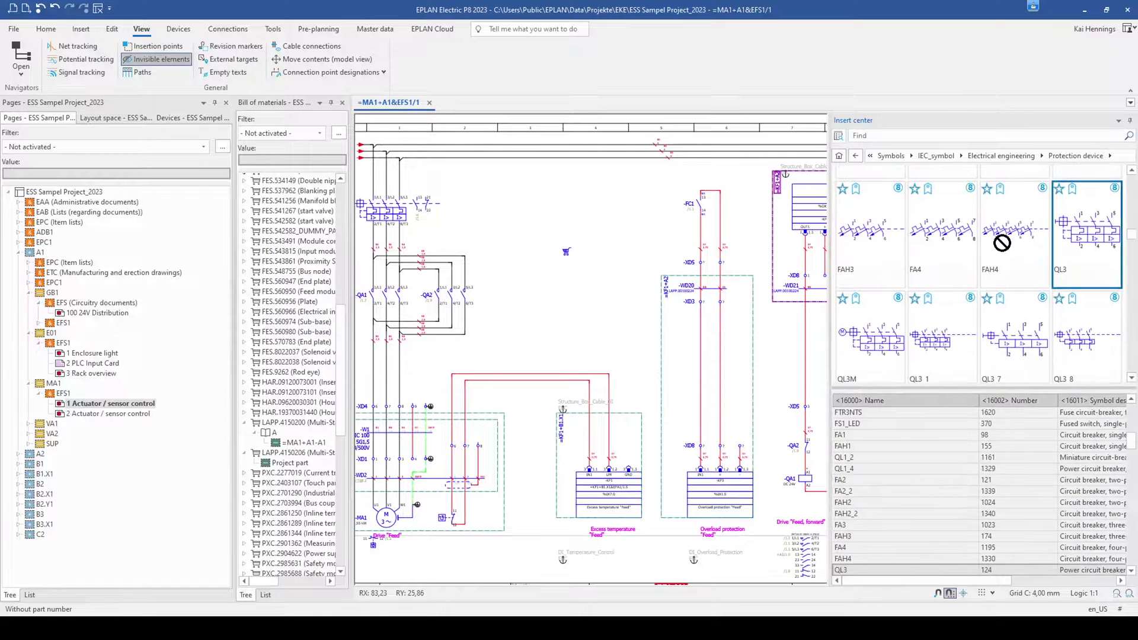
drag(999, 241, 509, 199)
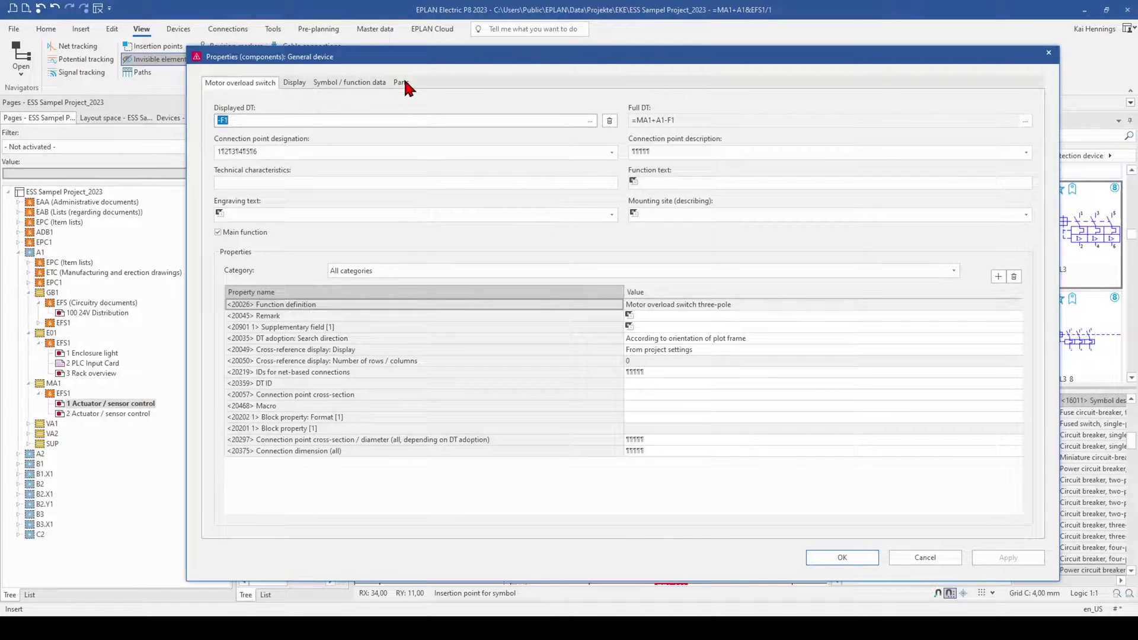
click(402, 81)
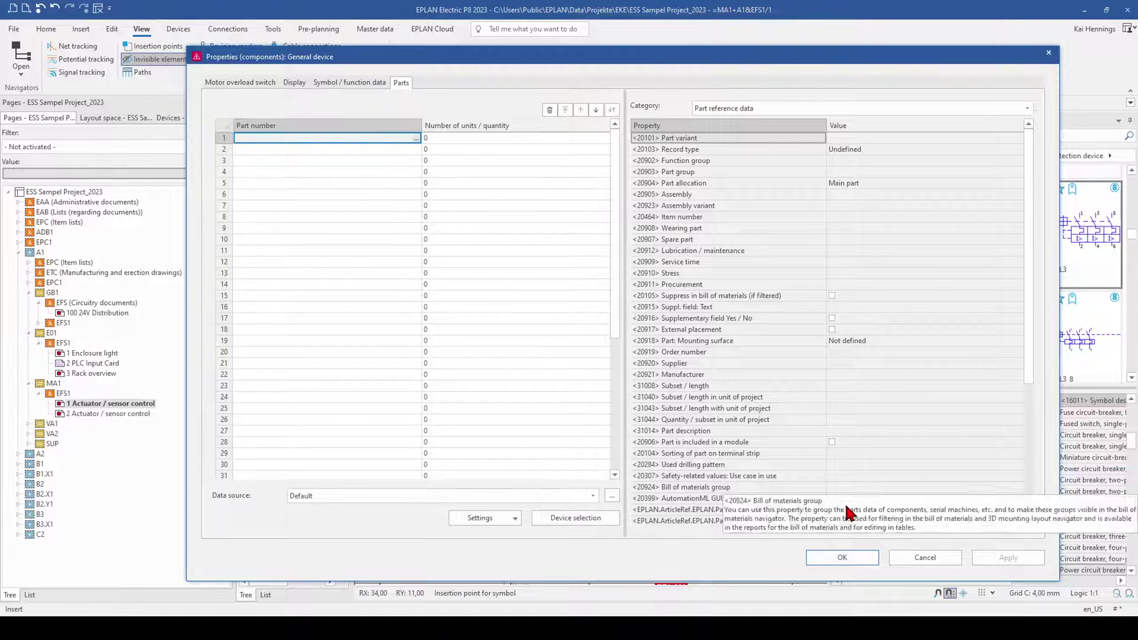
click(947, 561)
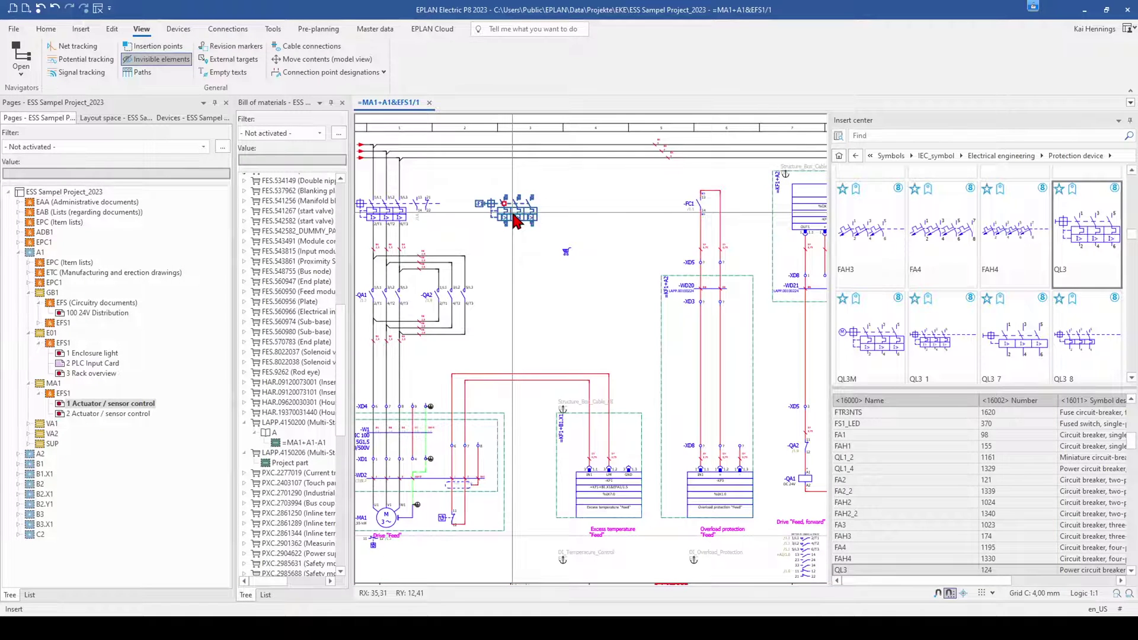
key(Escape)
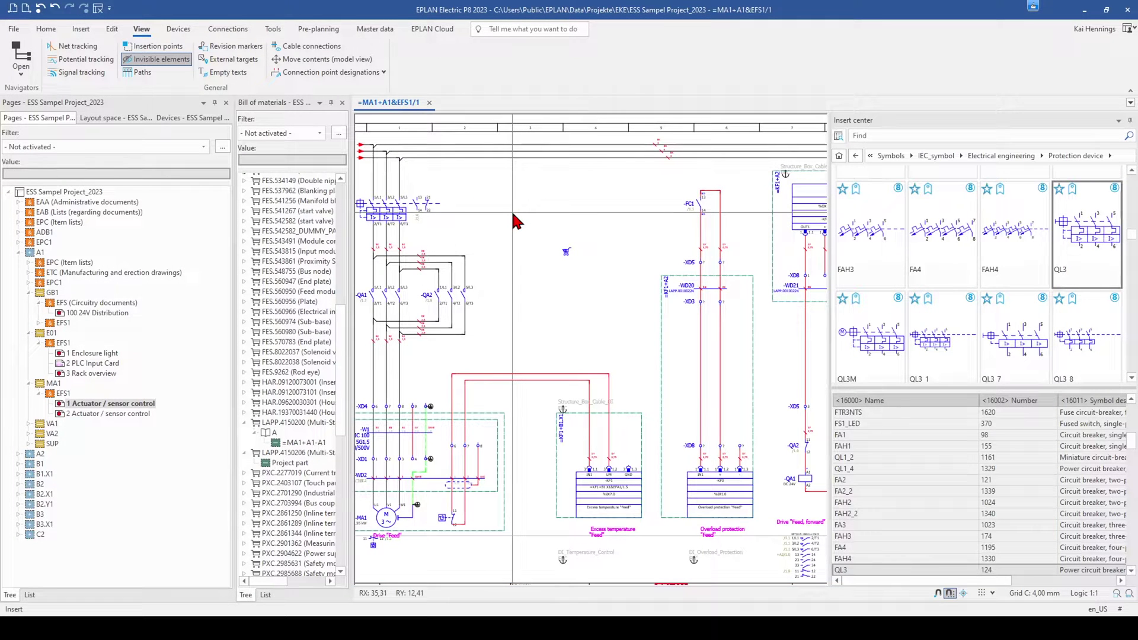
Search Insert center for 'KA' and place device SIE.KAI_TEST on the schematic as -F1.
click(891, 136)
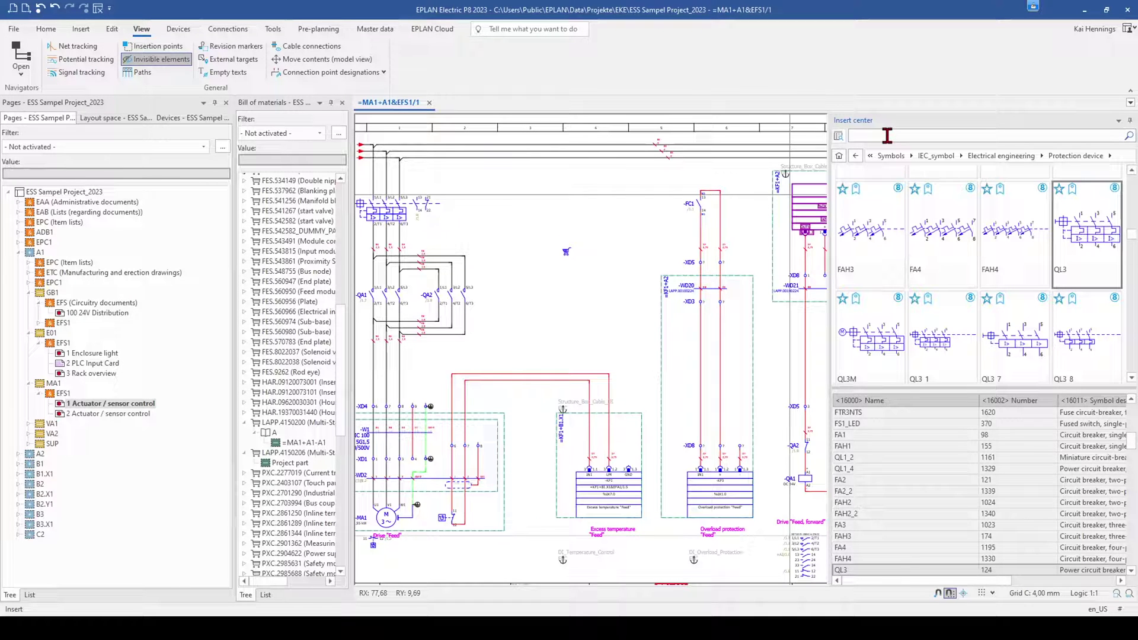
text(KAi)
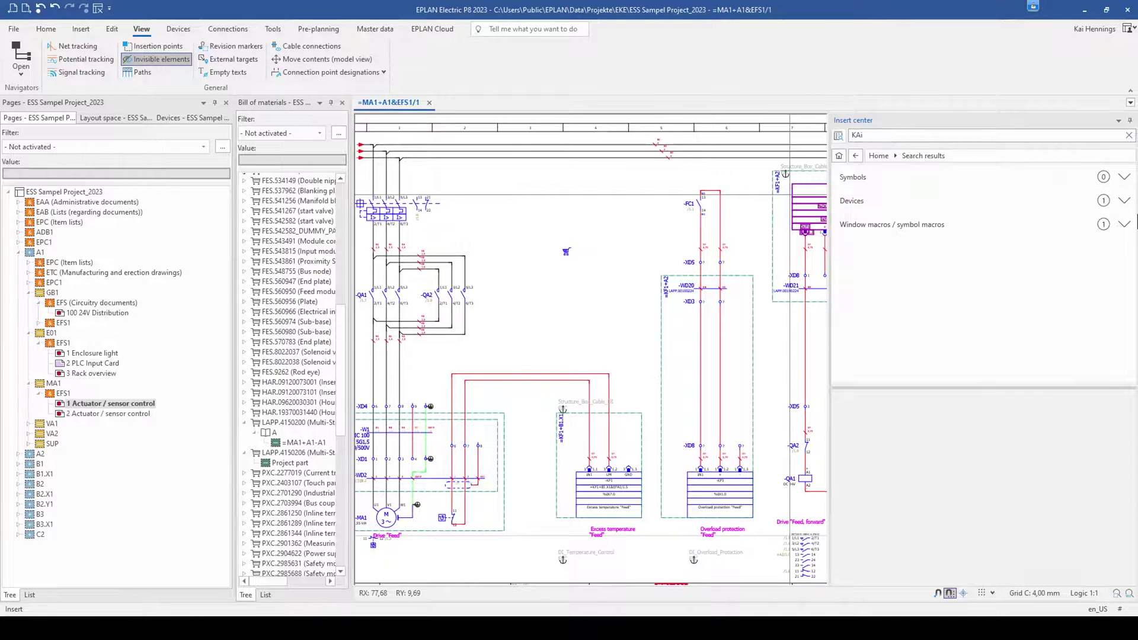
click(1124, 200)
click(867, 271)
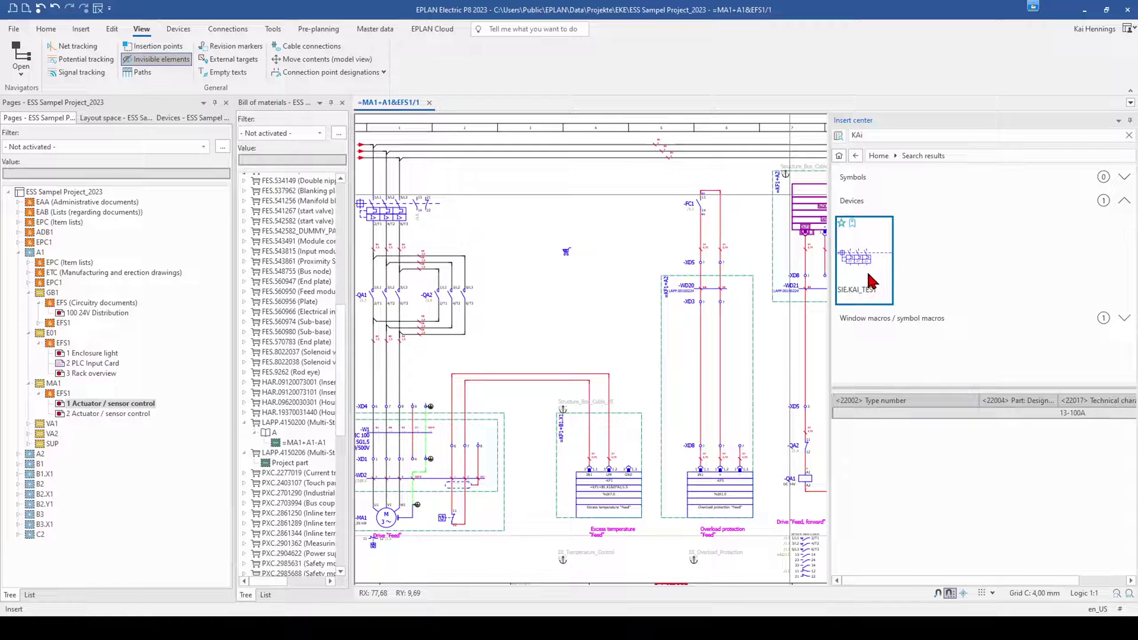
drag(872, 281, 560, 217)
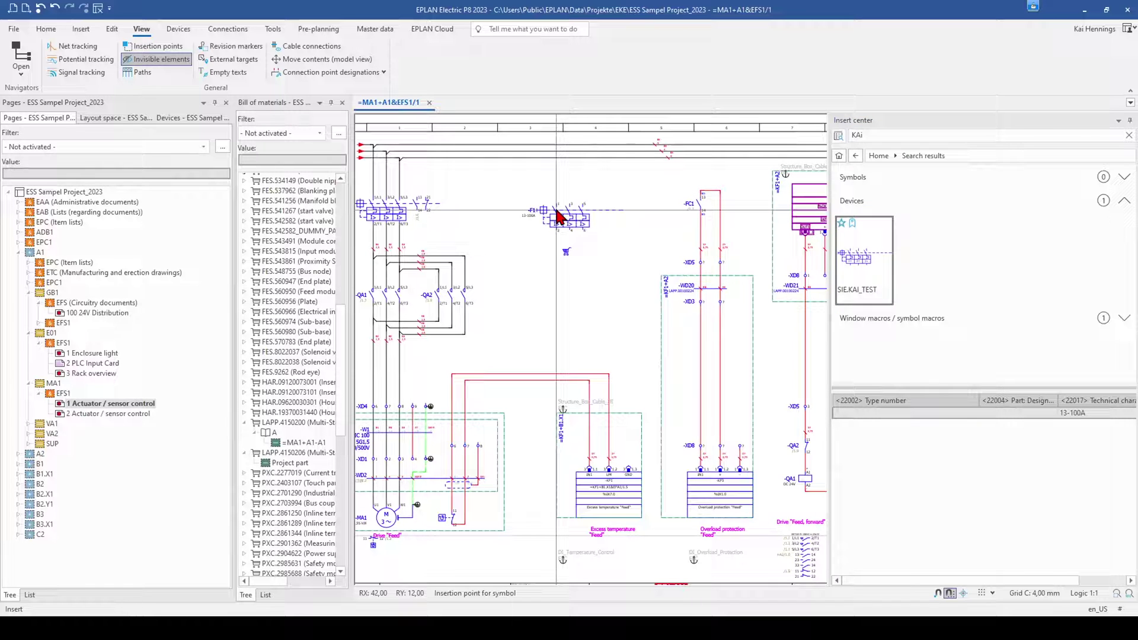
click(557, 212)
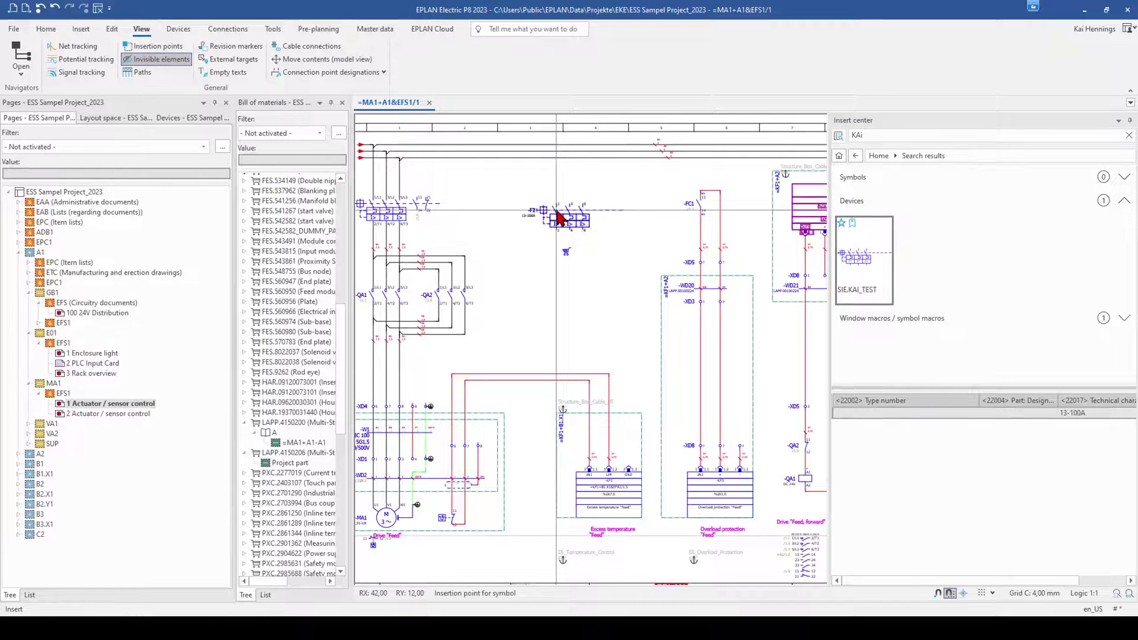
scroll(560, 219, up, 3)
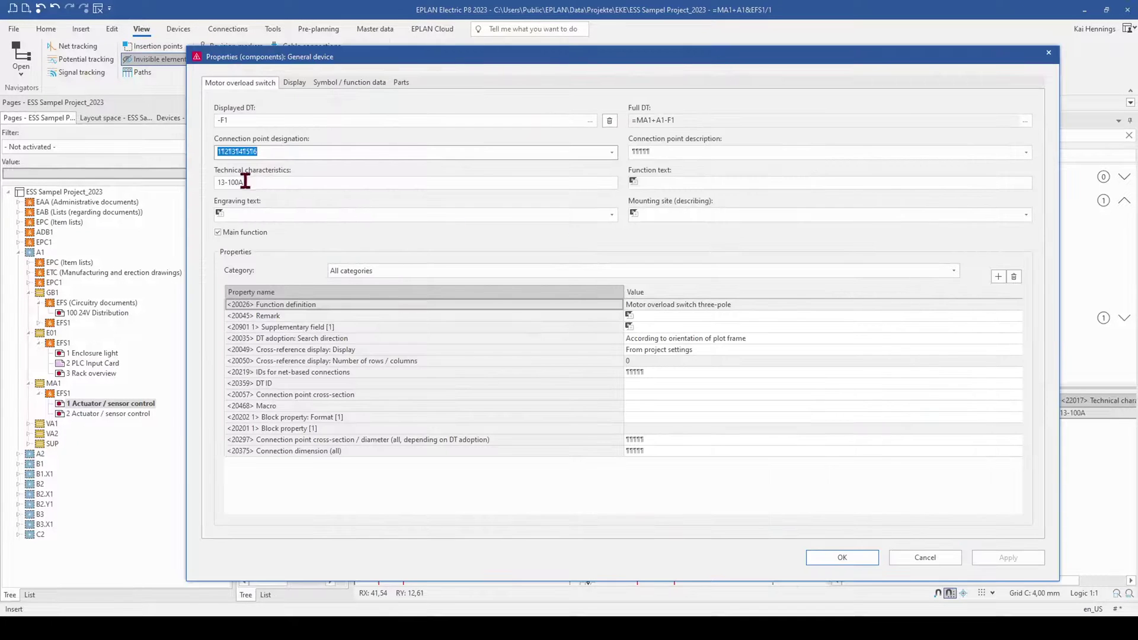
click(400, 83)
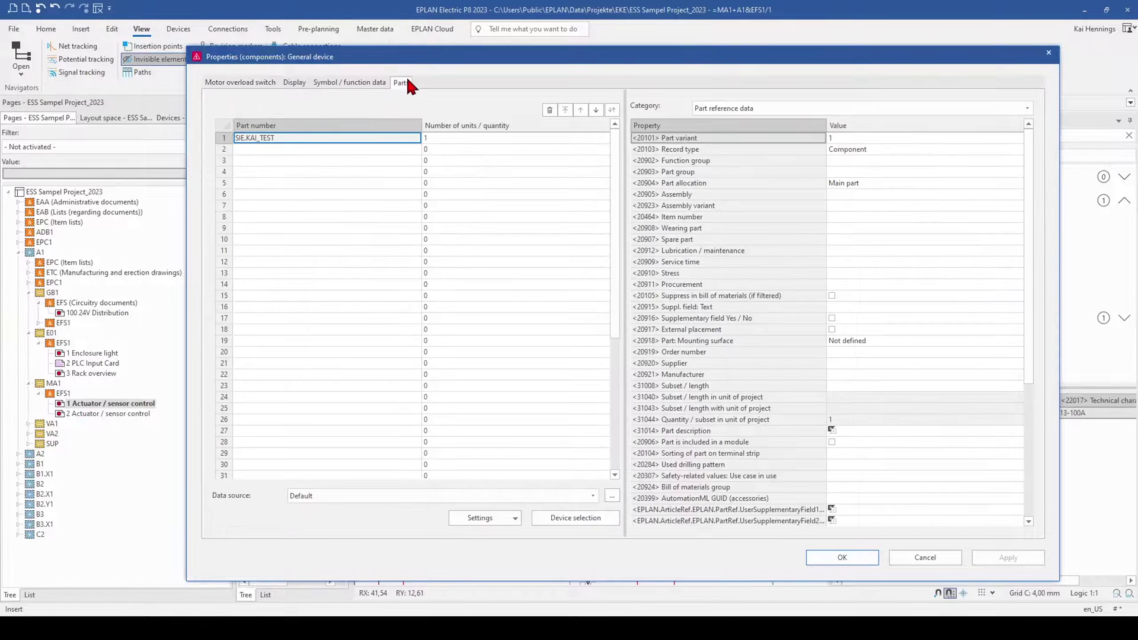
click(925, 560)
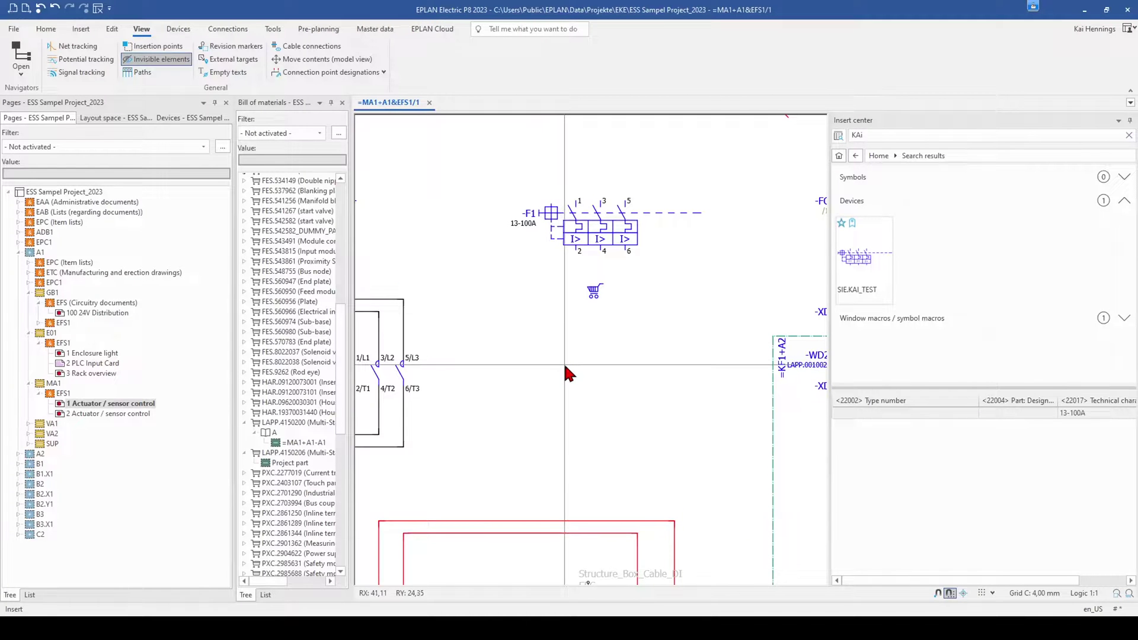
double_click(576, 218)
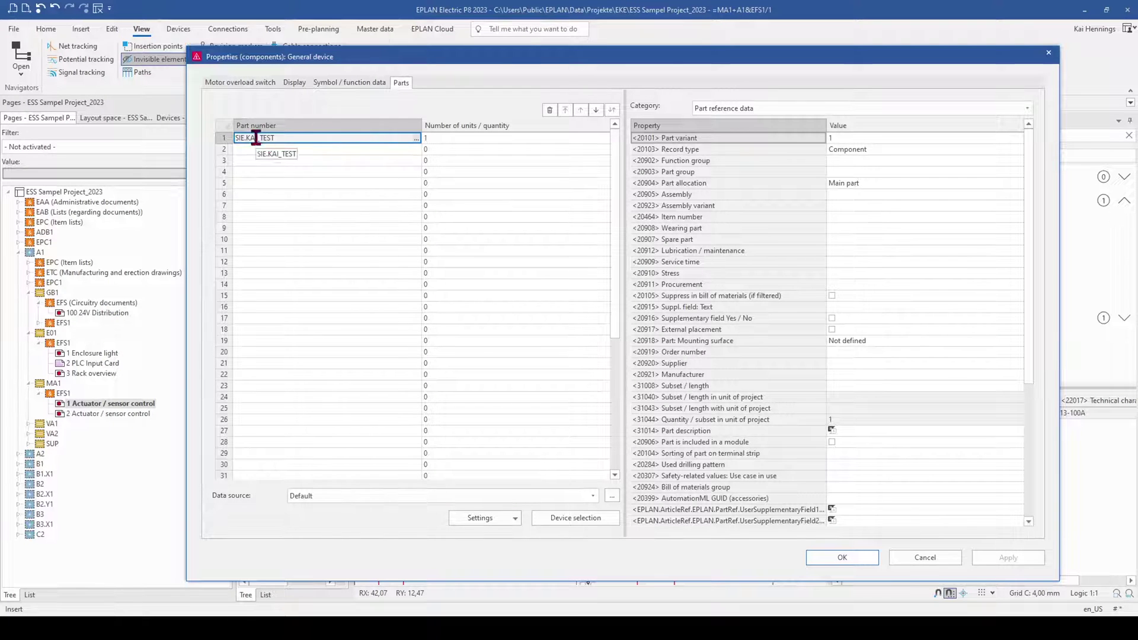
Review SIE.KAI_TEST in Part selection: Record type, ERP number, Type number, Designation 1 and Part group.
click(414, 140)
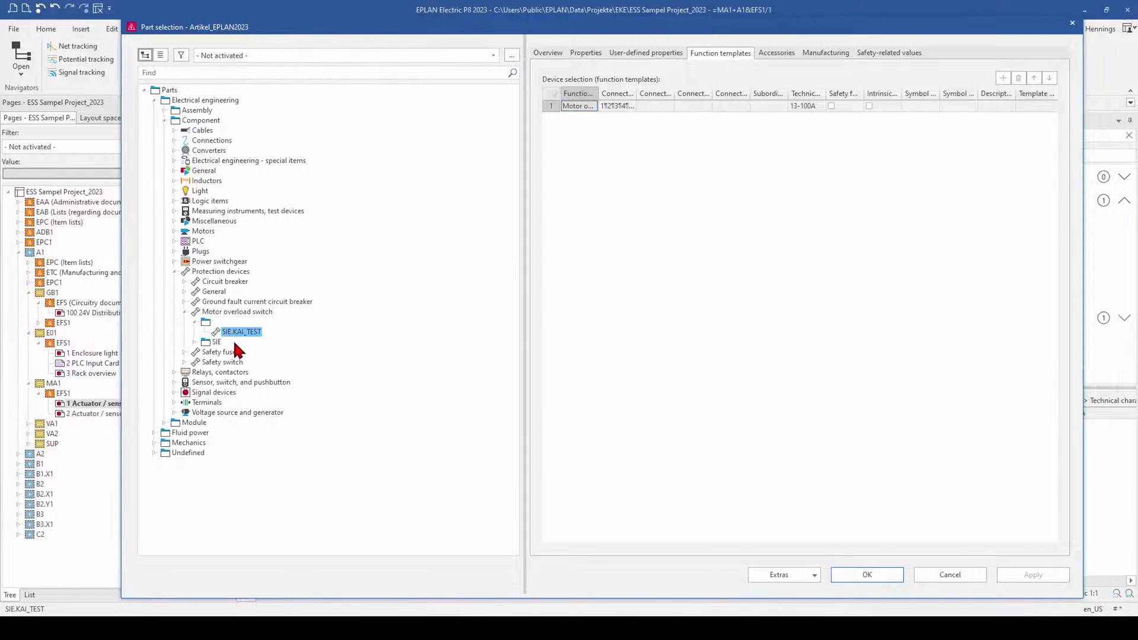
click(585, 53)
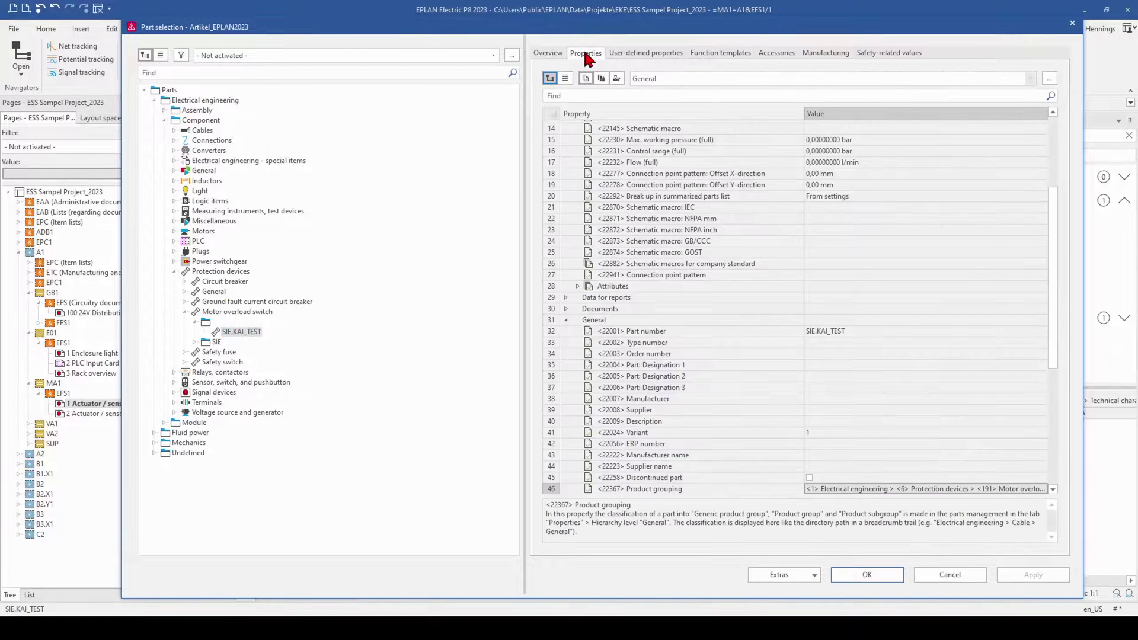
click(662, 185)
scroll(663, 188, up, 4)
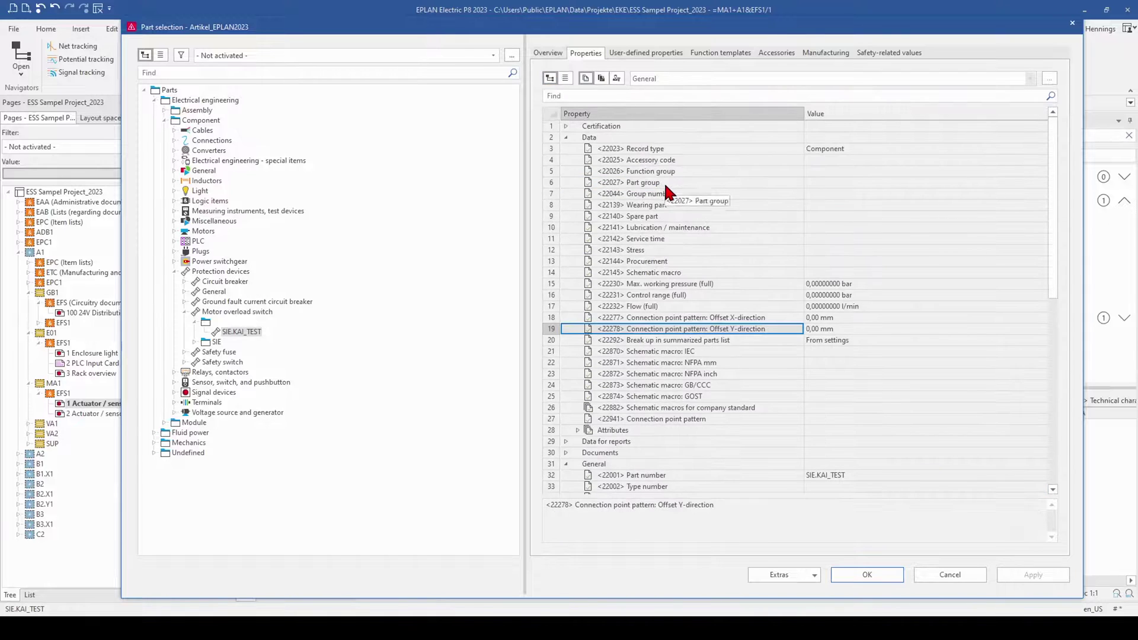
click(776, 148)
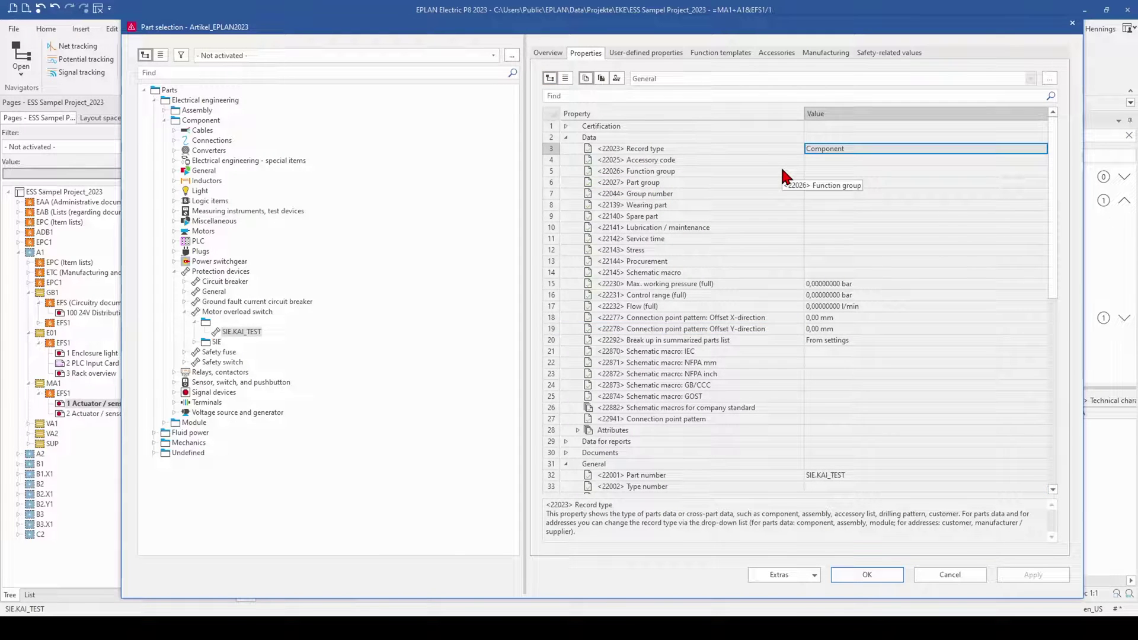
click(548, 54)
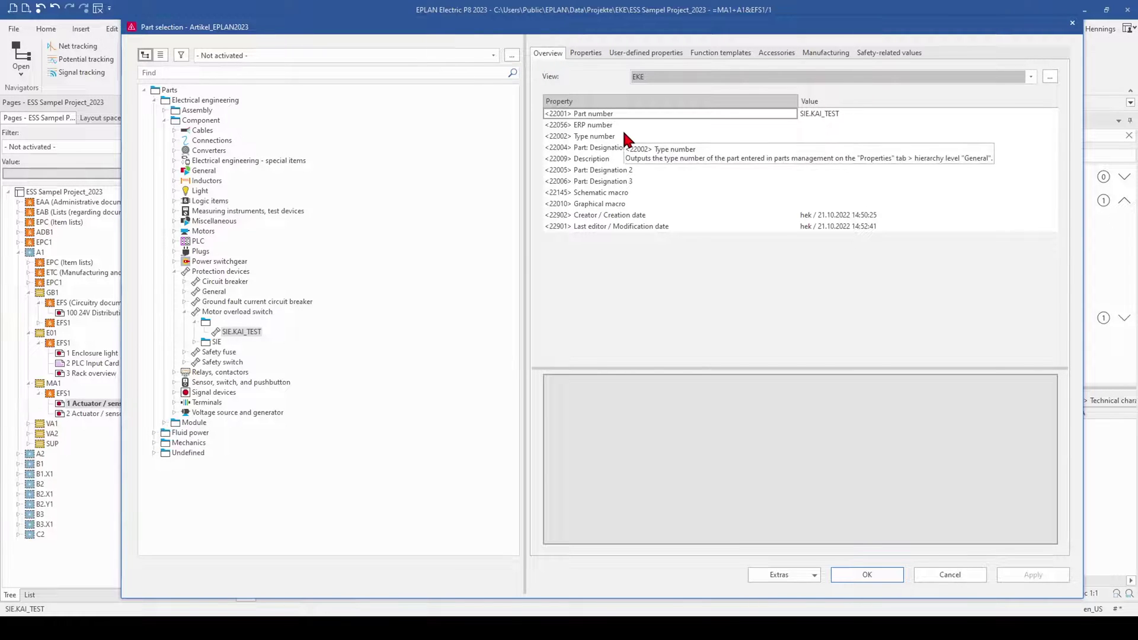
click(811, 124)
click(808, 138)
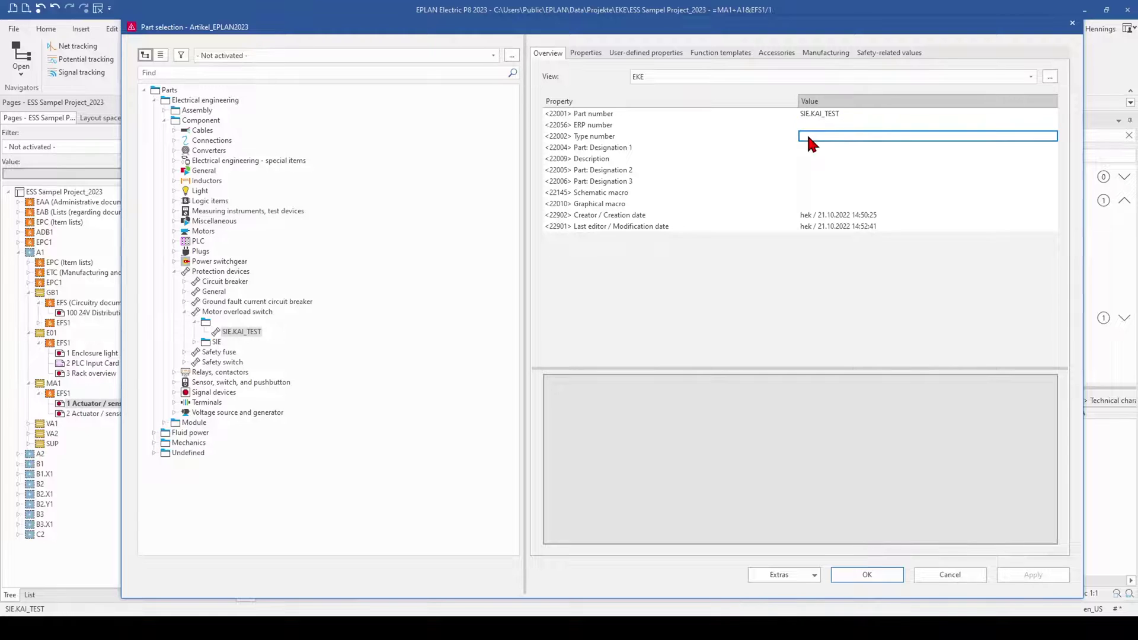
click(808, 148)
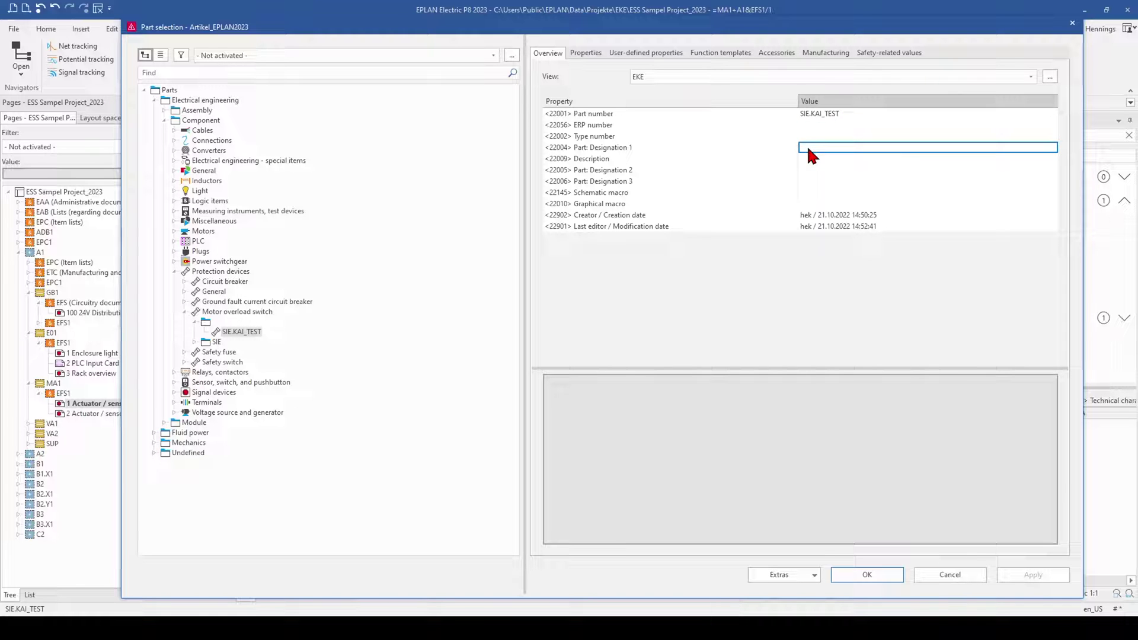
click(586, 53)
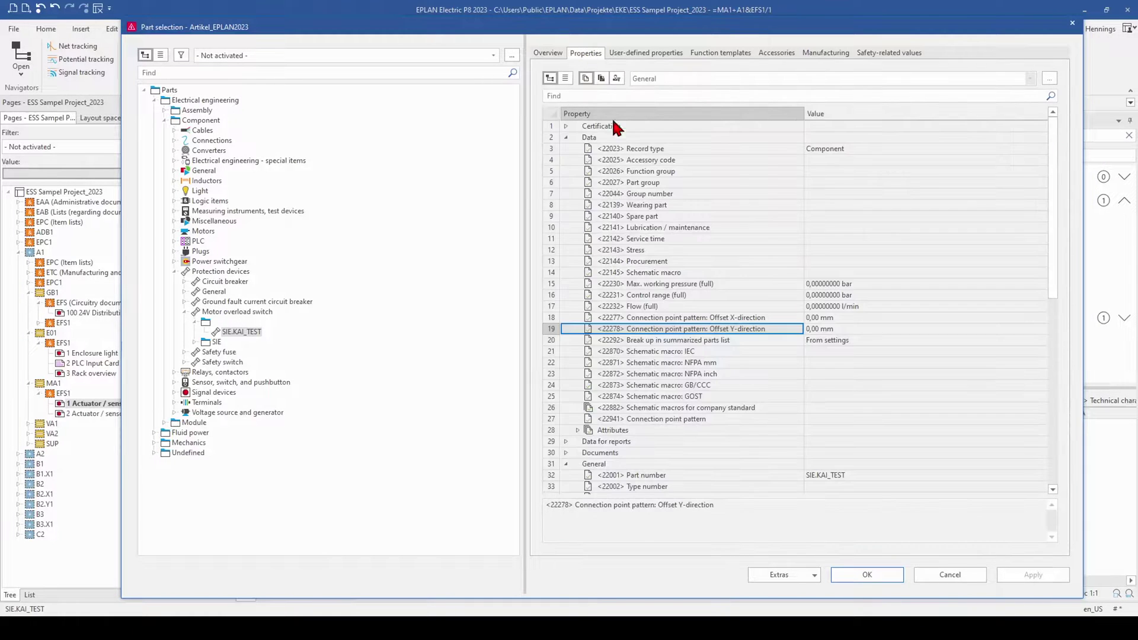
click(846, 182)
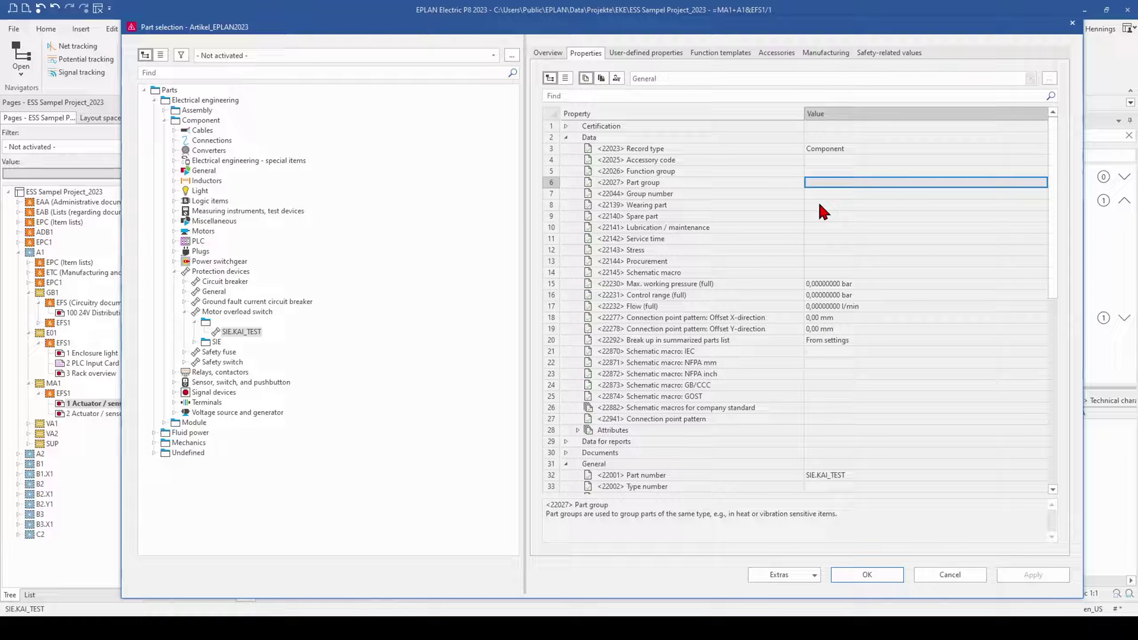
Enable 'Modification allowed during selection' under User > Management > Parts settings and apply it.
click(1072, 23)
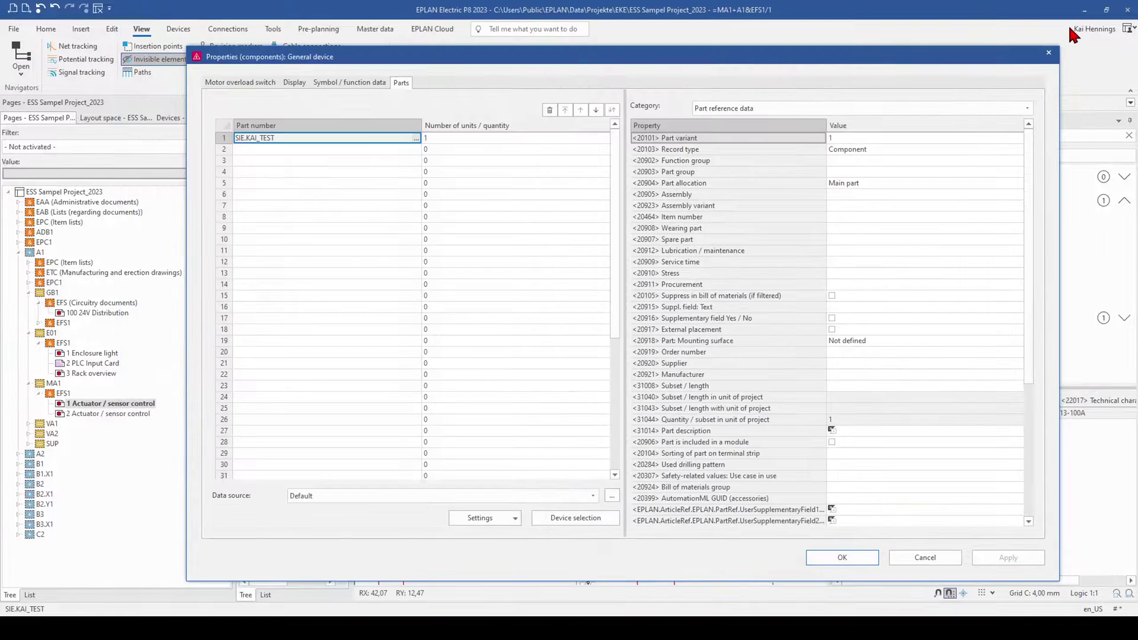
click(1048, 53)
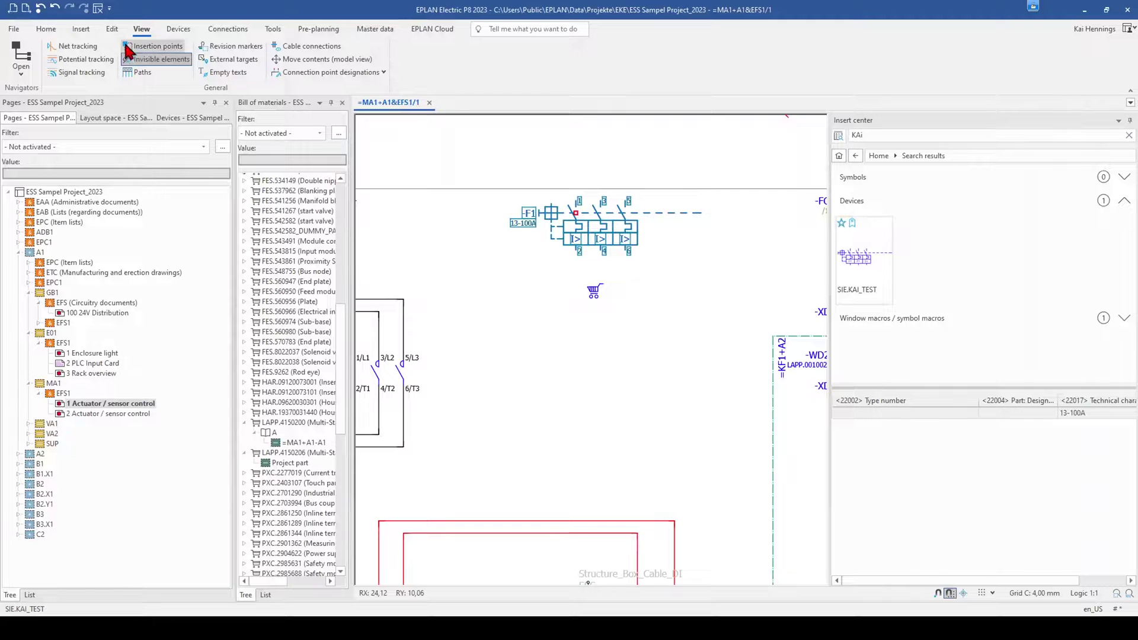
click(14, 29)
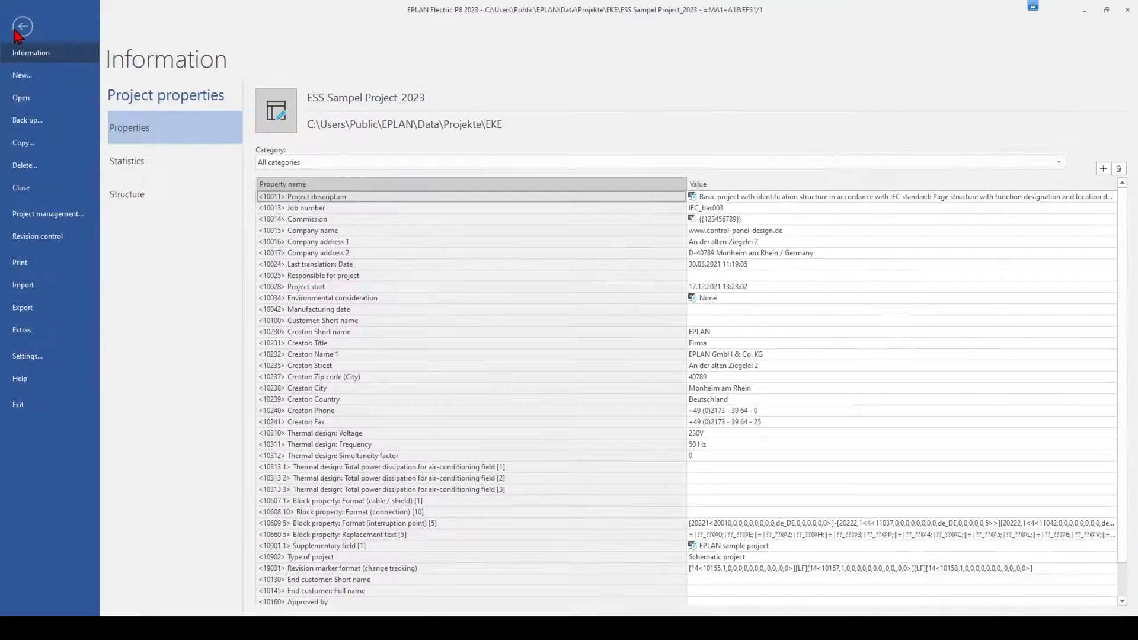
click(30, 358)
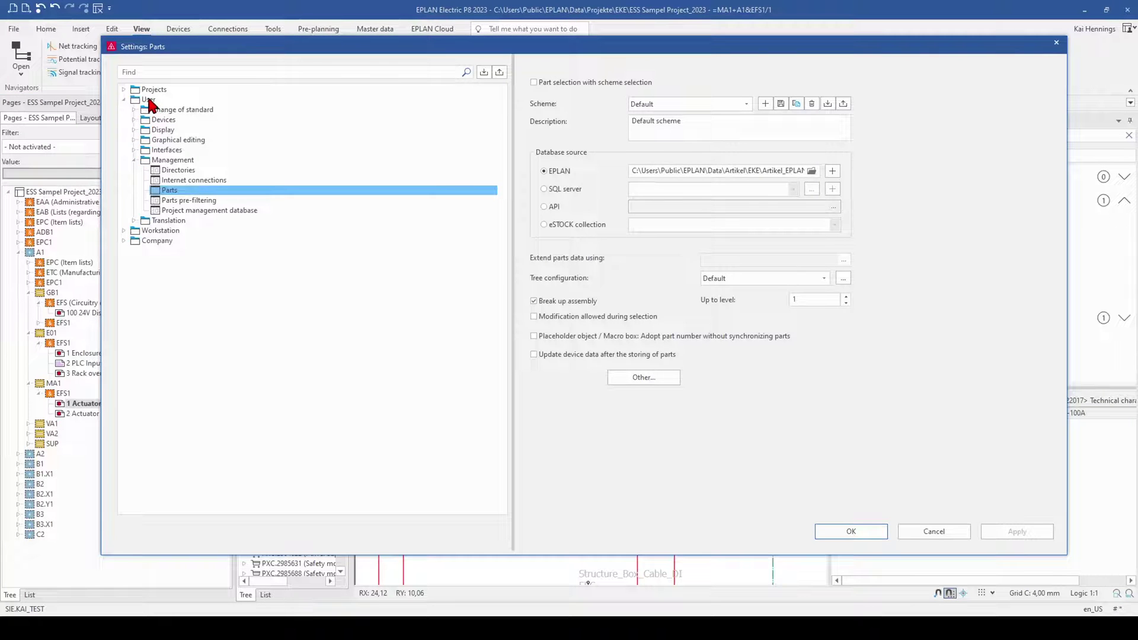
click(144, 99)
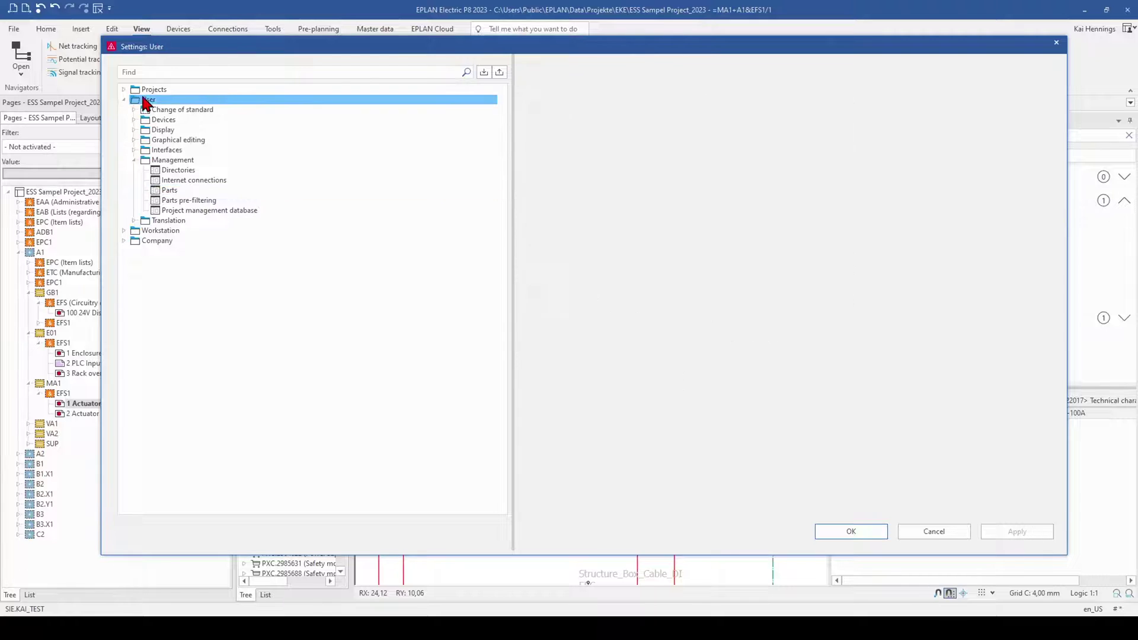
click(174, 160)
click(171, 190)
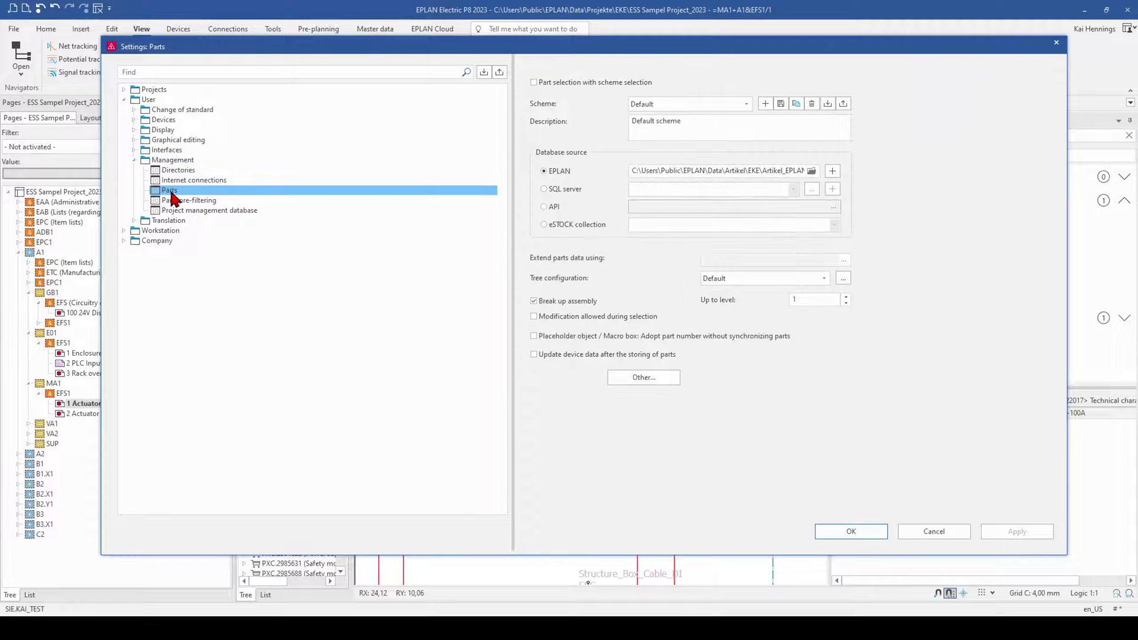
click(534, 317)
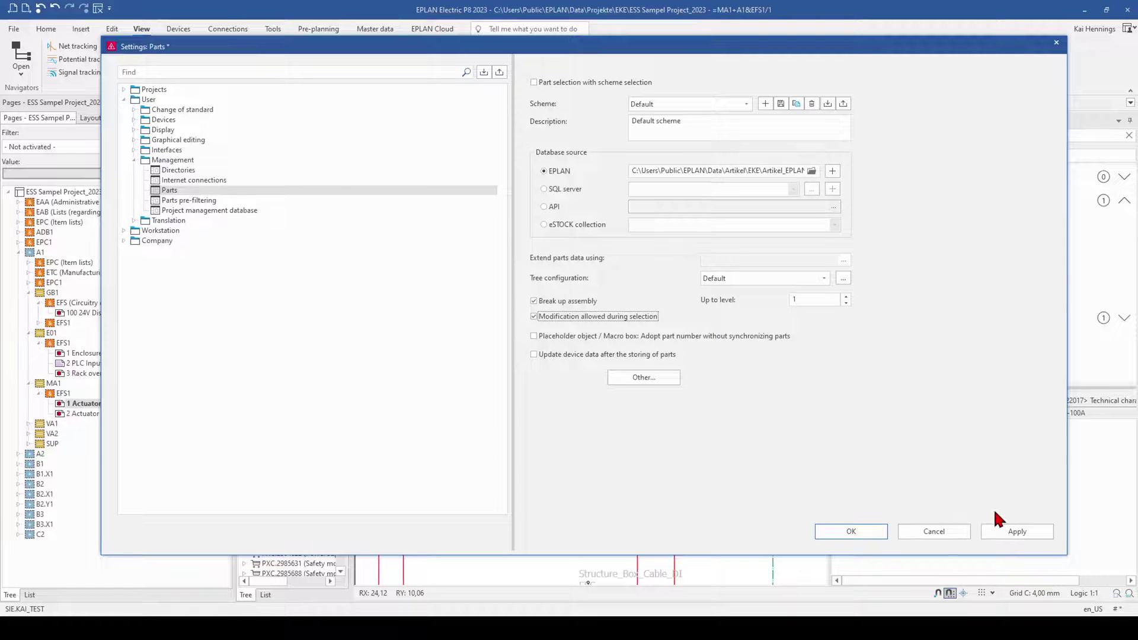
click(1008, 530)
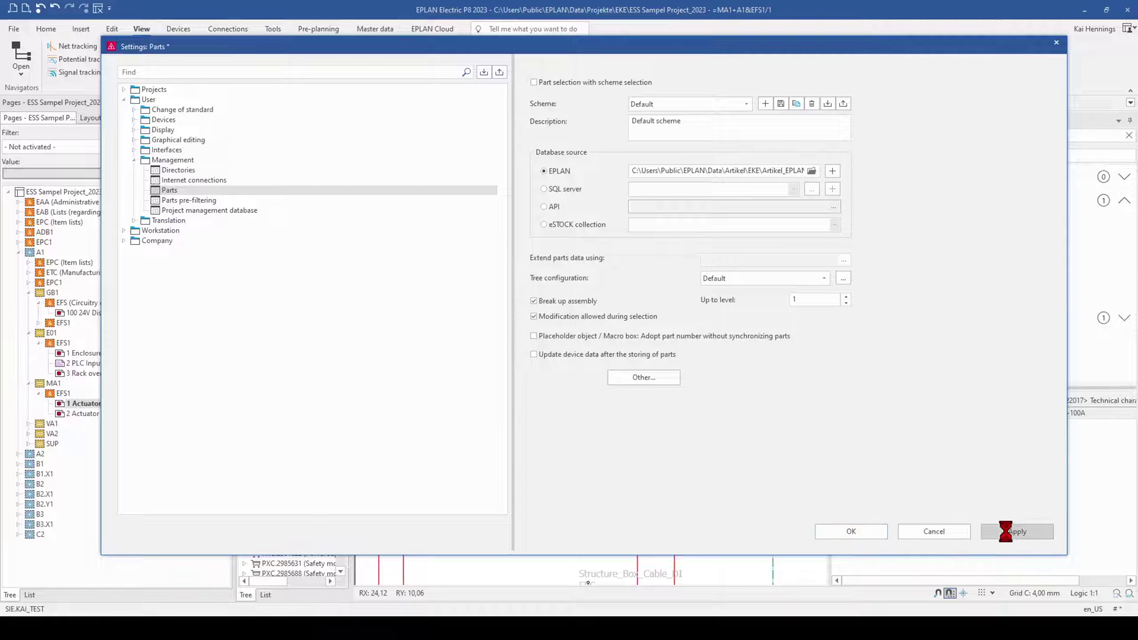
click(850, 531)
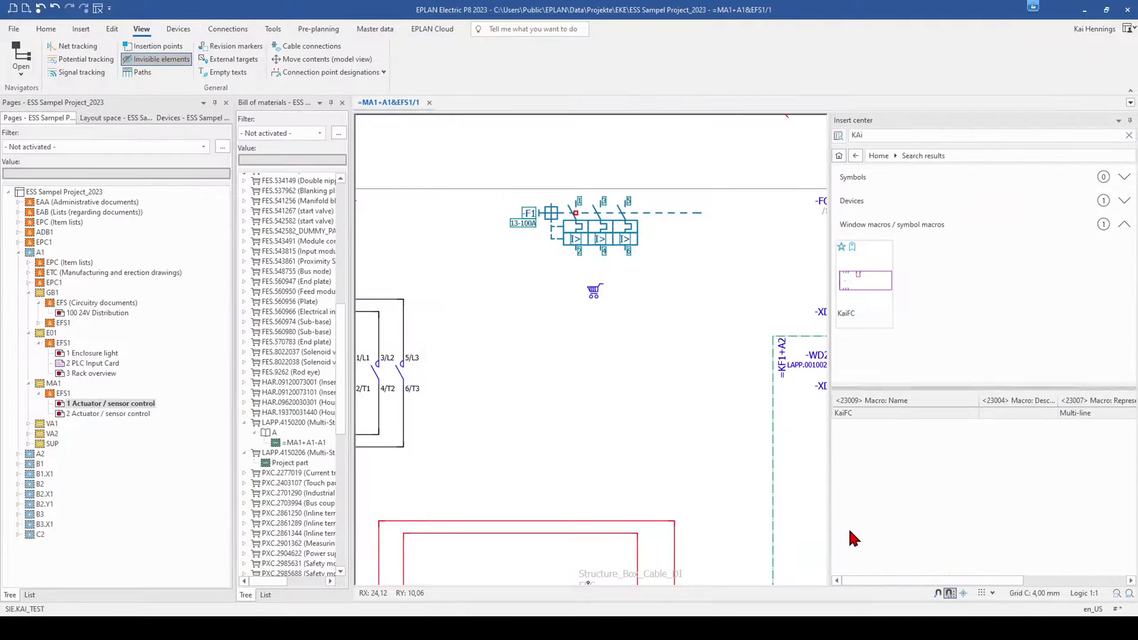
Enter KAI_TEST as the type number of F1's part SIE.KAI_TEST, apply it and update the project.
double_click(587, 211)
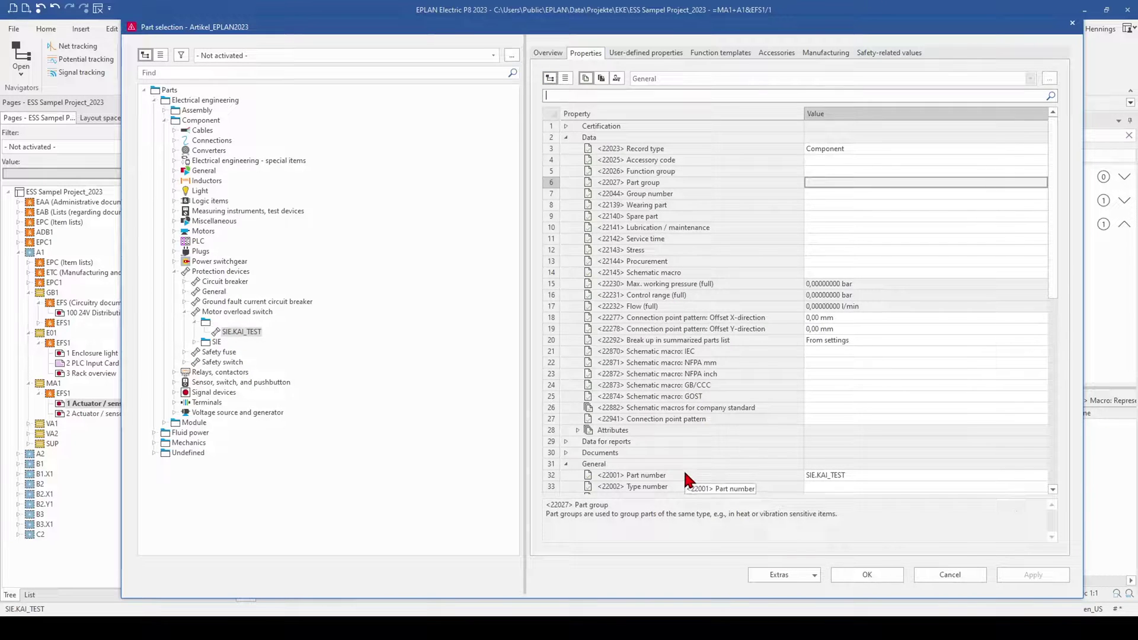
click(683, 475)
scroll(686, 477, down, 3)
click(853, 386)
drag(856, 385, 818, 386)
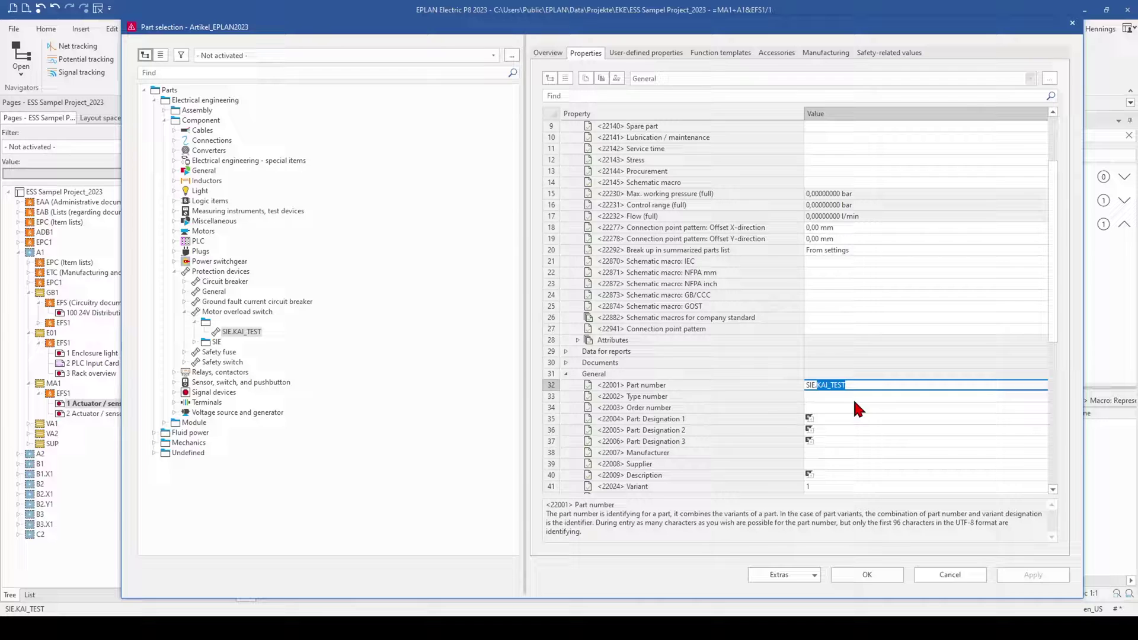
click(827, 396)
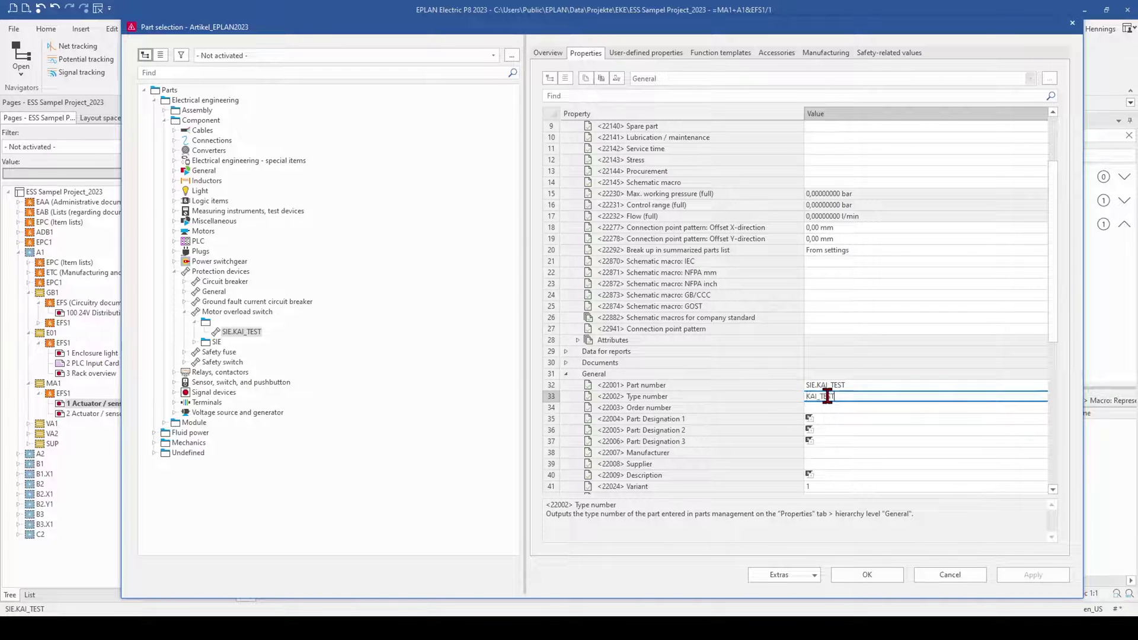
click(710, 396)
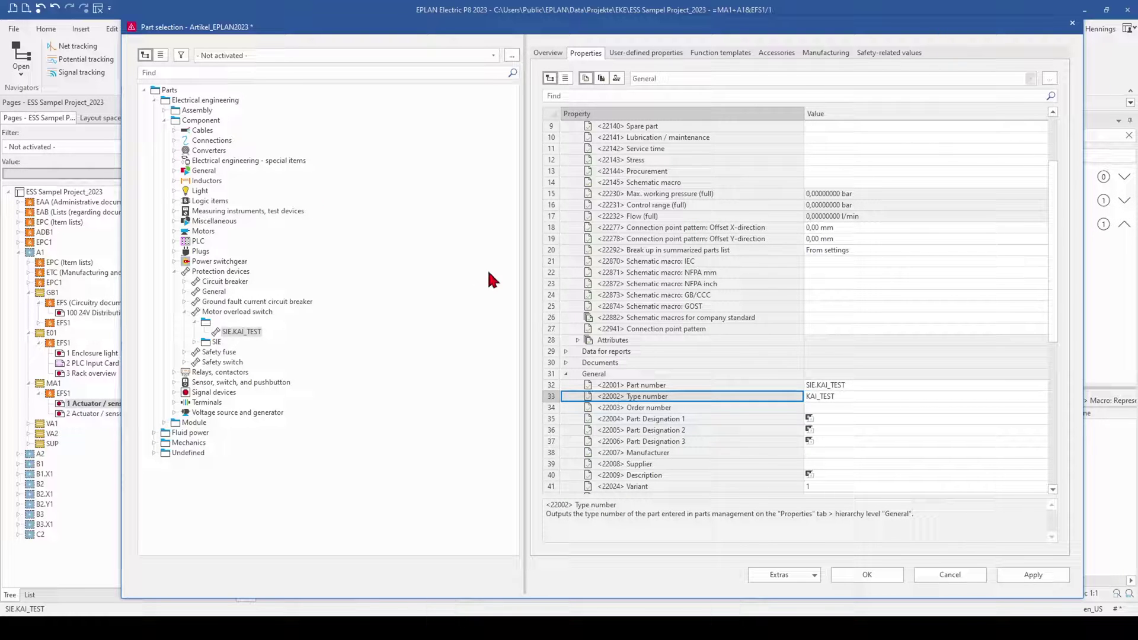
click(1018, 573)
click(882, 575)
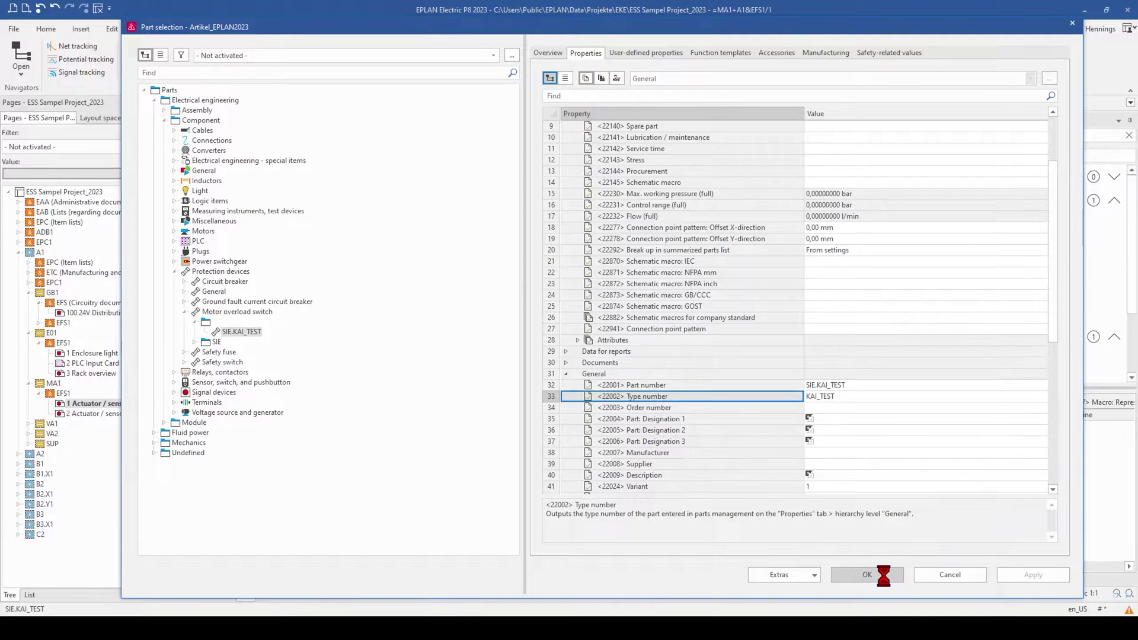
click(633, 323)
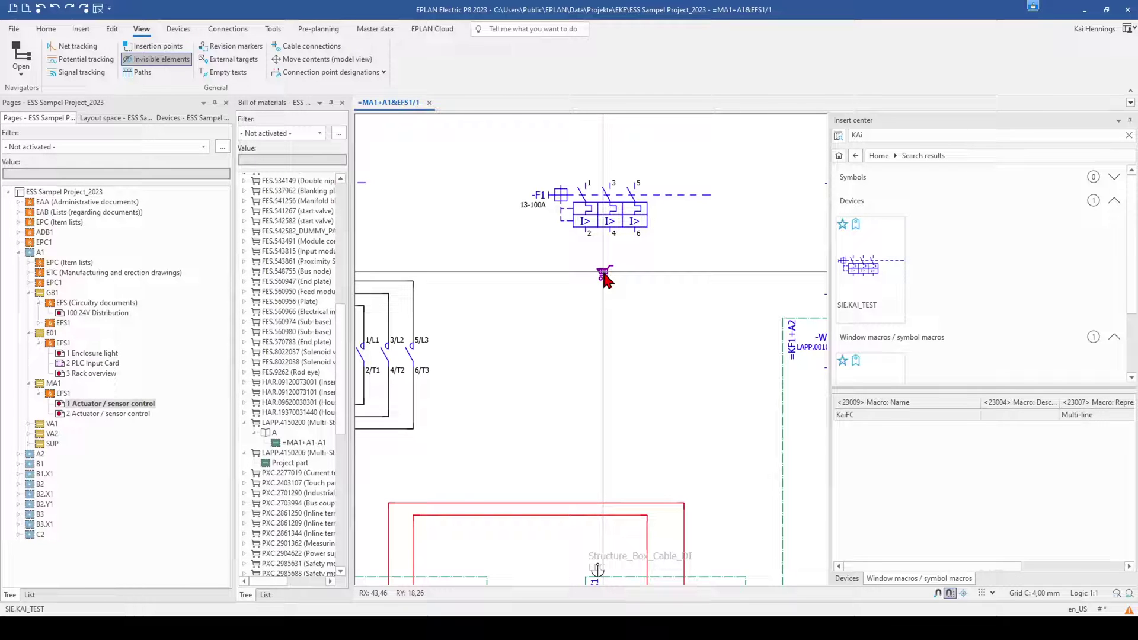
Open the properties of the part definition point holding LAPP.4150200.
double_click(604, 275)
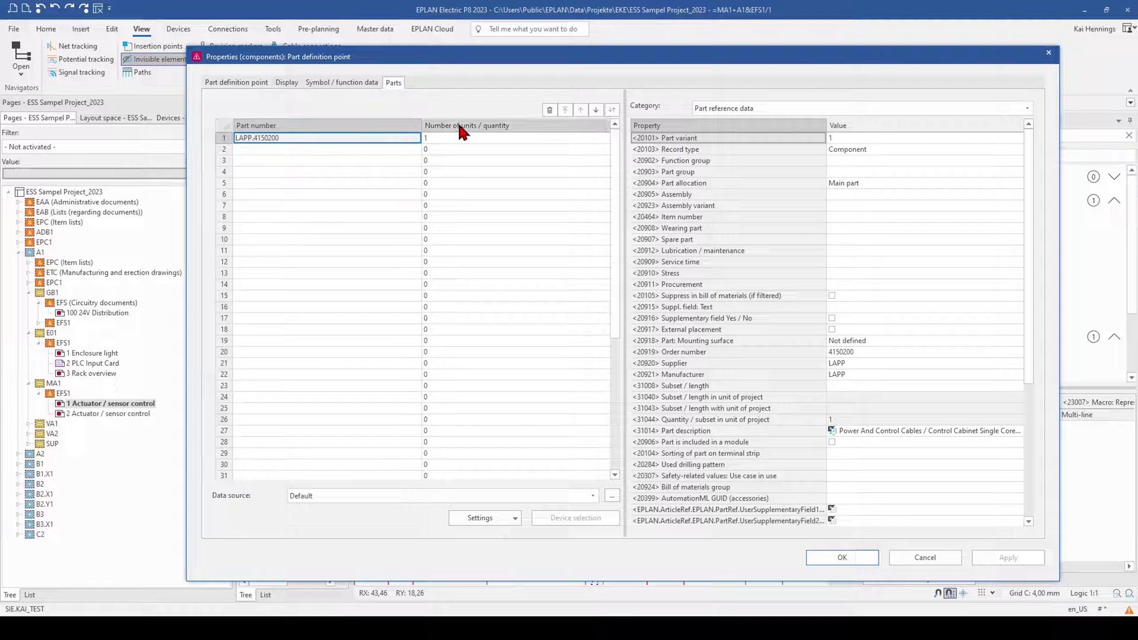
Bring up Configure representation for the part definition point's Parts table columns.
right_click(461, 131)
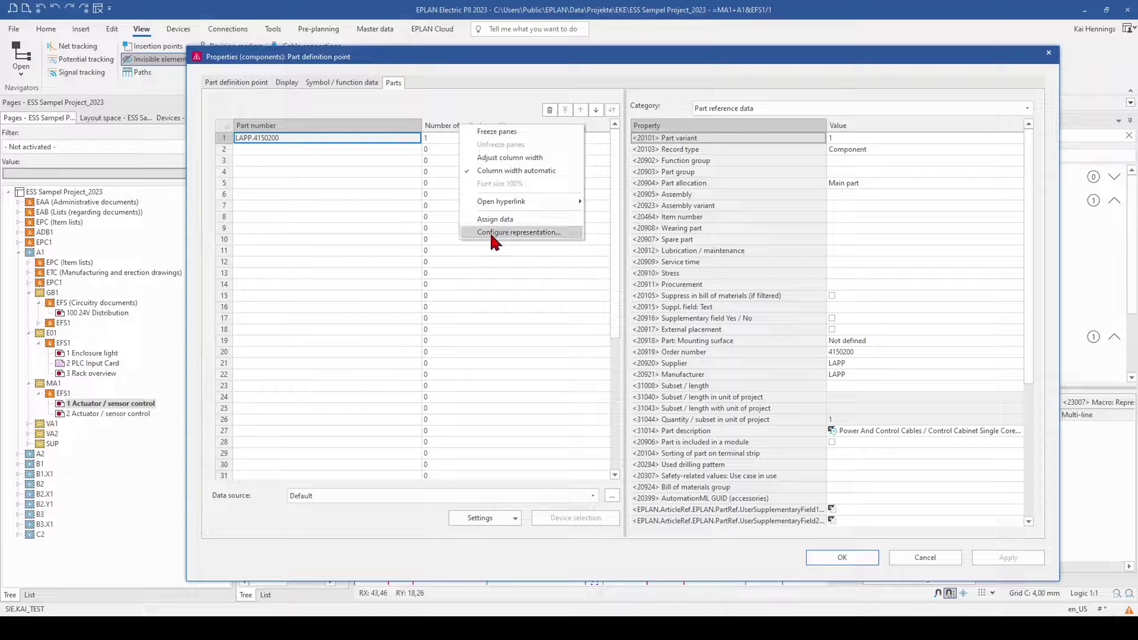
click(491, 234)
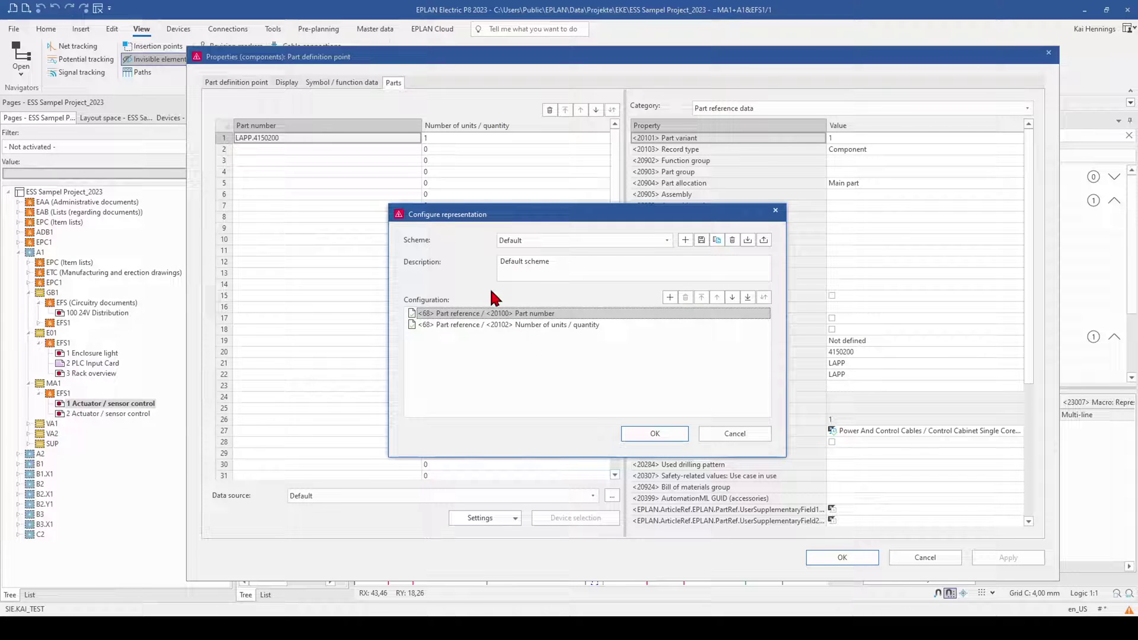
Create a column scheme named MyScheme as a copy of the Default scheme.
click(719, 239)
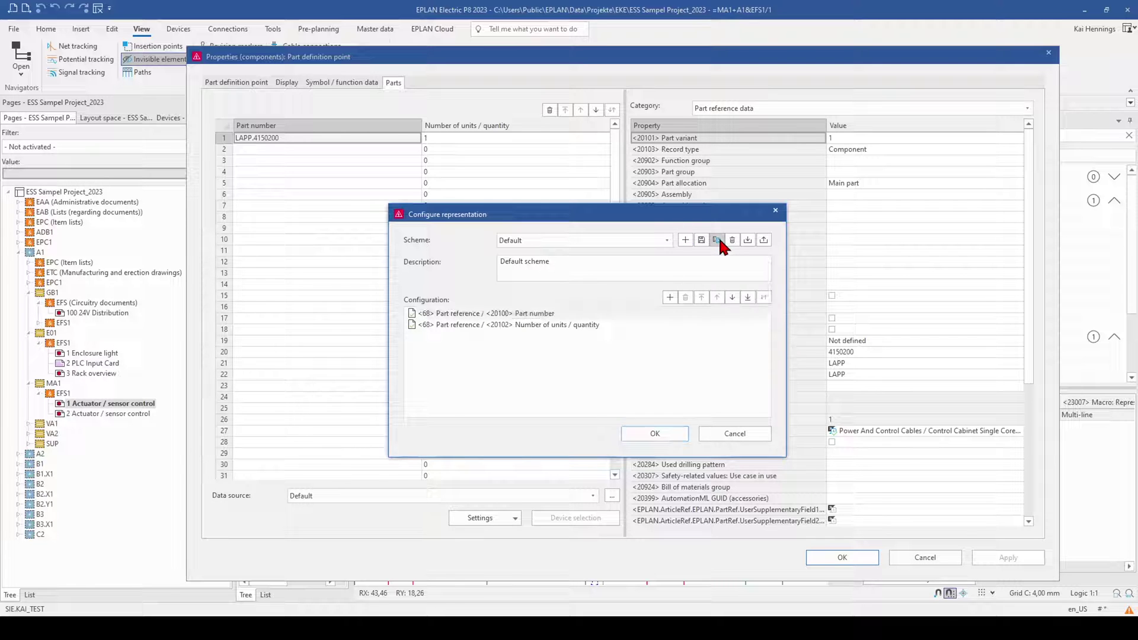
text(MyScheme)
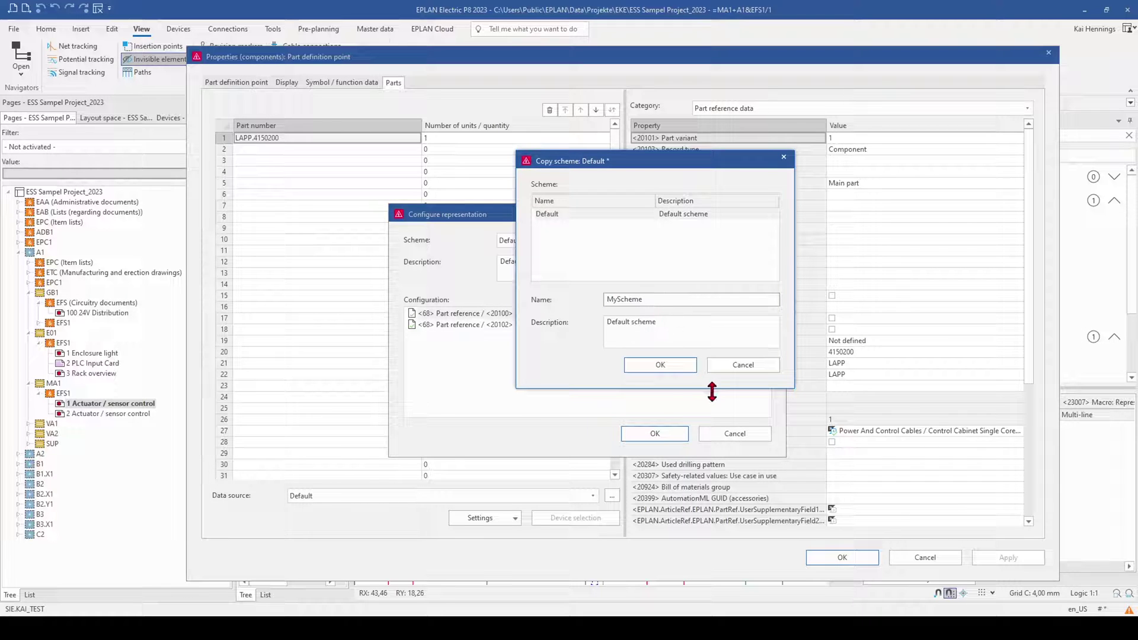
click(661, 364)
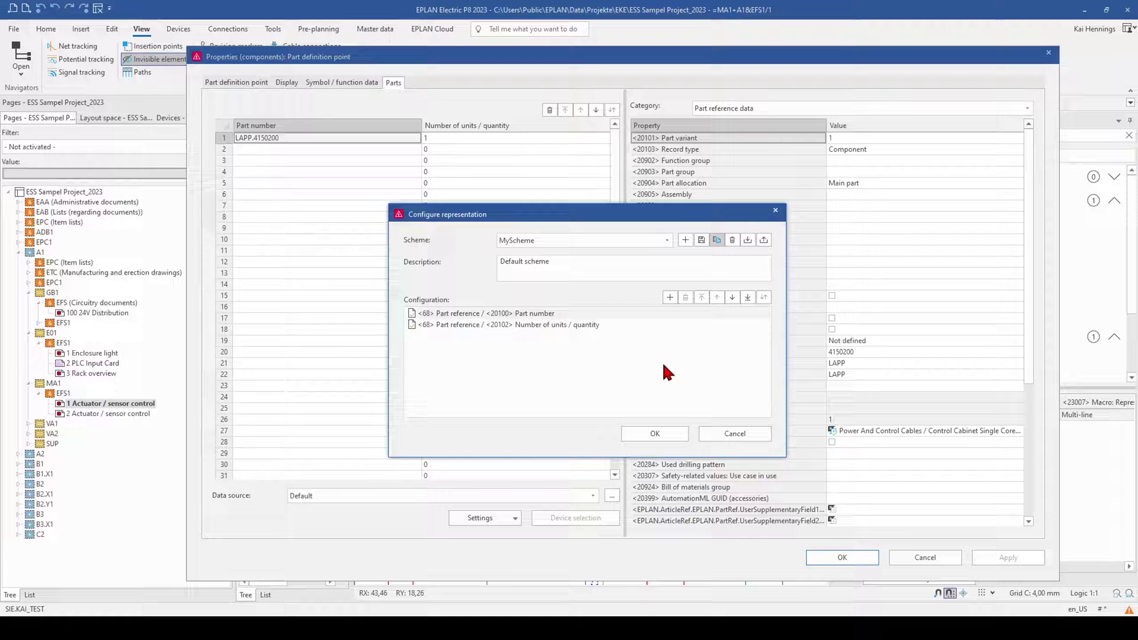
Add the Suppress in bill of materials column to MyScheme, save the scheme and apply it.
click(669, 297)
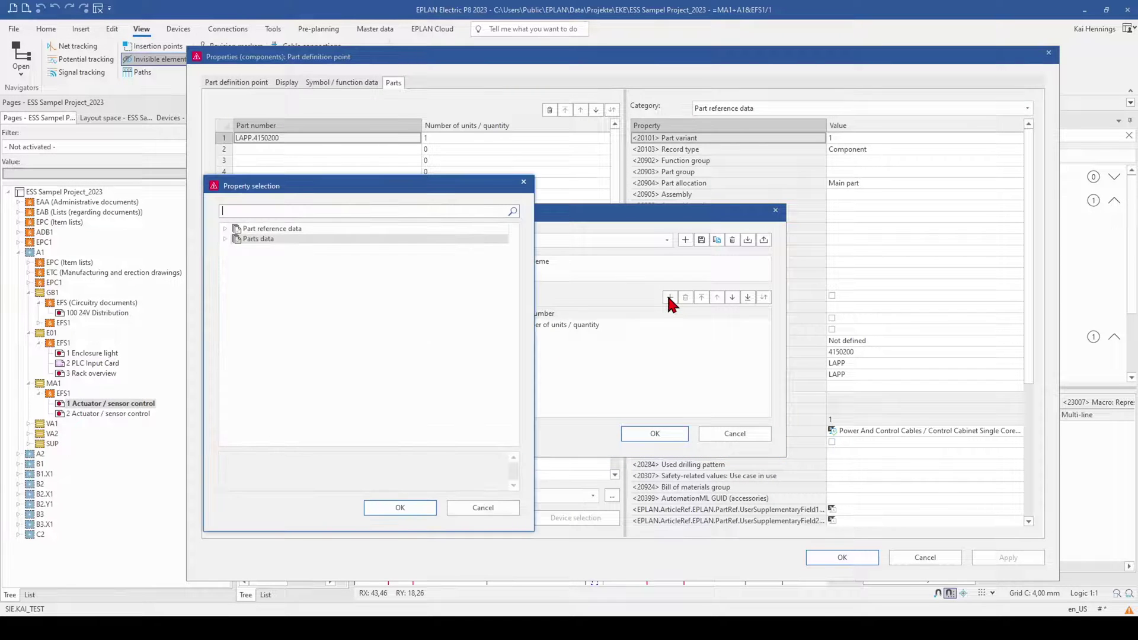
click(226, 239)
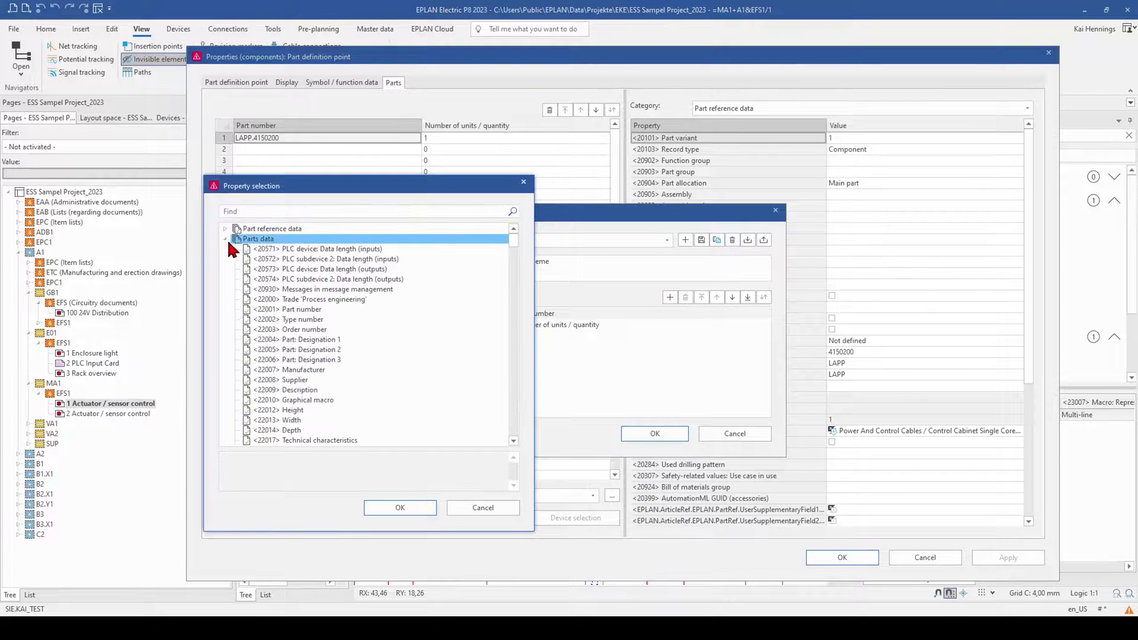
click(326, 210)
text(sup)
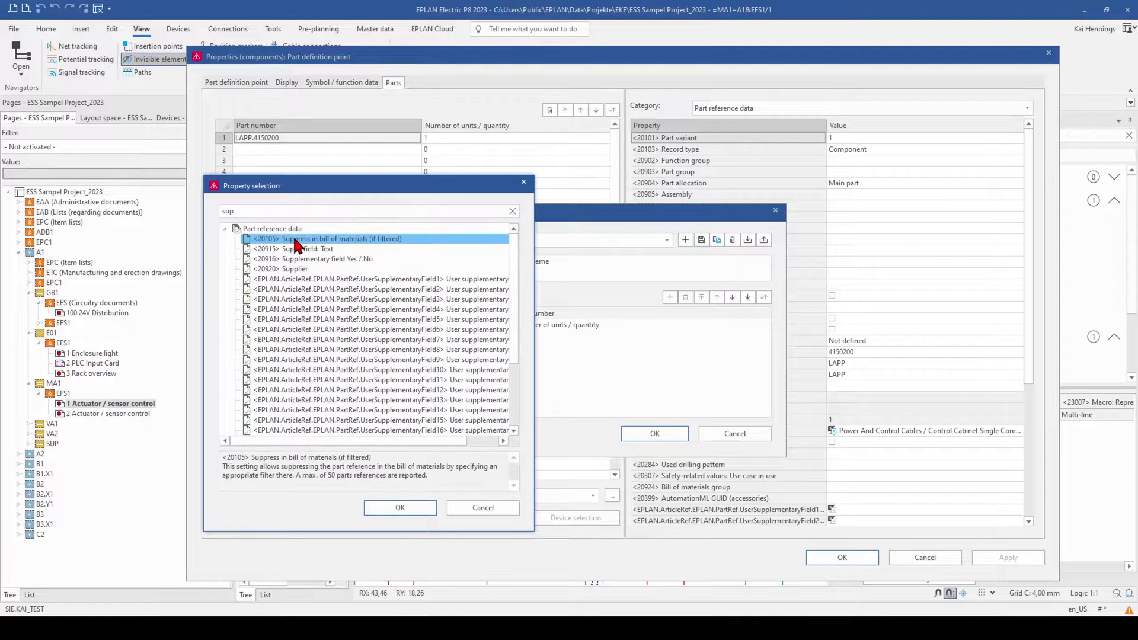
click(399, 508)
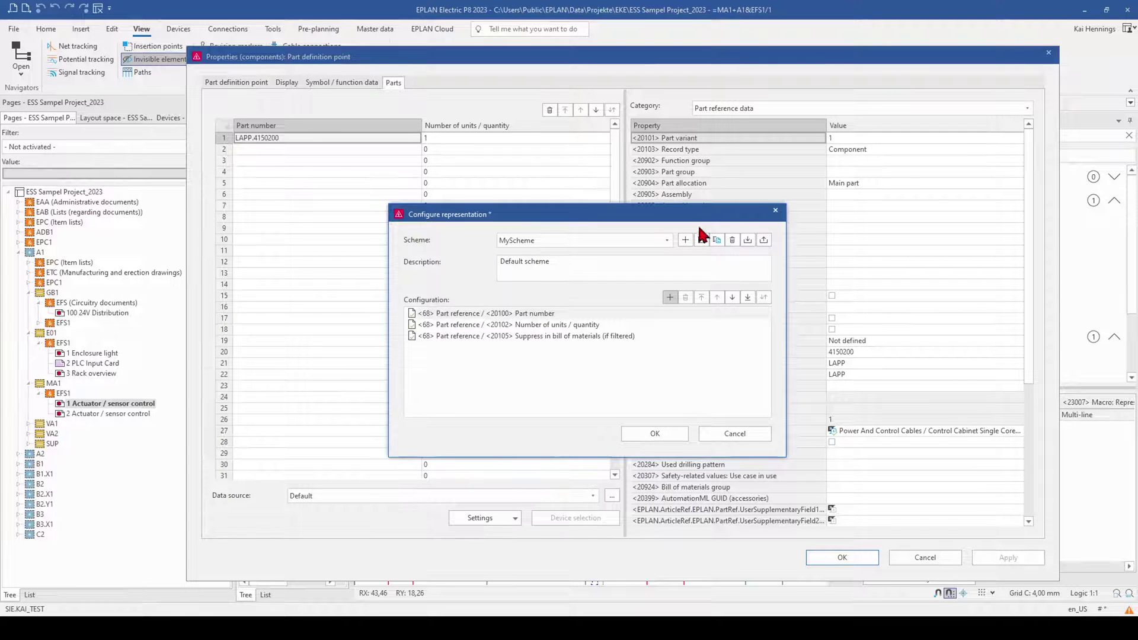
click(701, 239)
click(654, 433)
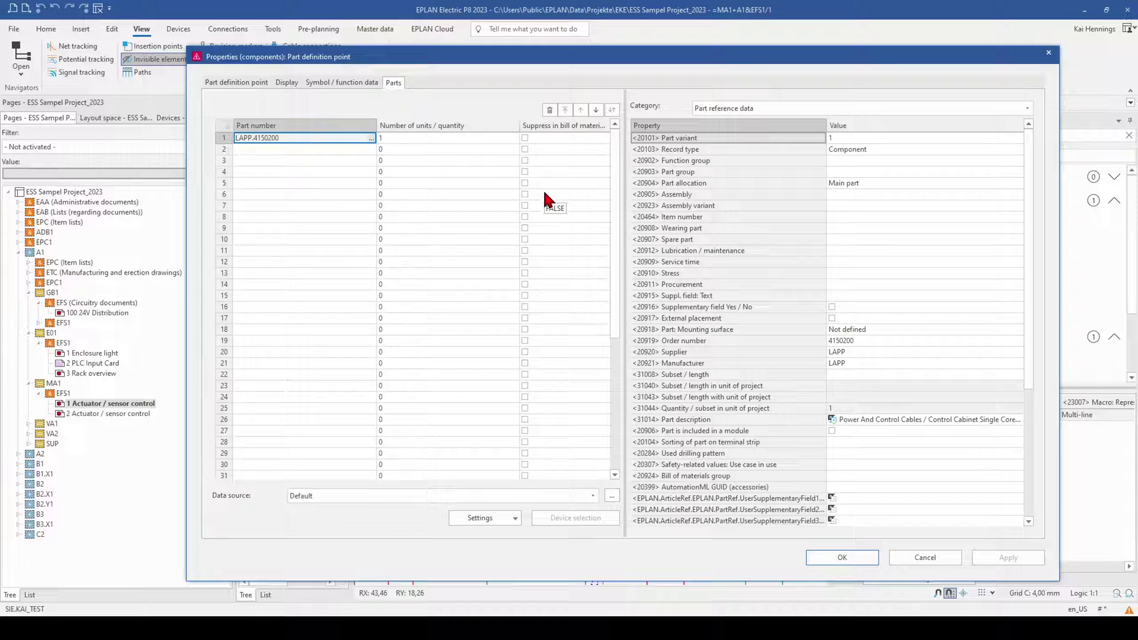
Tick Suppress in bill of materials for LAPP.4150200, apply, and close the Properties dialog.
click(524, 137)
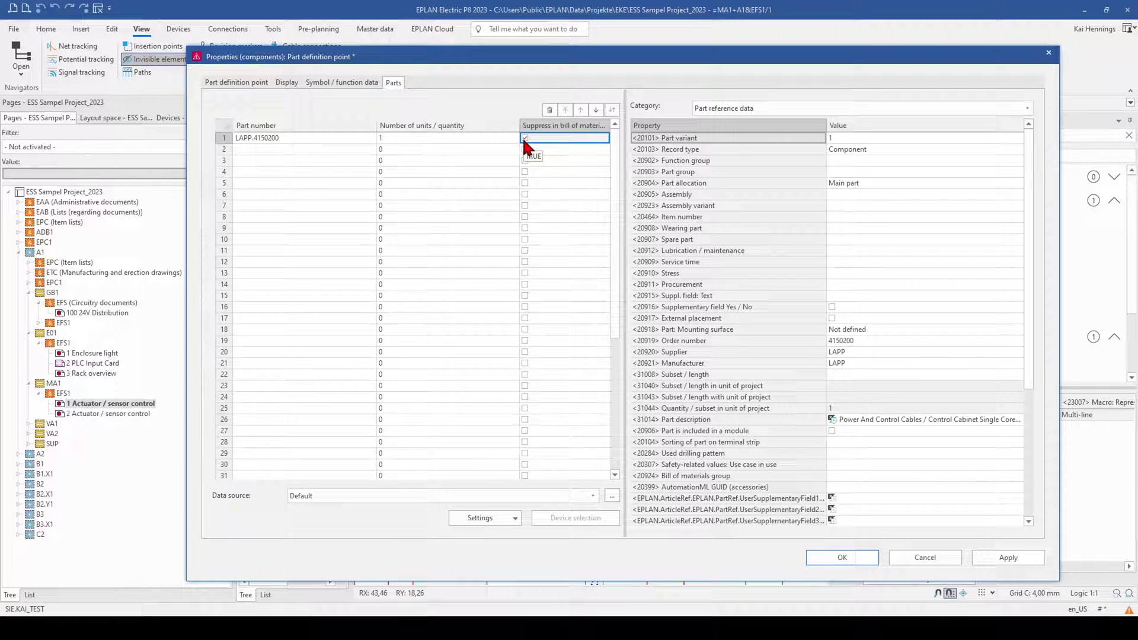
click(1008, 557)
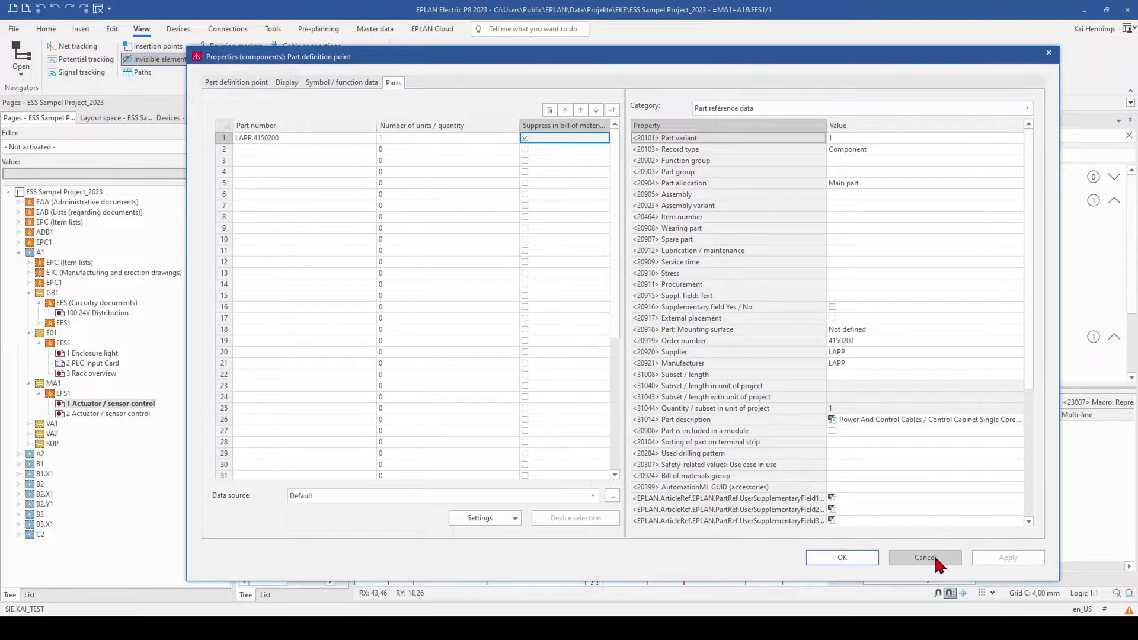
click(839, 559)
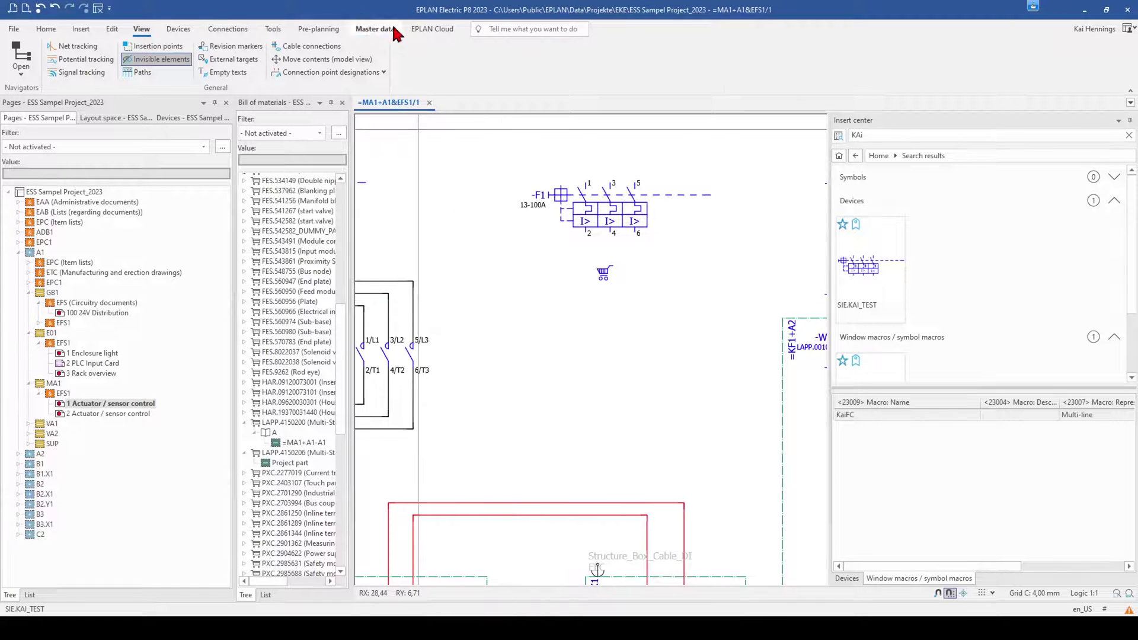
click(374, 29)
Add a new Parts list report template and open its Filter settings.
click(237, 30)
click(273, 29)
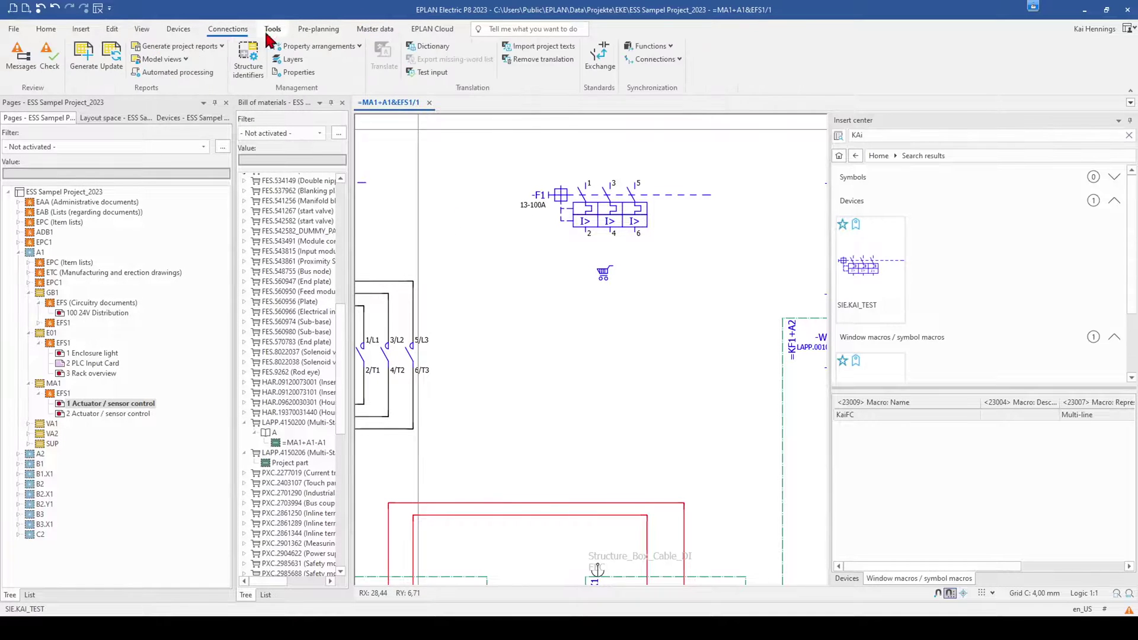
click(84, 56)
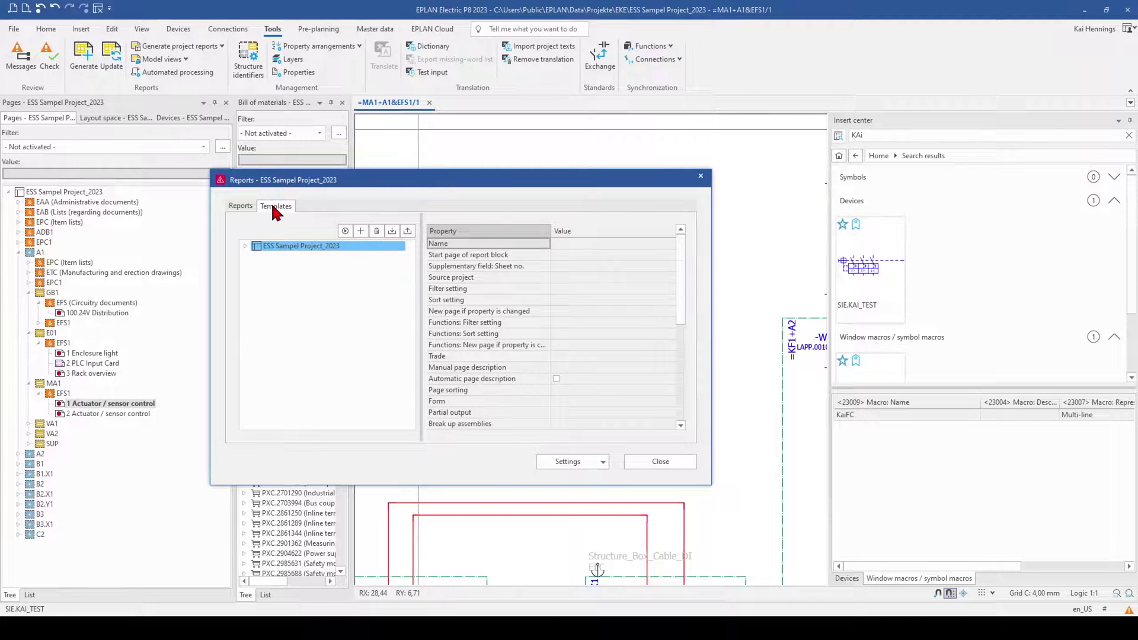
click(360, 231)
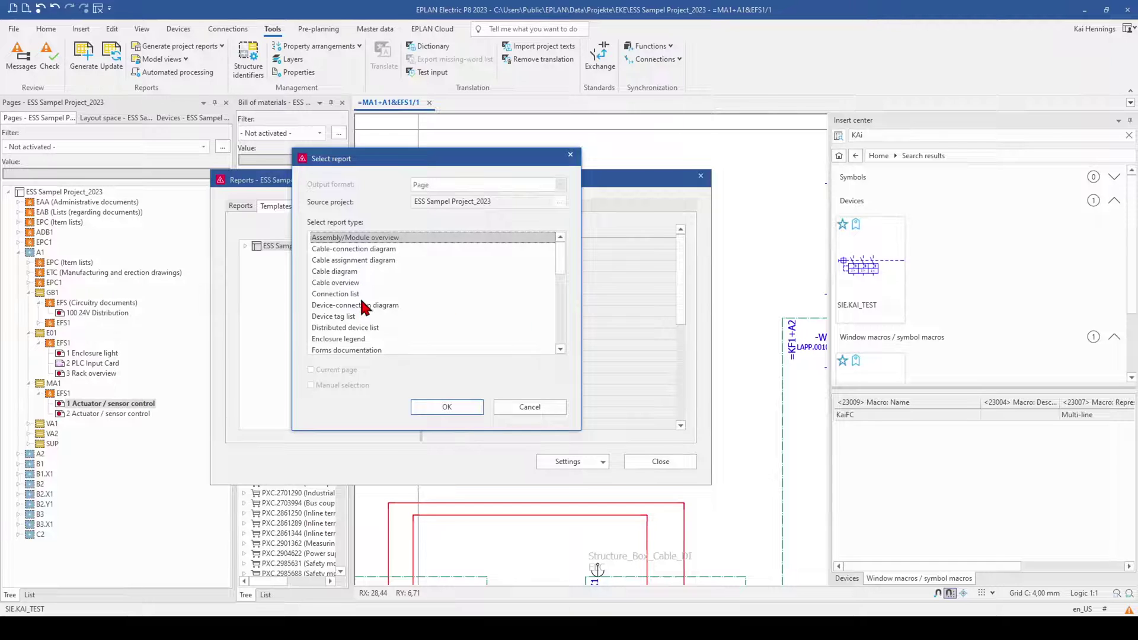
click(354, 316)
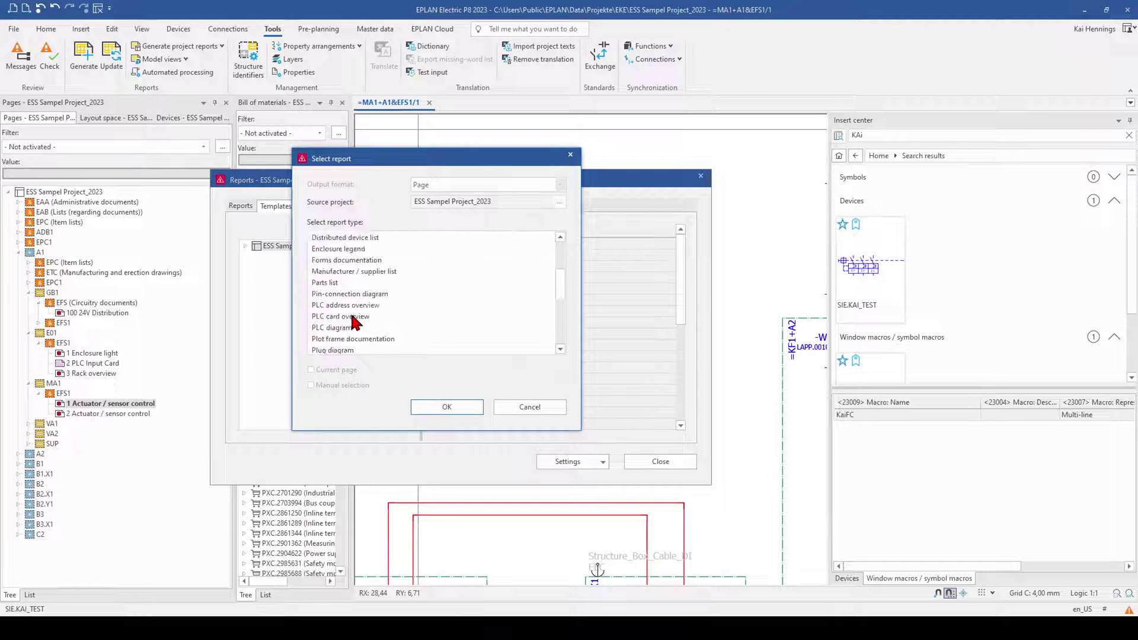
scroll(354, 321, down, 3)
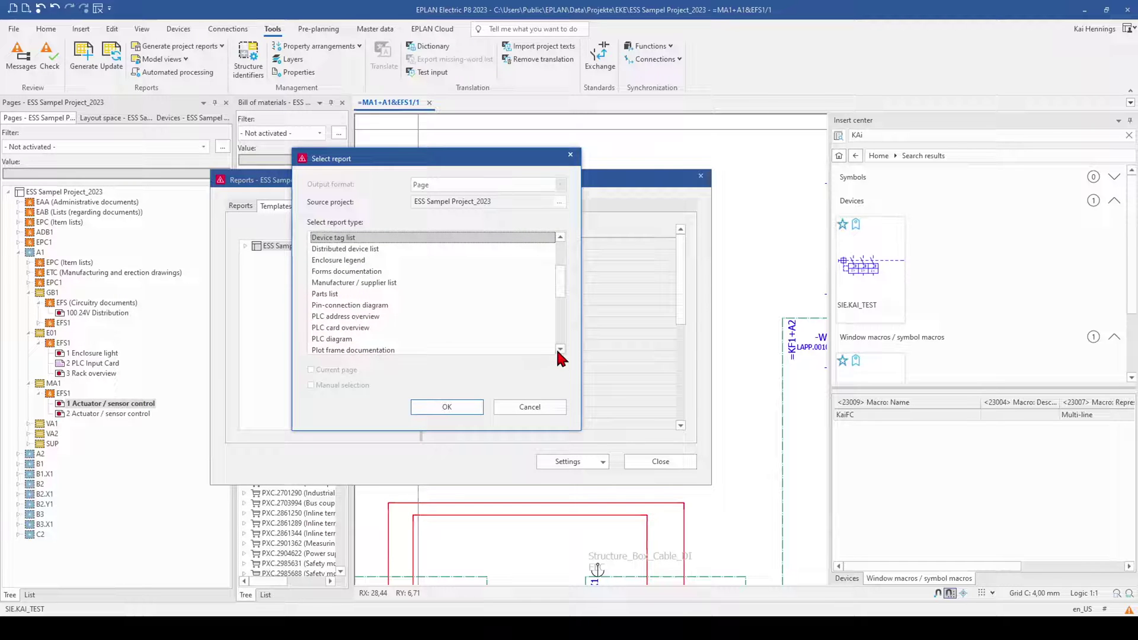
click(316, 295)
click(447, 407)
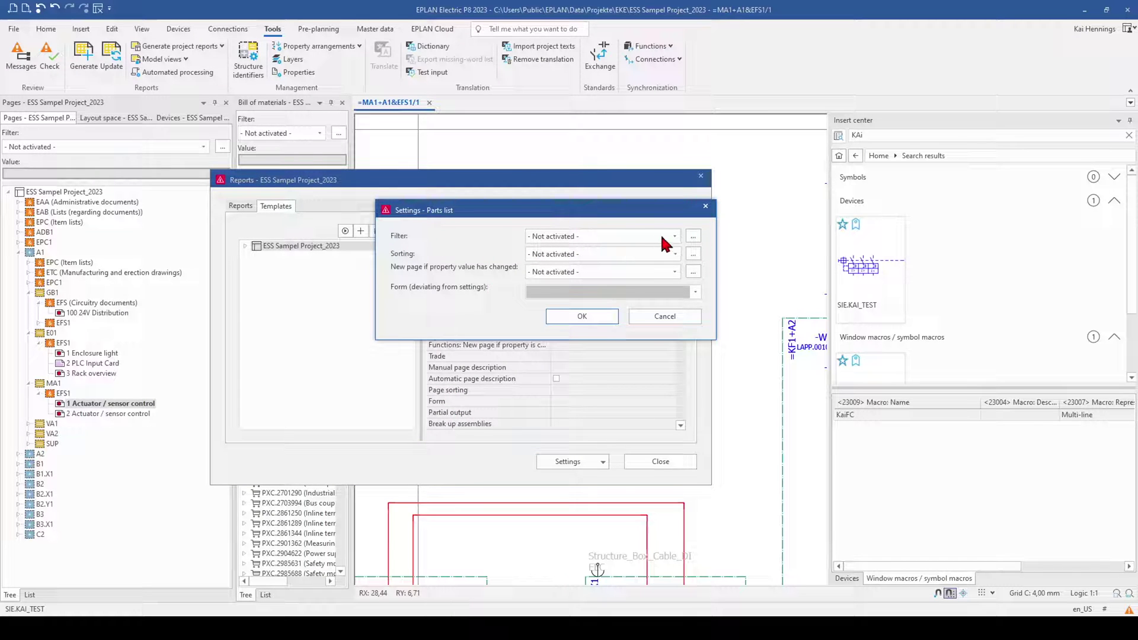
click(692, 236)
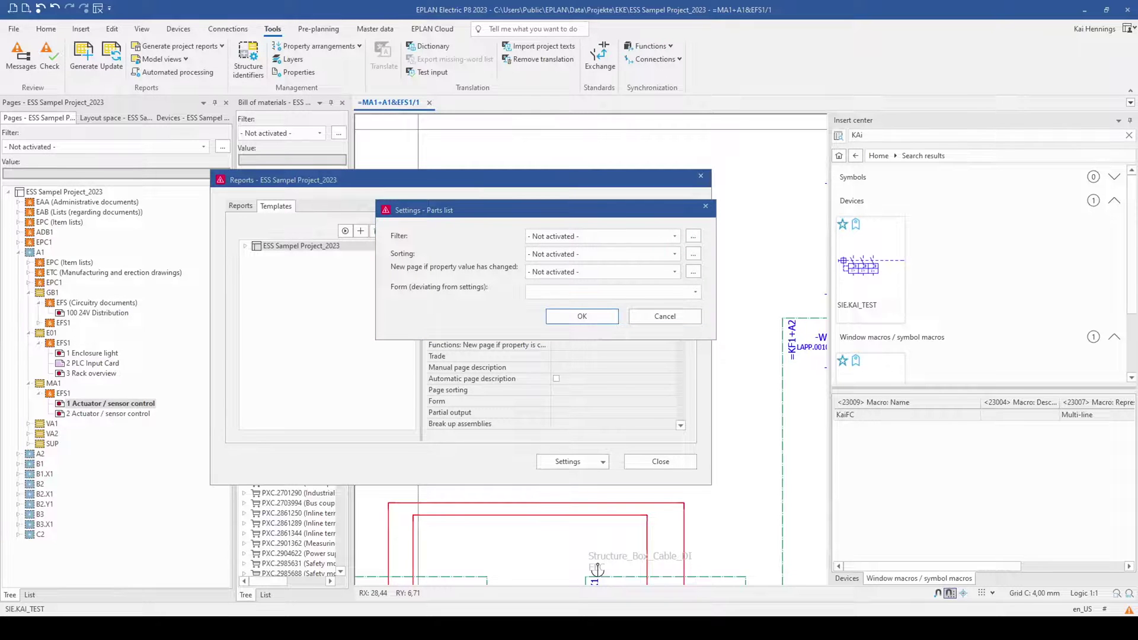
Create a new filter scheme named 'Filterd Parts'.
drag(483, 171, 517, 180)
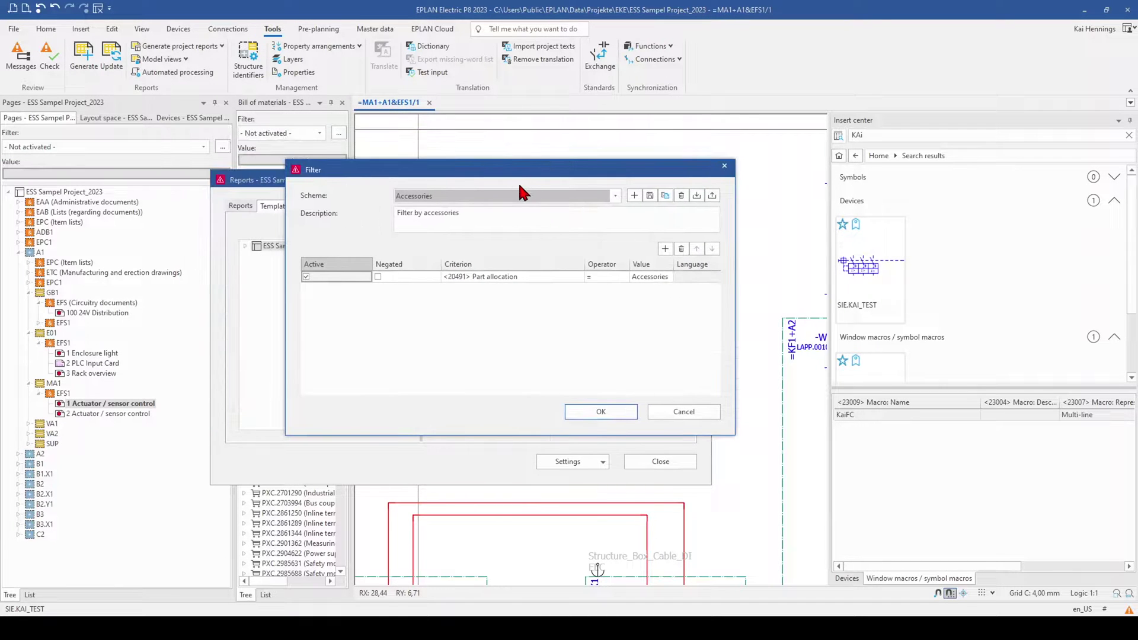
click(634, 195)
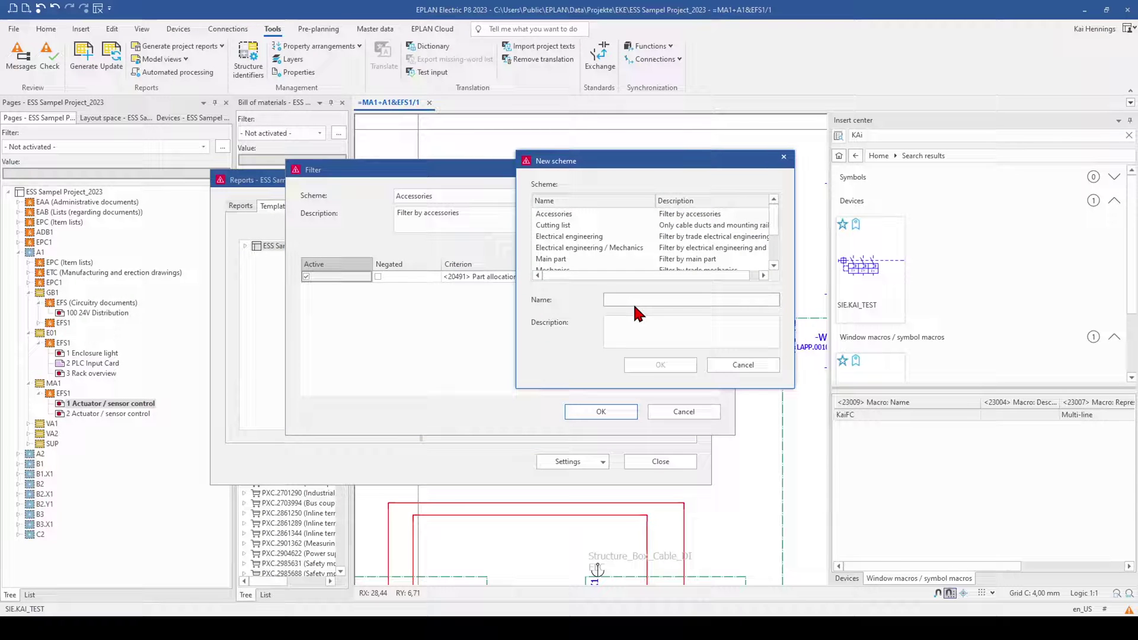
text(Filterd Parts)
click(668, 365)
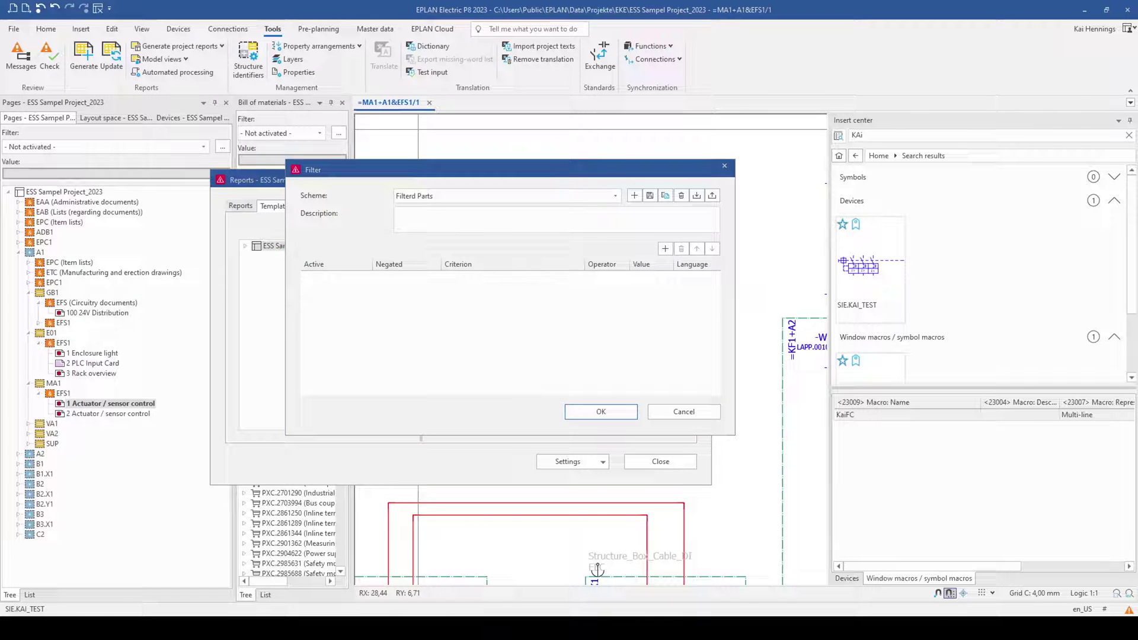
Add a Suppress in bill of materials criterion set to FALSE and save the scheme.
click(665, 249)
drag(434, 101, 486, 138)
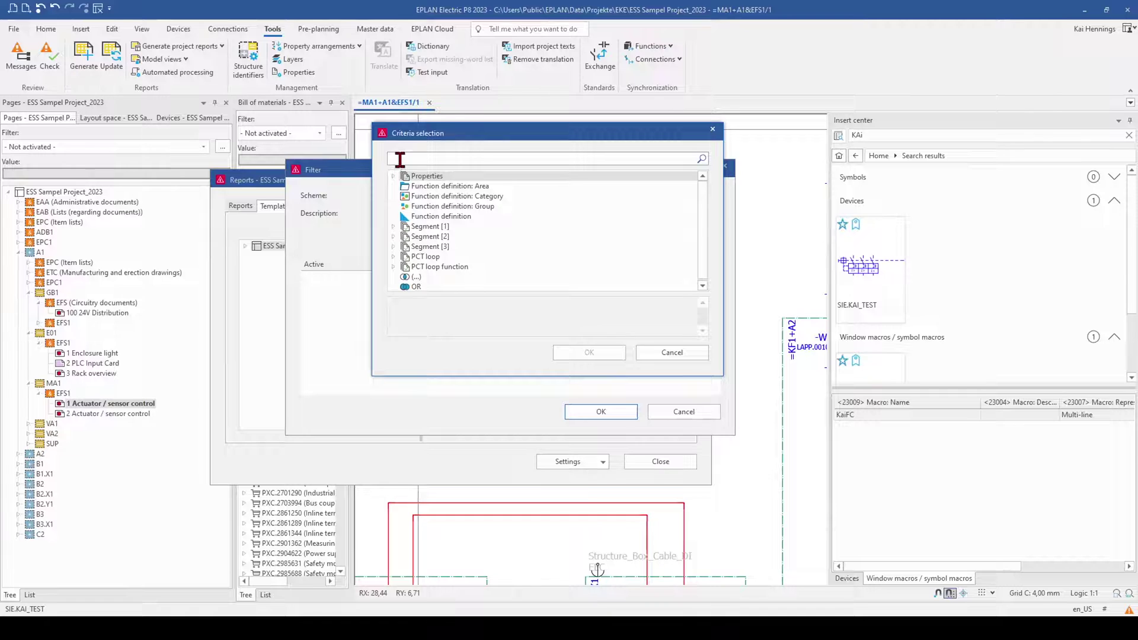
text(sup)
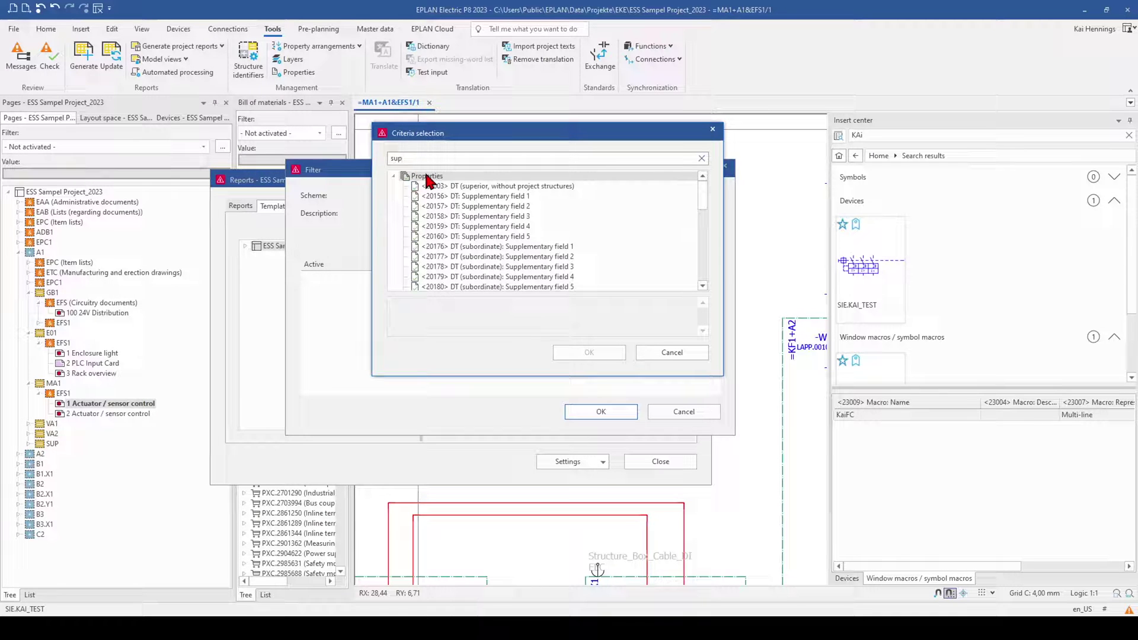
drag(700, 192, 705, 224)
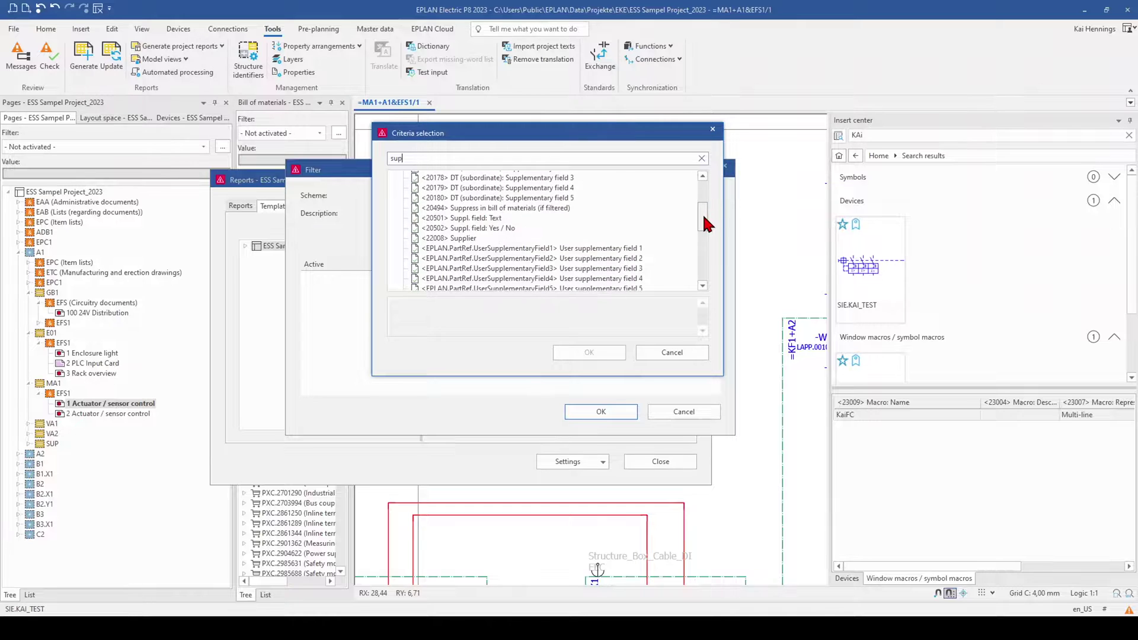
click(519, 208)
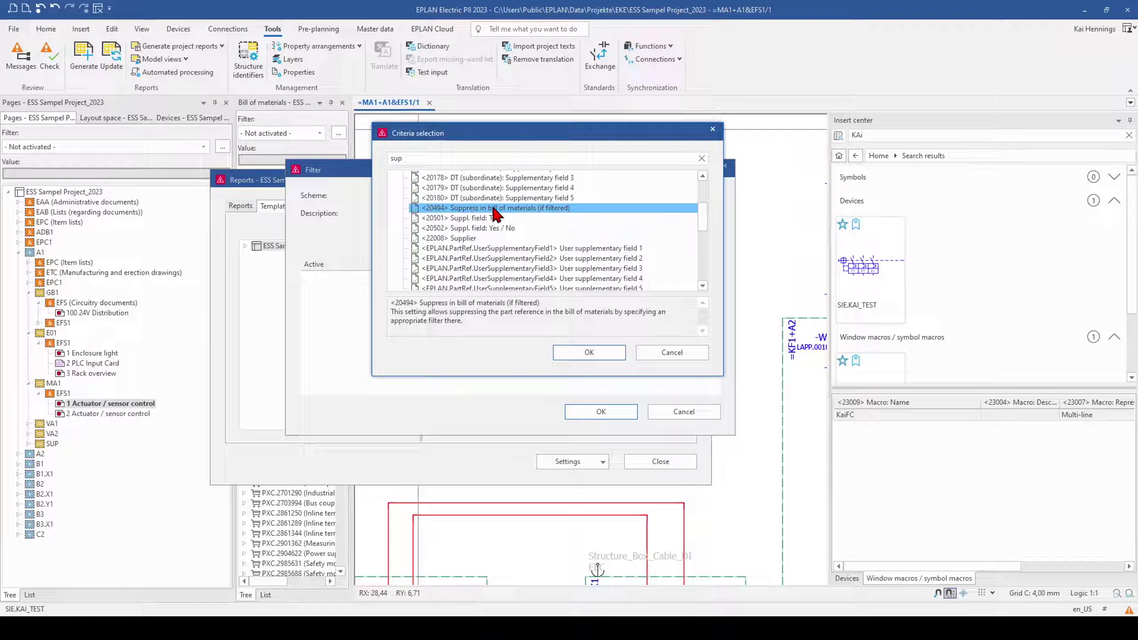
click(597, 354)
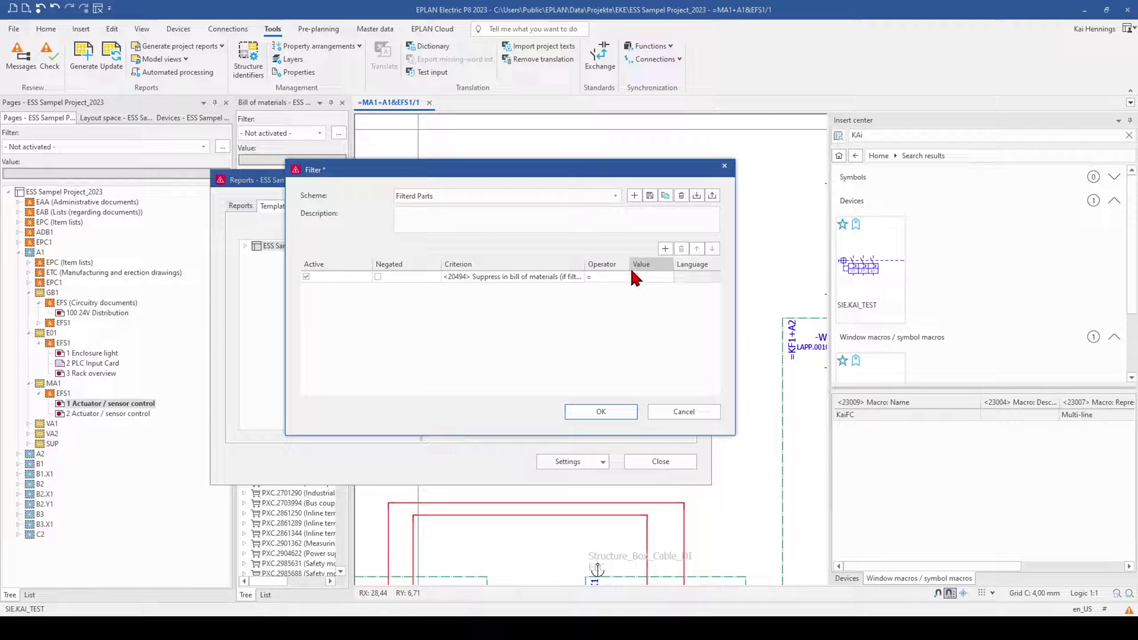
click(635, 278)
click(650, 195)
Confirm the template settings, select the Filterd Parts template and generate its parts list pages.
click(600, 412)
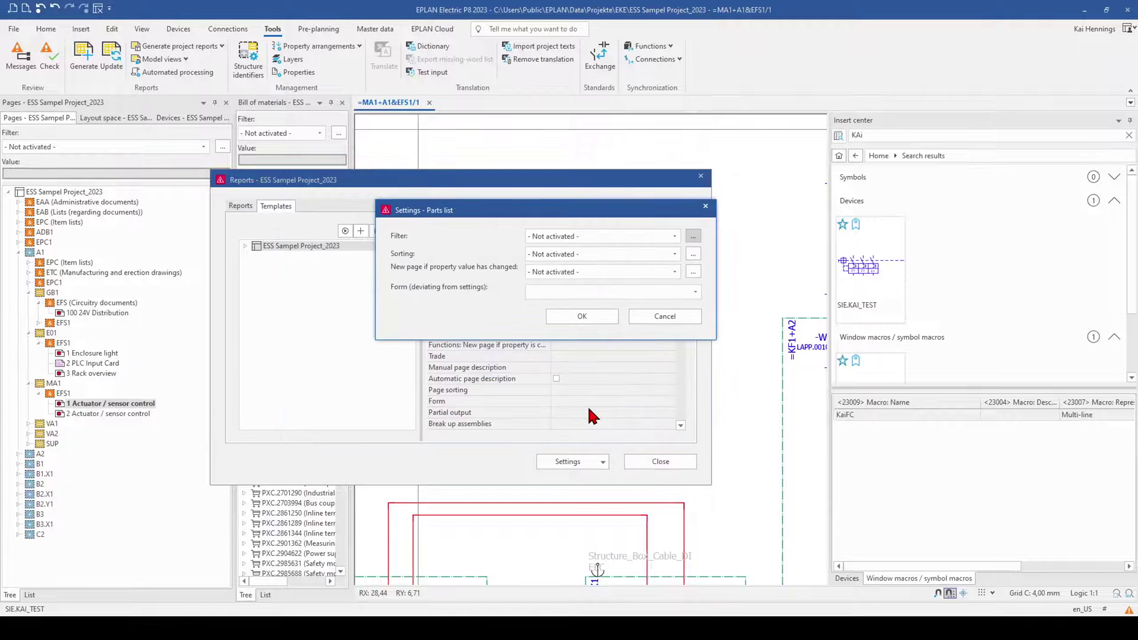
click(582, 316)
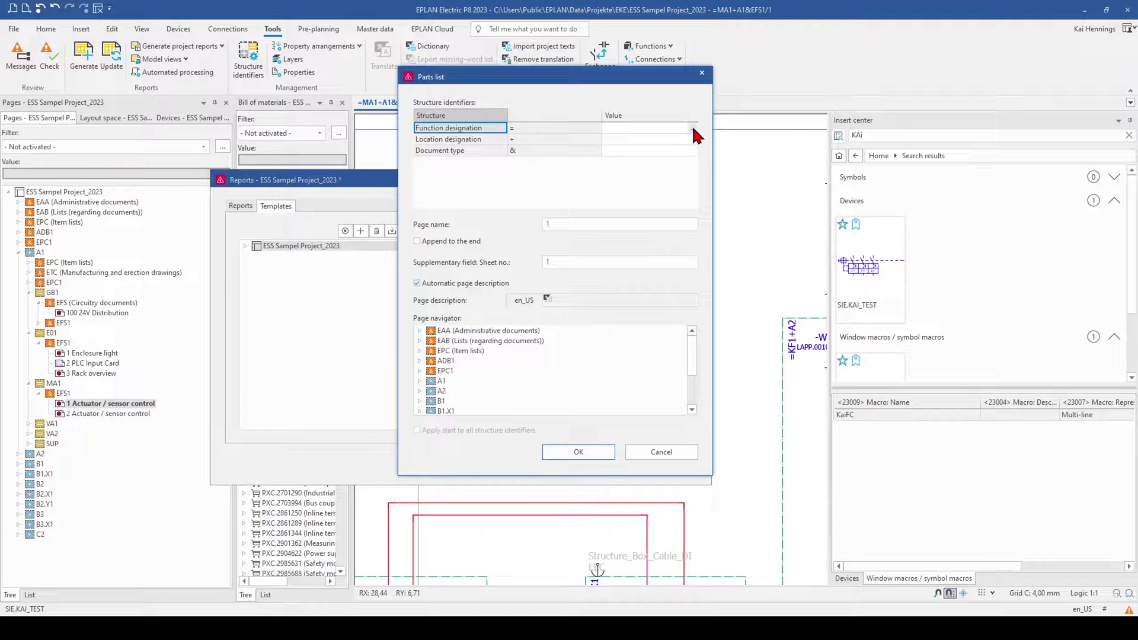
click(580, 453)
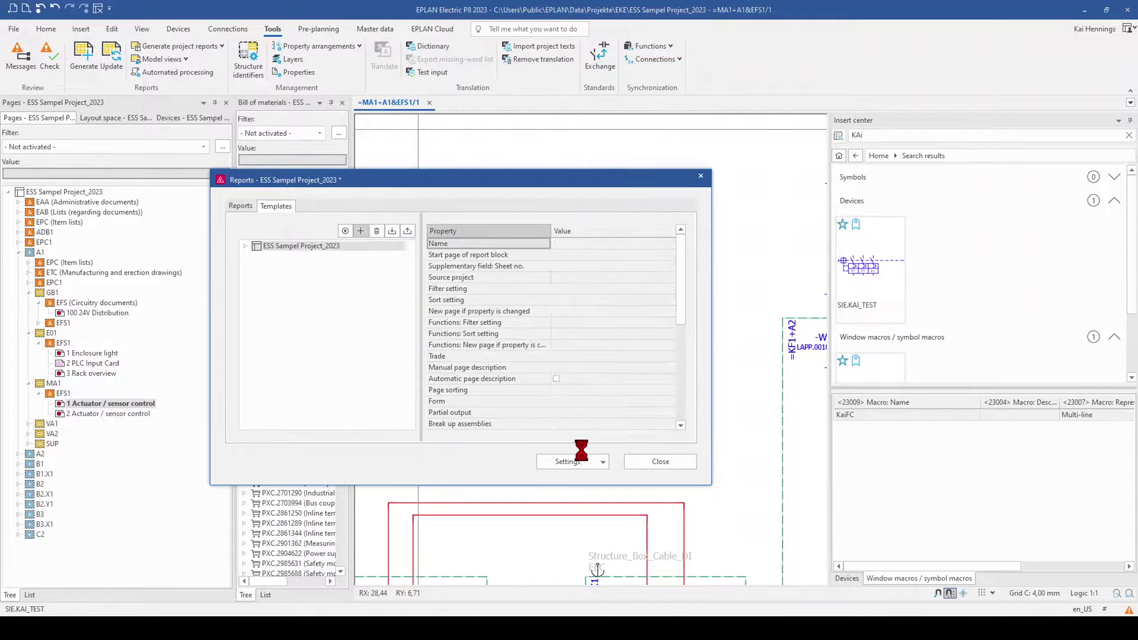
click(297, 287)
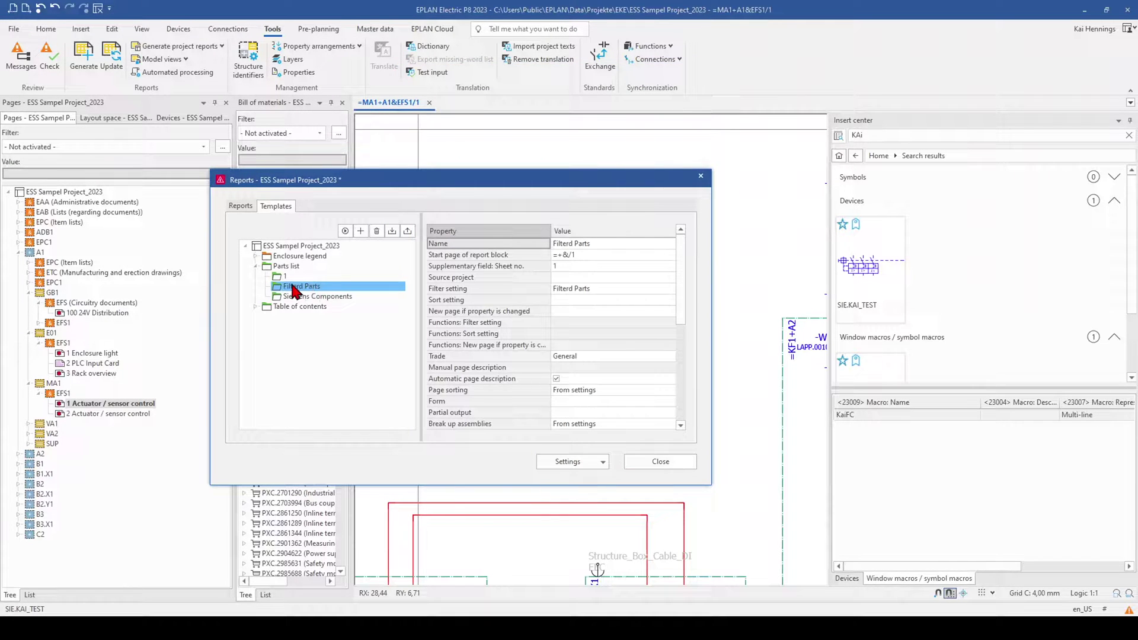
click(346, 230)
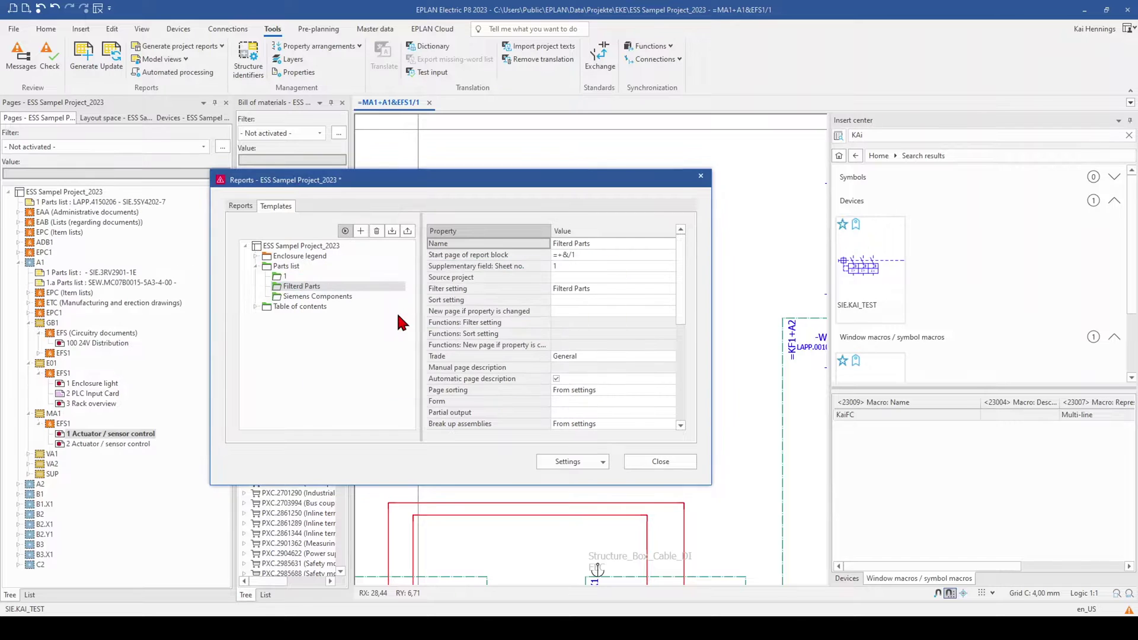
Close the Reports dialog to get back to schematic page =MA1+A1&EFS1/1.
click(658, 462)
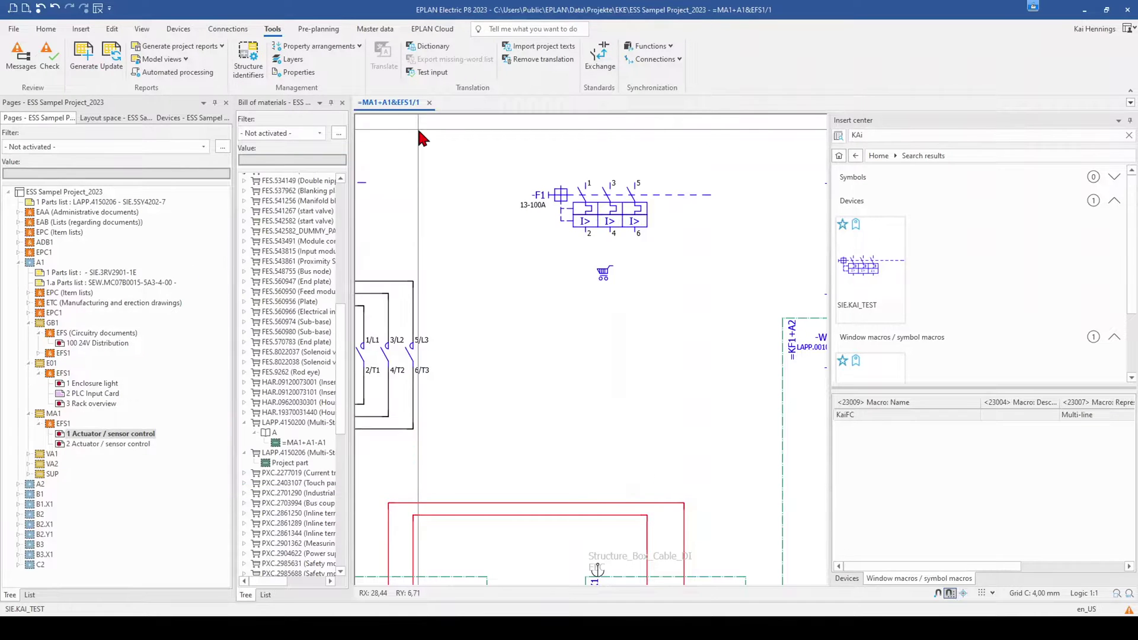